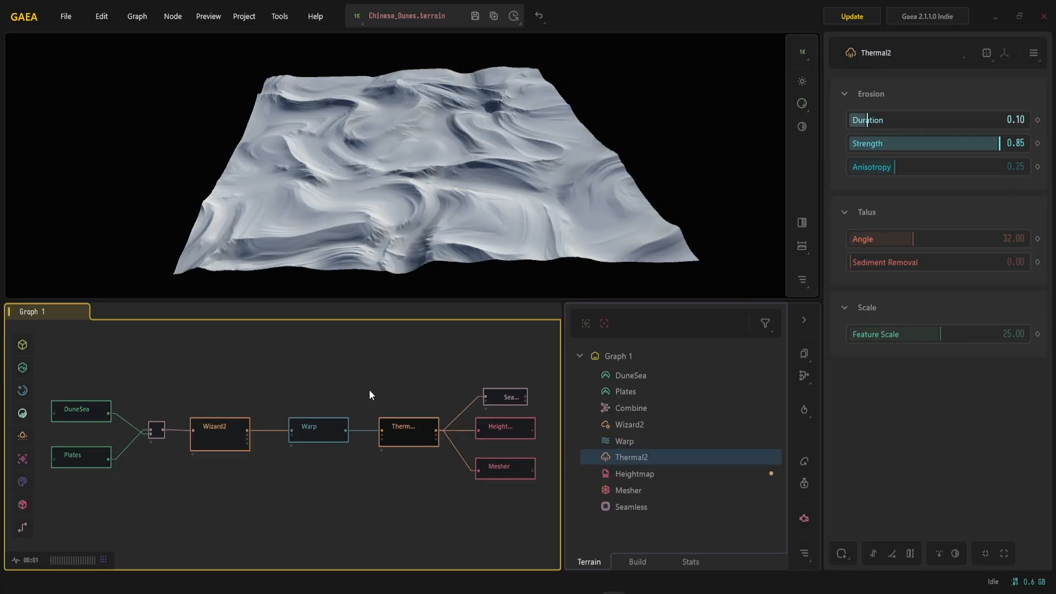
Preview the Thermal2 output, the DuneSea and Plates source nodes, and the Combine node that merges them.
left_click(414, 471)
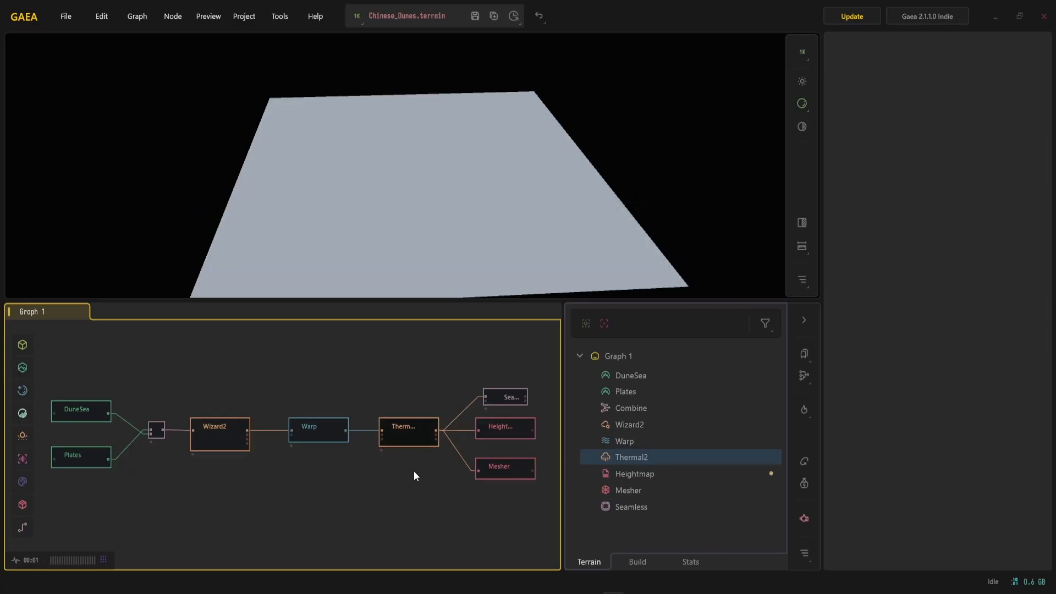
left_click(404, 422)
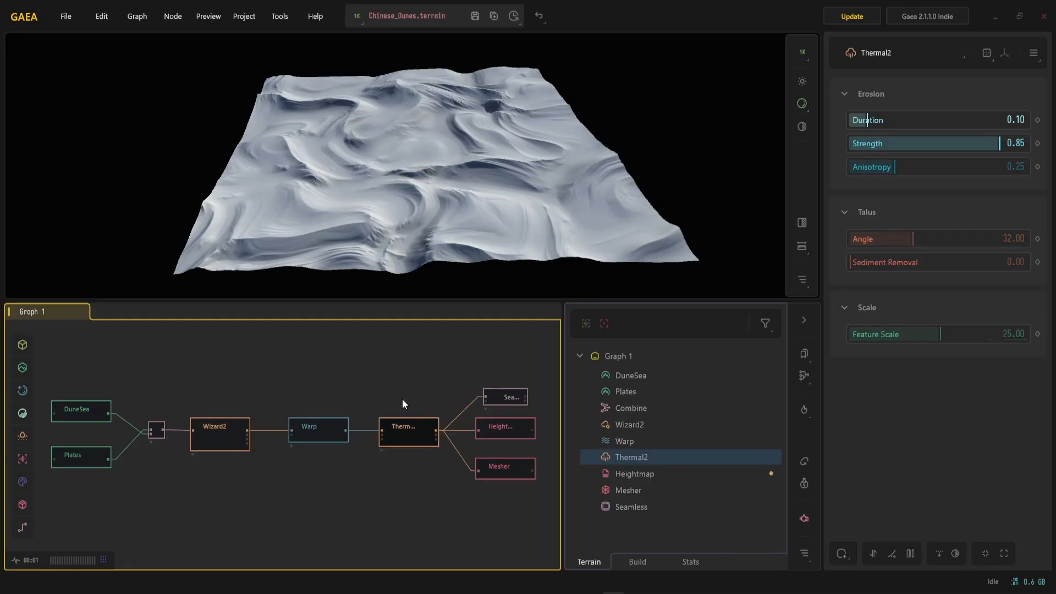
middle_click_drag(289, 397, 355, 403)
left_click(169, 430)
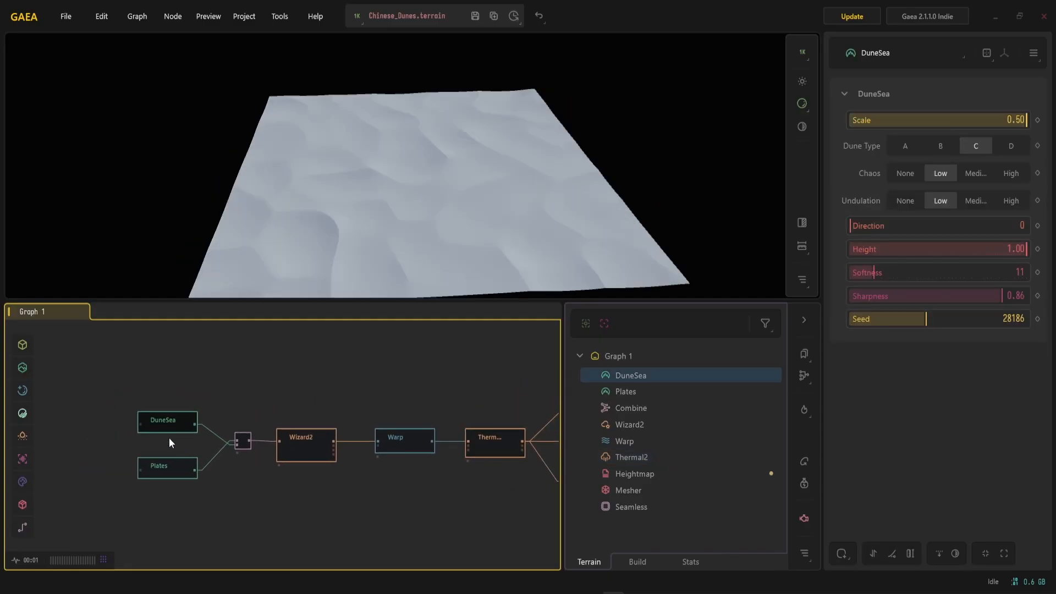
left_click(173, 475)
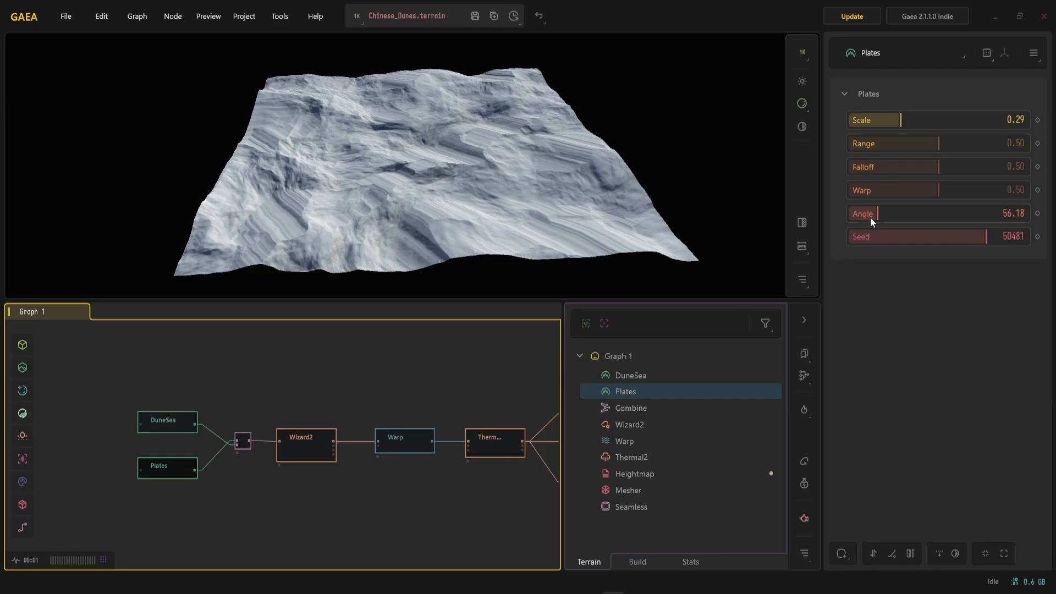
left_click(249, 446)
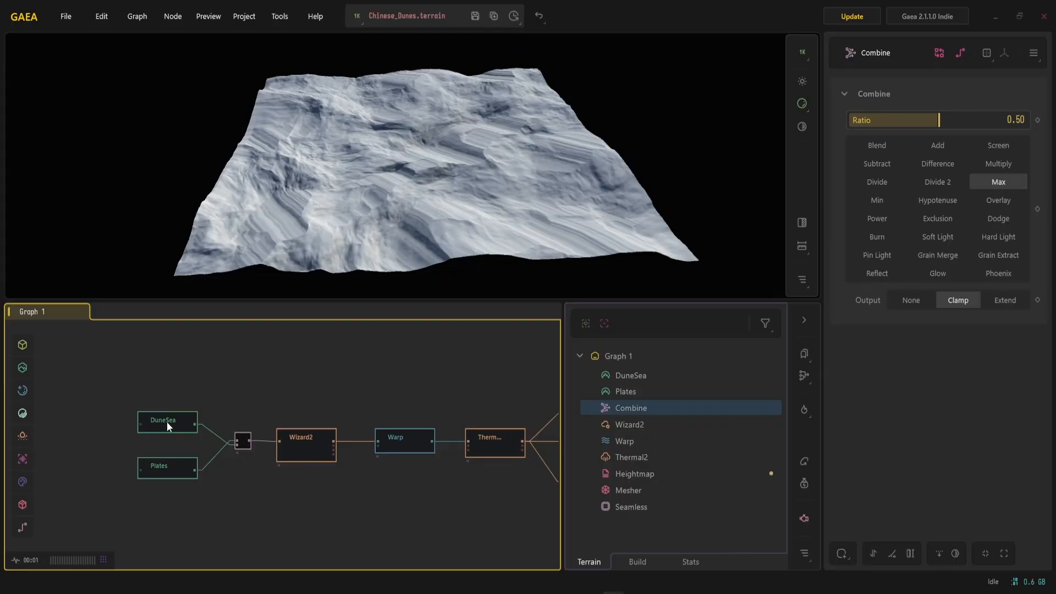
Compare the terrain of the DuneSea and Plates nodes with the Combine node's merged result.
mouse_move(166, 422)
left_mouse_down()
mouse_move(166, 405)
mouse_move(173, 424)
left_mouse_up()
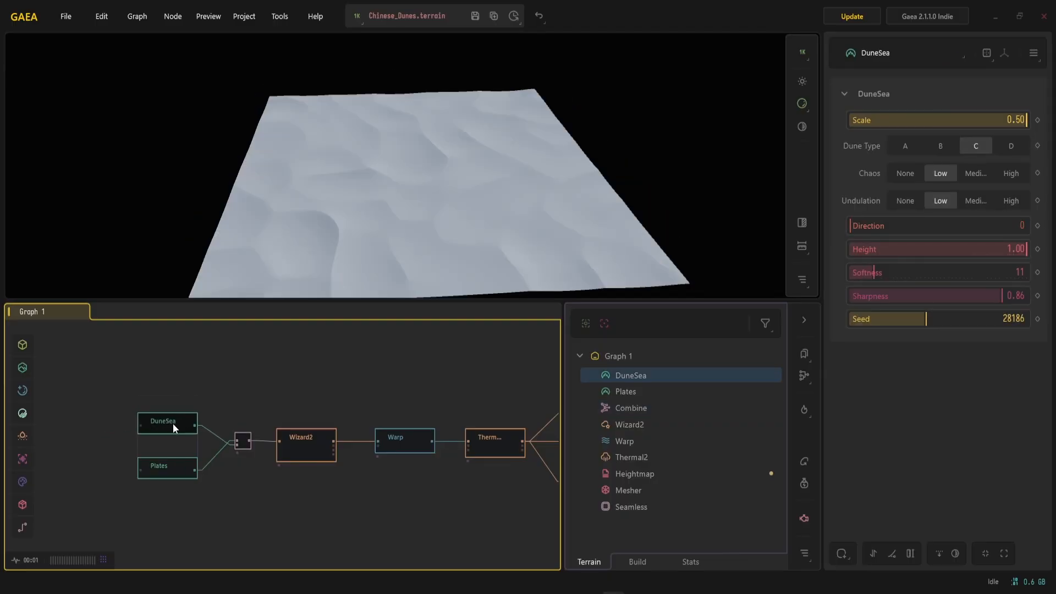
mouse_move(170, 469)
left_mouse_down()
mouse_move(205, 476)
mouse_move(182, 466)
left_mouse_up()
left_click_drag(138, 373, 203, 514)
left_click_drag(128, 376, 206, 495)
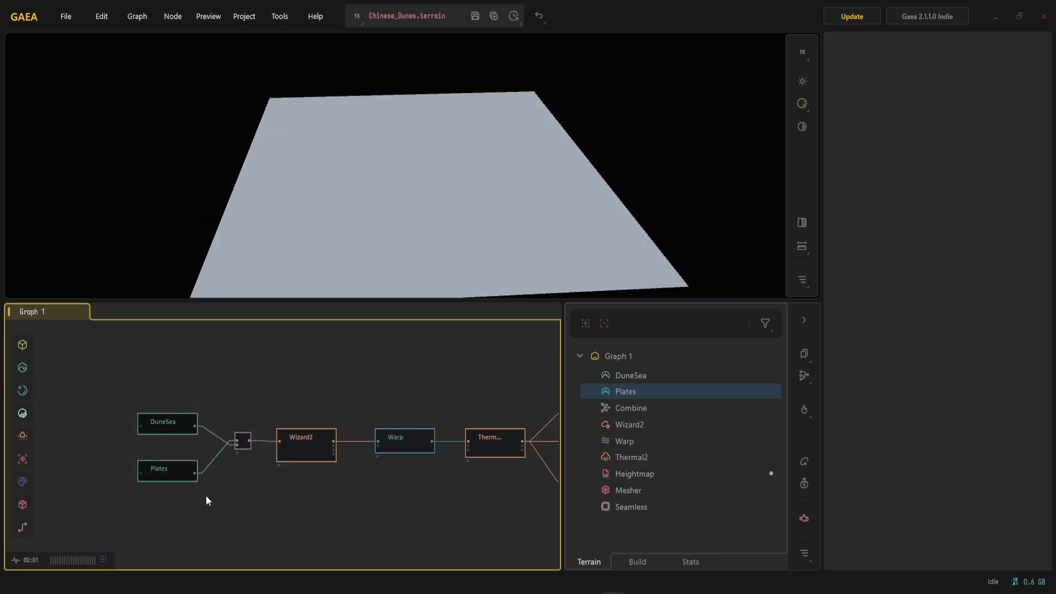
mouse_move(178, 429)
left_mouse_down()
mouse_move(163, 430)
mouse_move(178, 424)
left_mouse_up()
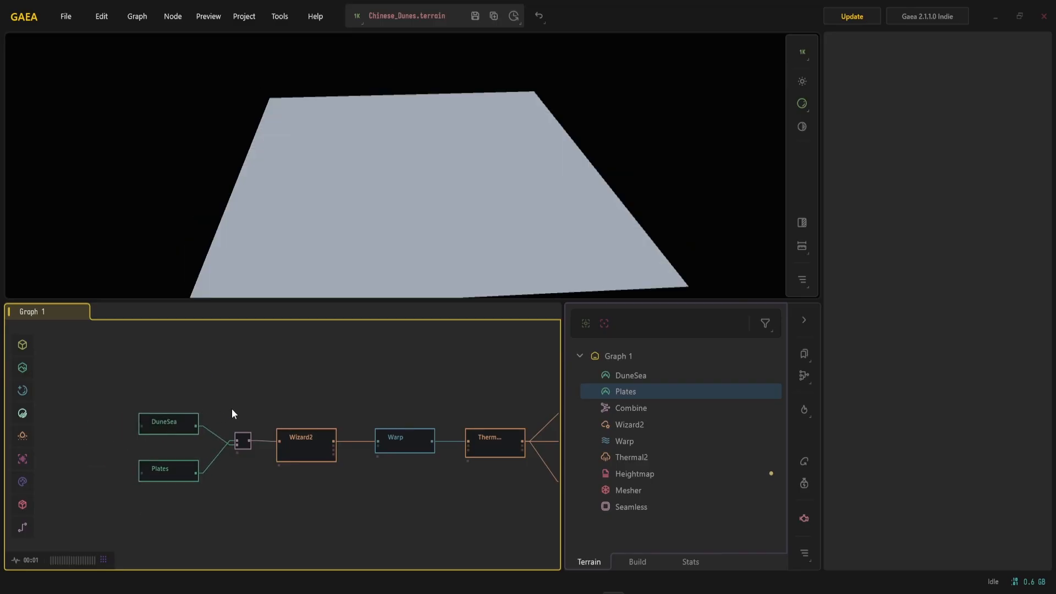
left_click(243, 440)
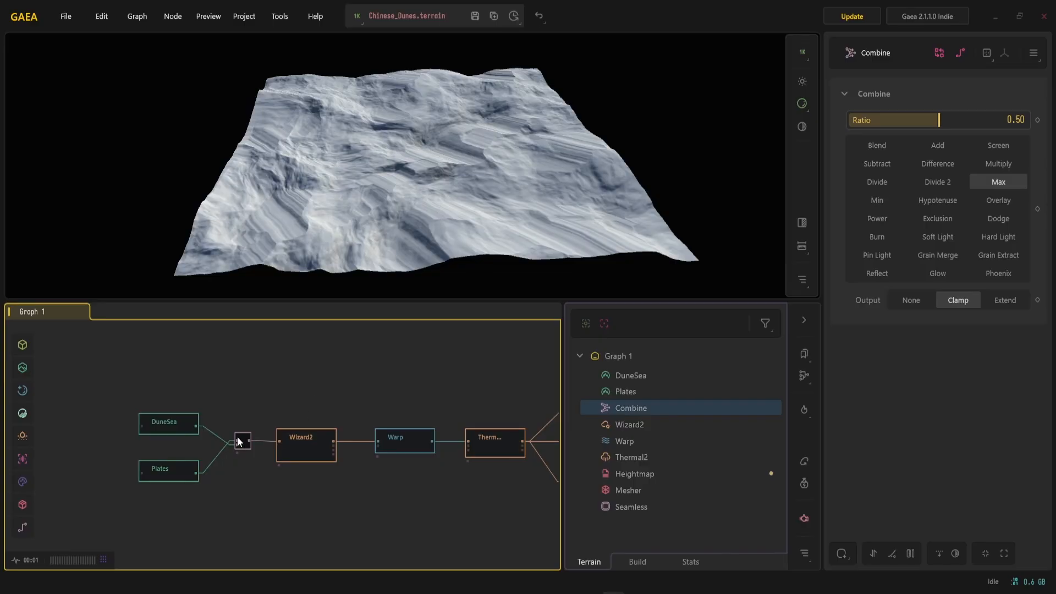
left_click(166, 424)
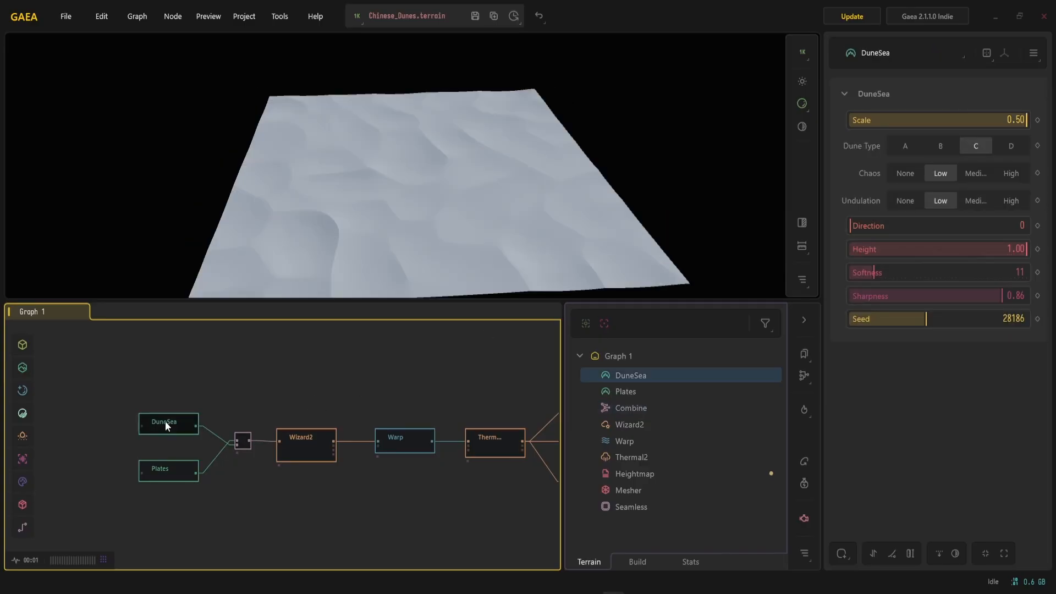
left_click(243, 443)
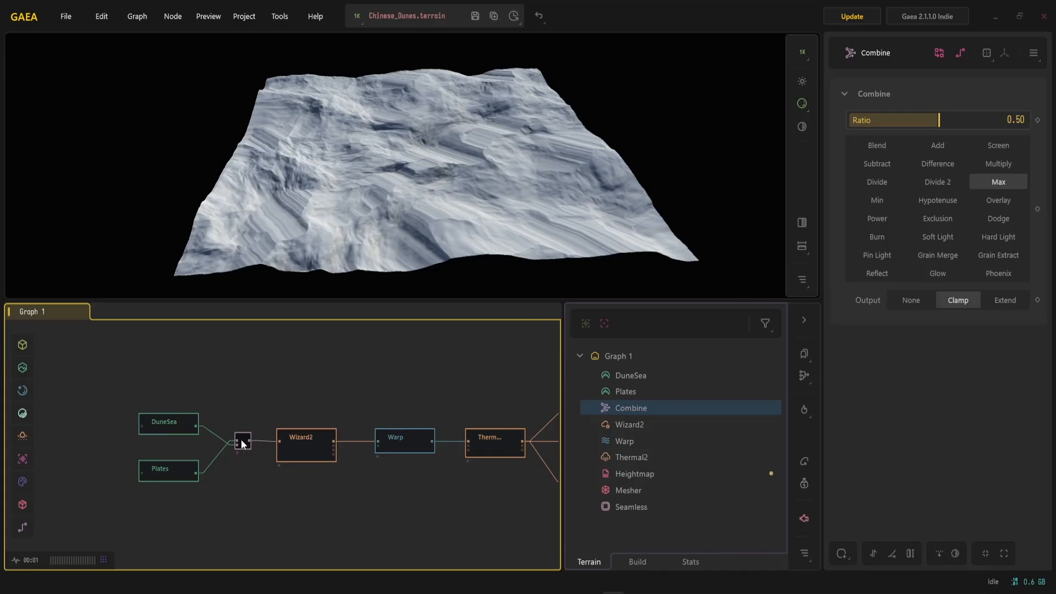
Examine the Wizard2 node's eroded terrain from another angle and display the Warp node's result and settings.
middle_click_drag(346, 392, 303, 399)
left_click(247, 425)
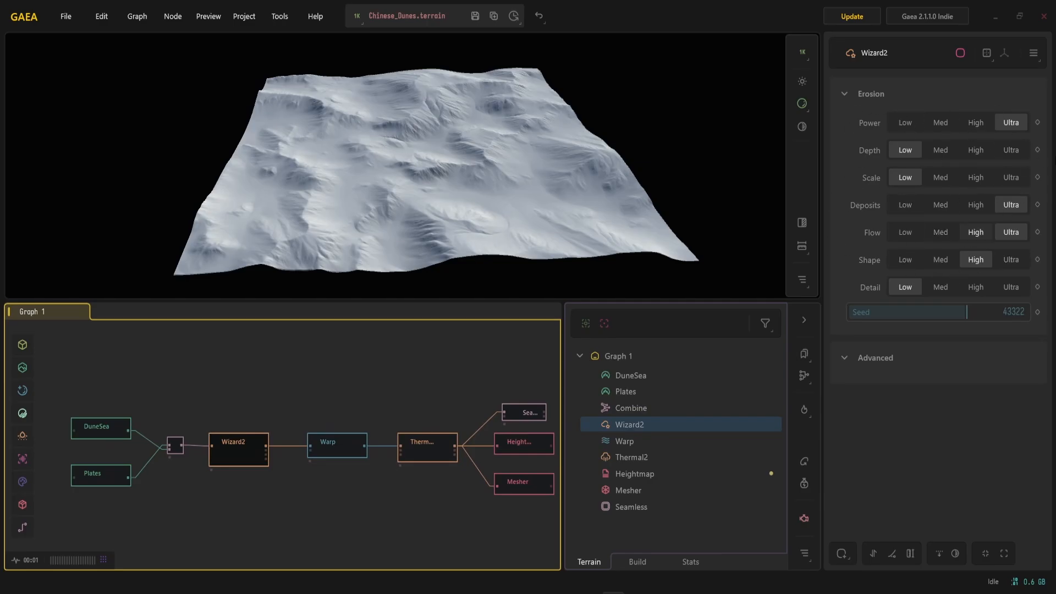
left_click_drag(387, 147, 414, 183)
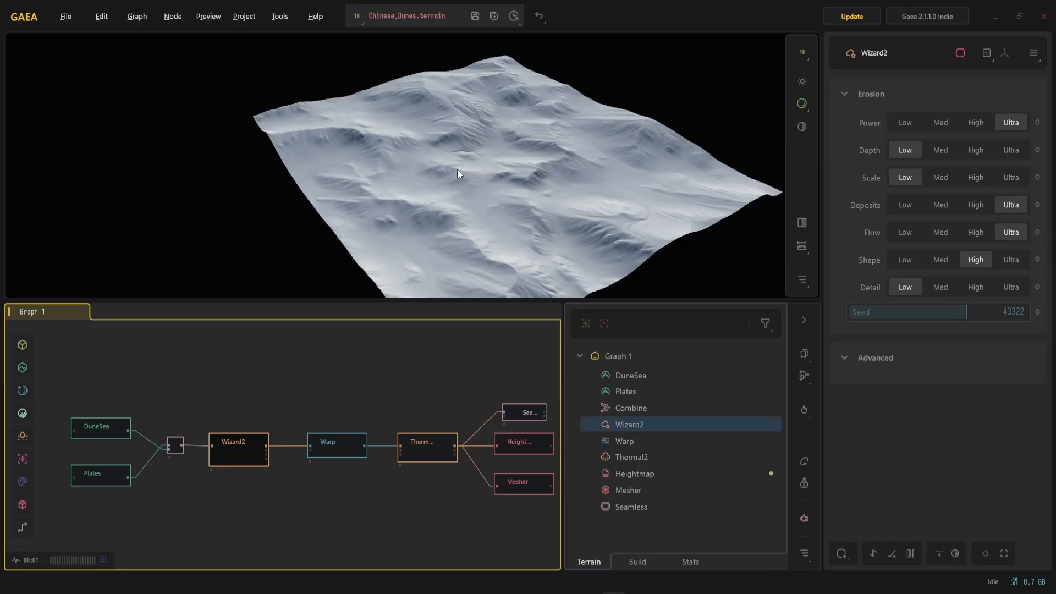
left_click(334, 451)
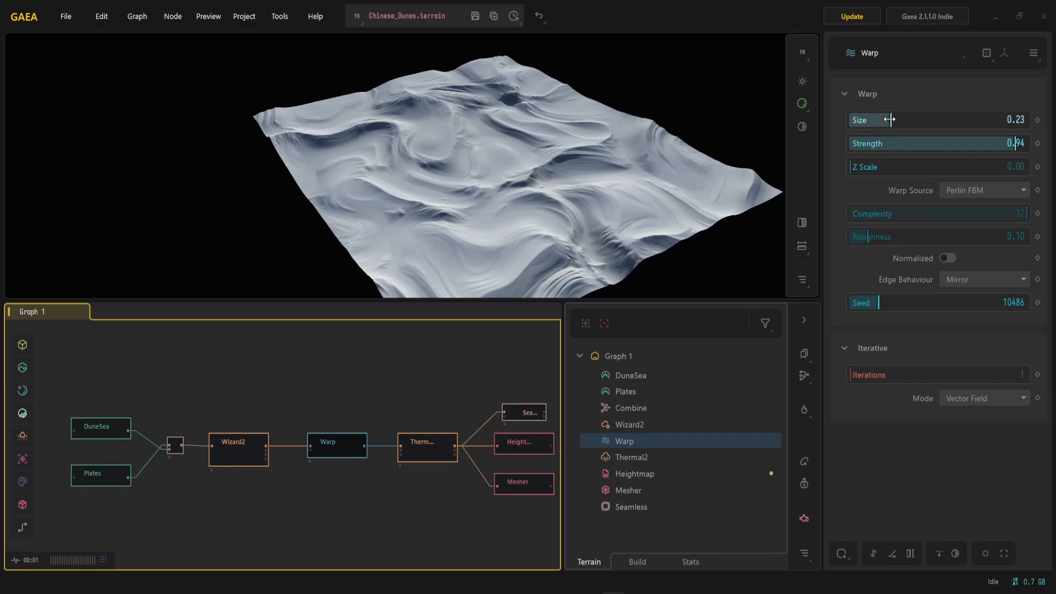
Try Warp sizes of 0.85 and 0.11, examining the warped terrain at each value.
left_click_drag(889, 119, 999, 120)
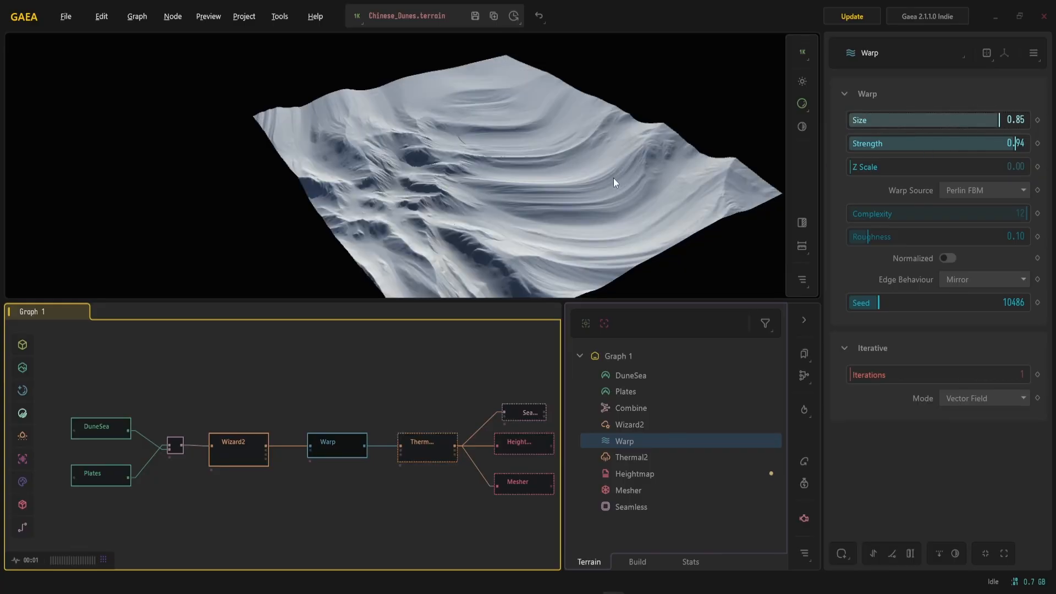
left_click_drag(612, 177, 330, 176)
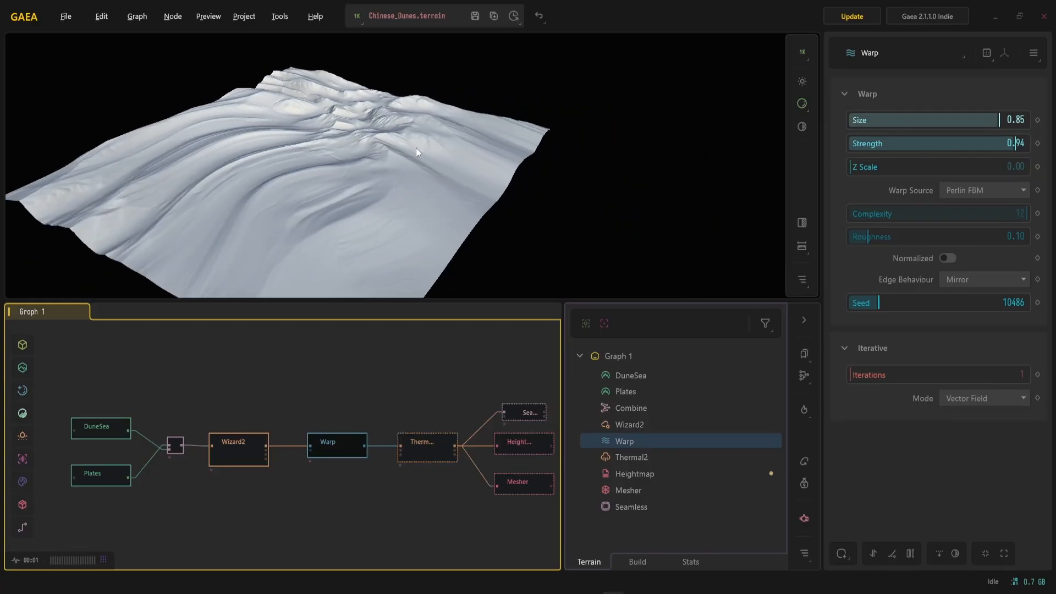
left_click_drag(396, 139, 408, 133)
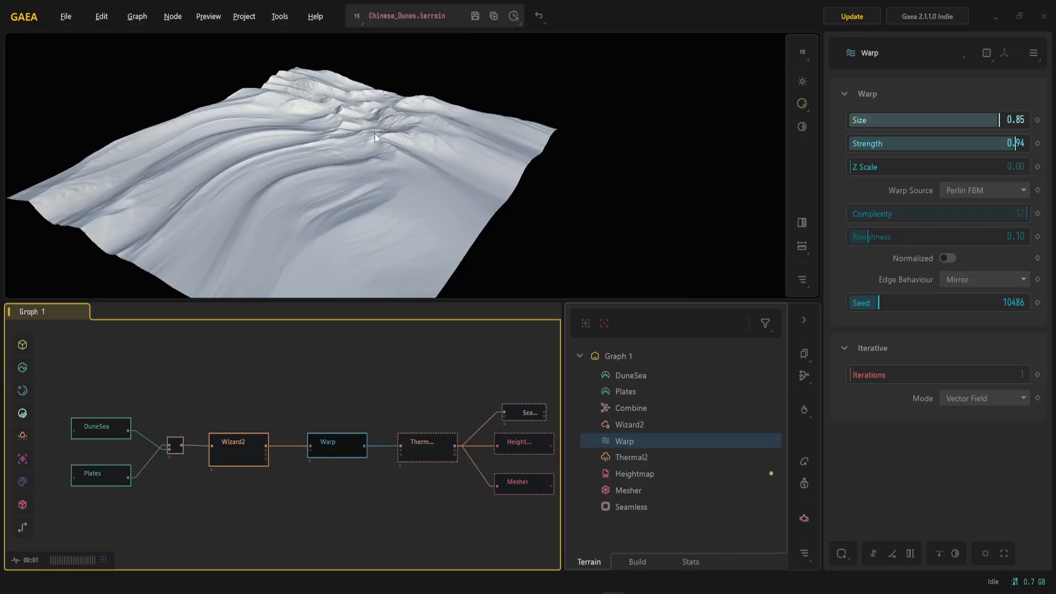
left_click_drag(334, 147, 387, 149)
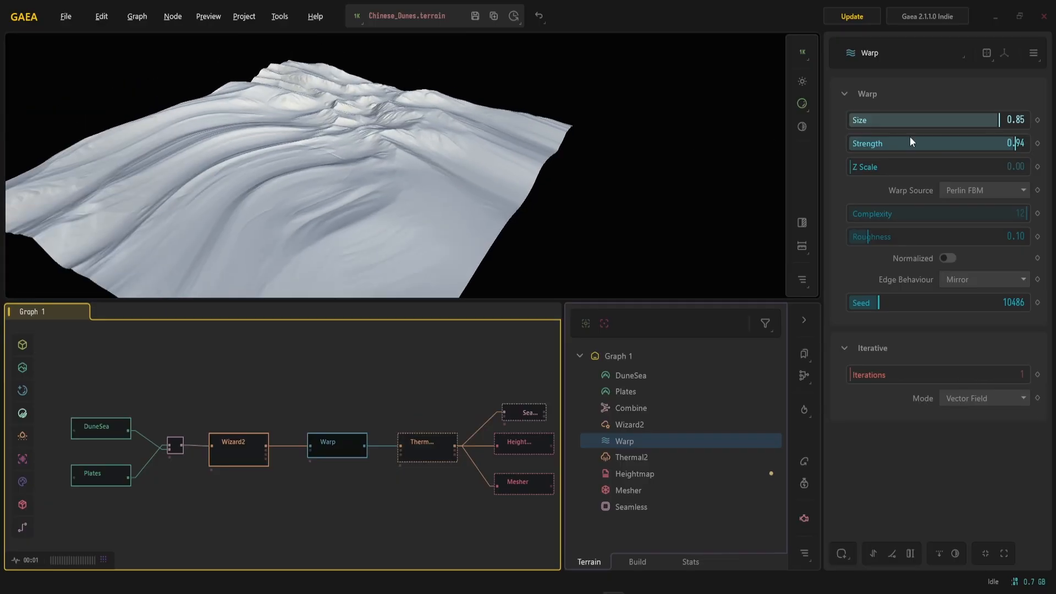
left_click_drag(999, 120, 862, 123)
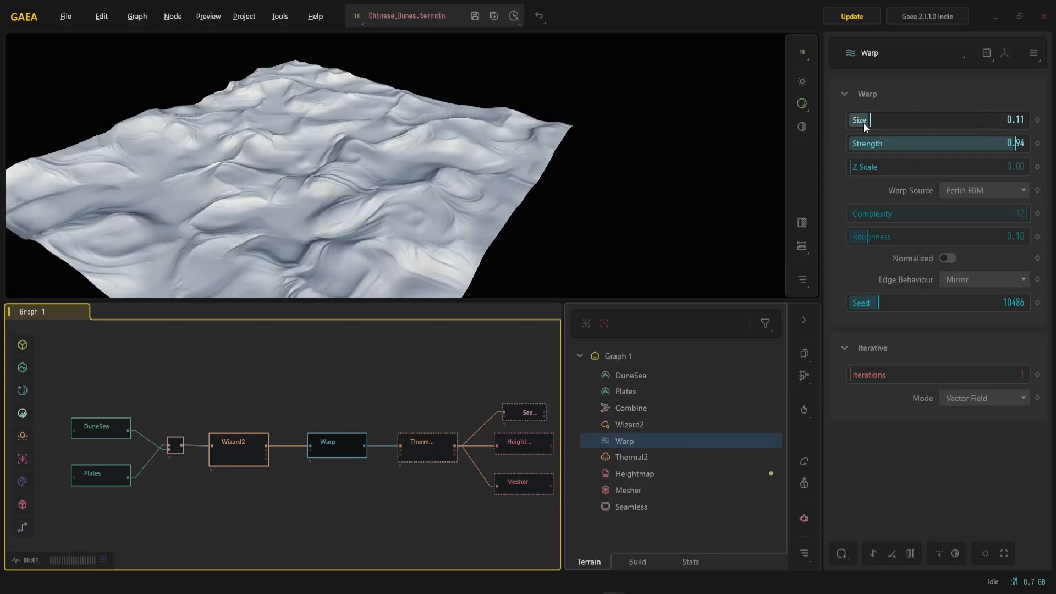
left_click_drag(360, 224, 408, 158)
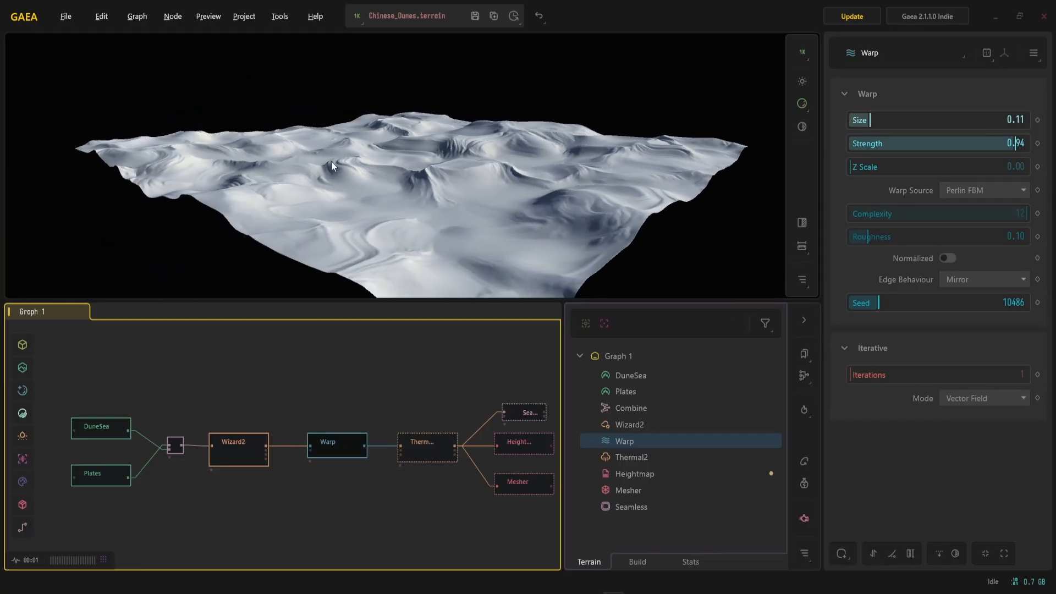
Set the Warp node's size to 0.25 and check the dune shapes from several angles.
left_click_drag(882, 120, 894, 120)
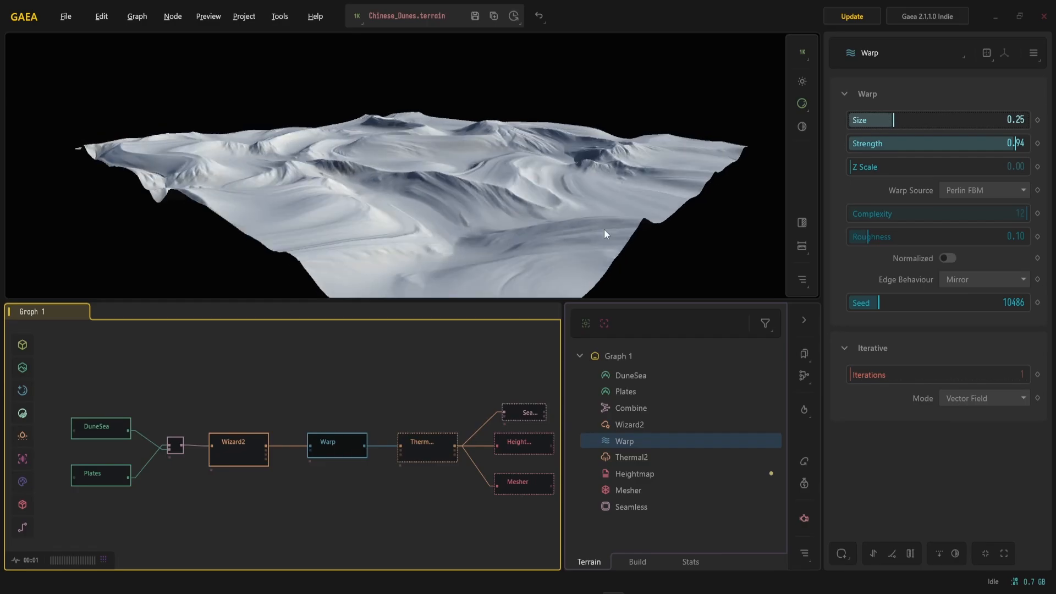
left_click_drag(460, 162, 369, 194)
left_click_drag(437, 176, 385, 182)
Set the Warp node's strength to 0.95 and inspect the resulting dunes.
mouse_move(1014, 143)
left_mouse_down()
mouse_move(877, 146)
mouse_move(1018, 148)
left_mouse_up()
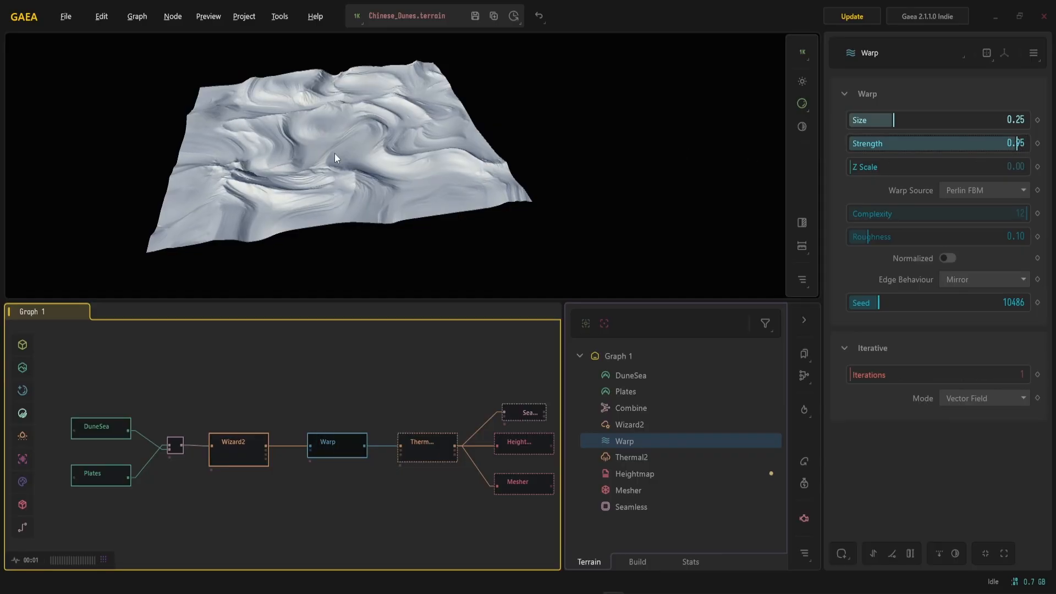
left_click_drag(335, 154, 383, 163)
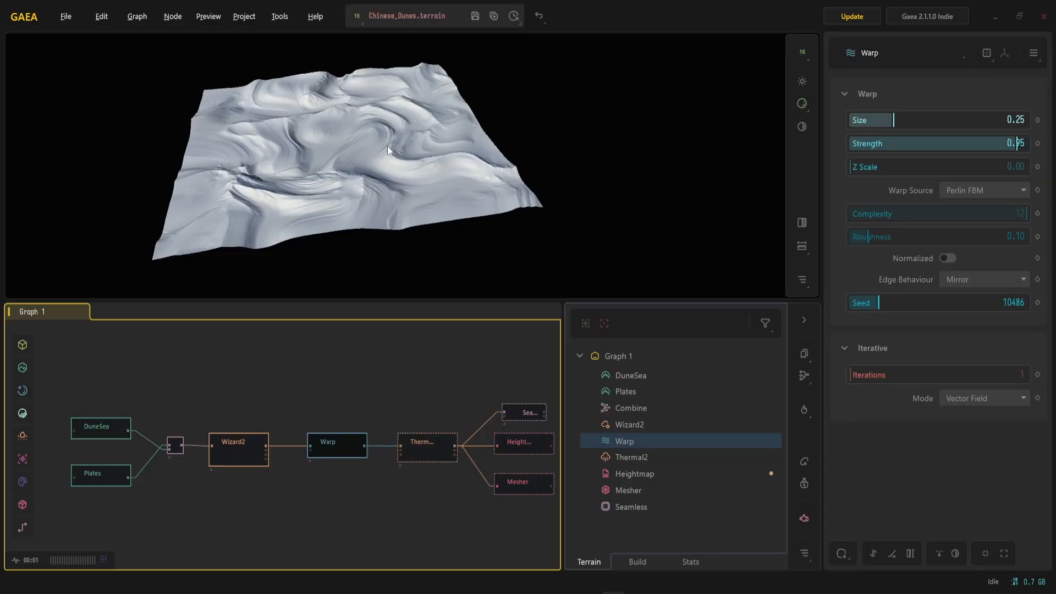
left_click_drag(284, 152, 368, 131)
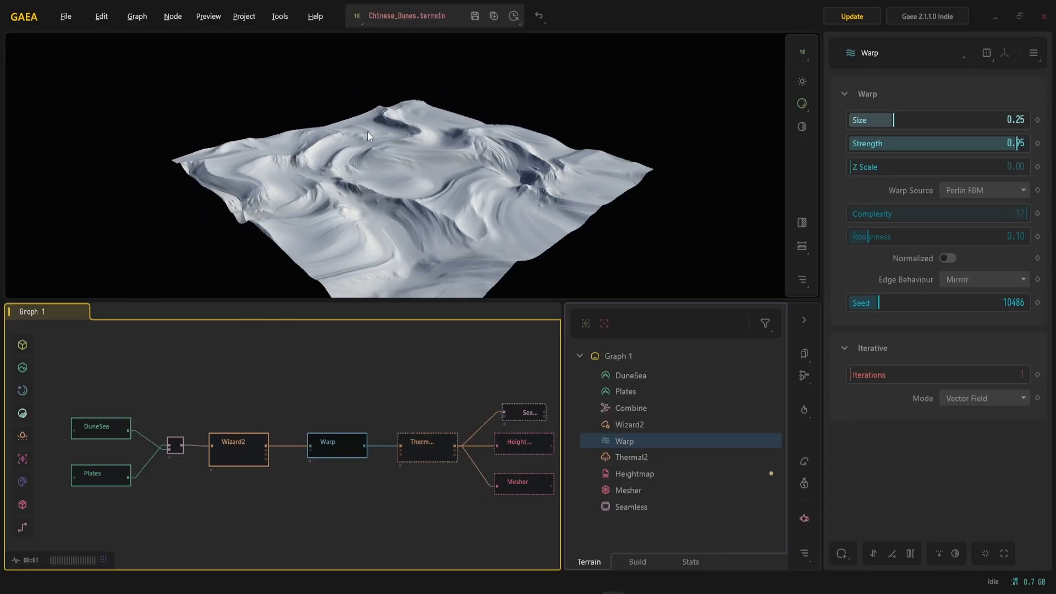
scroll(374, 177, "up", 3)
left_click_drag(374, 177, 401, 198)
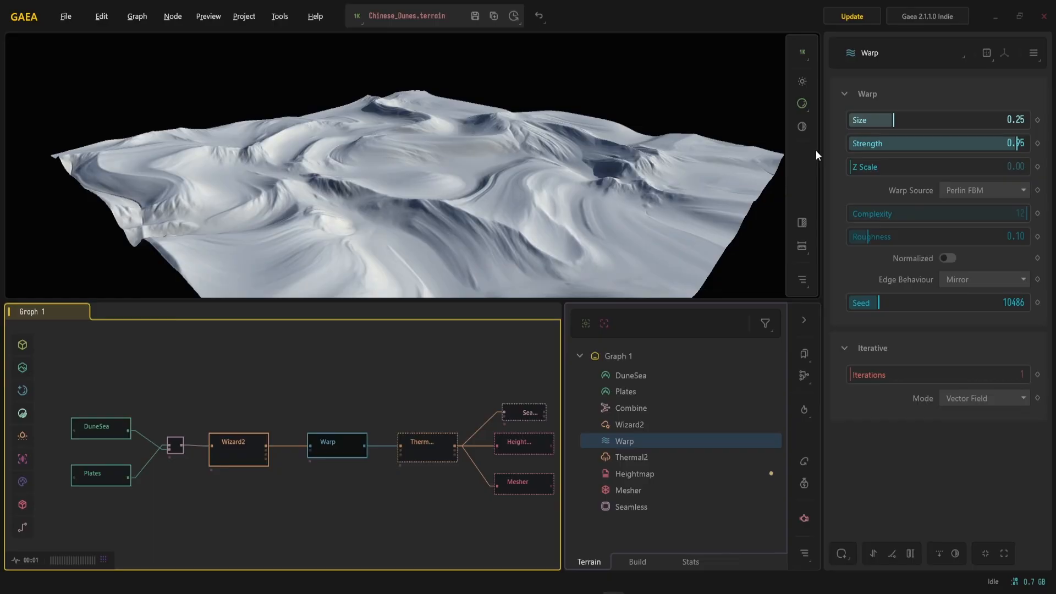
Compare the overall terrain before and after thermal erosion by alternating between the Warp and Thermal2 nodes.
middle_click_drag(397, 388, 370, 384)
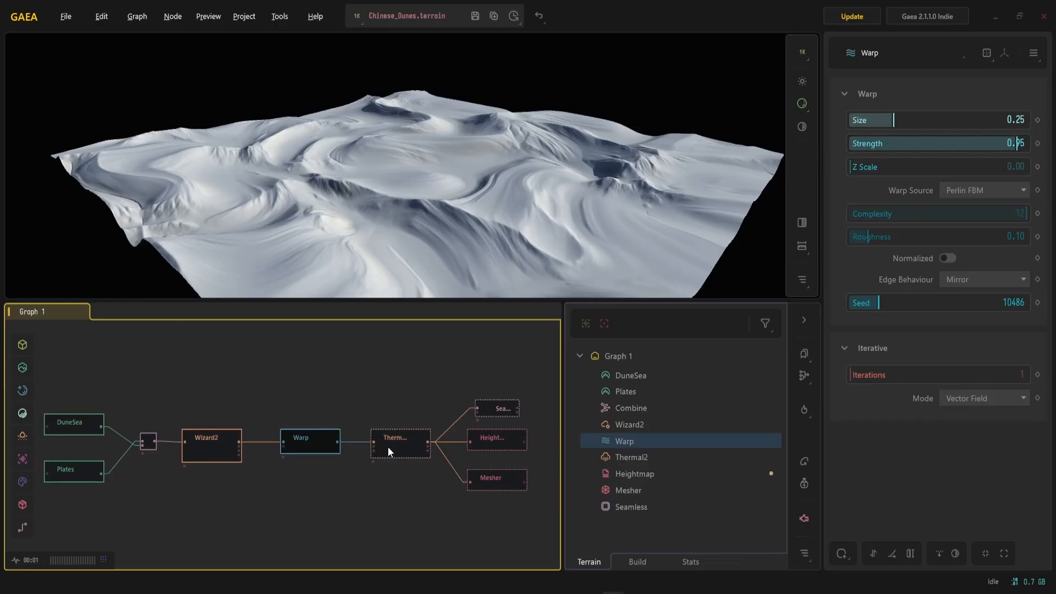
mouse_move(390, 443)
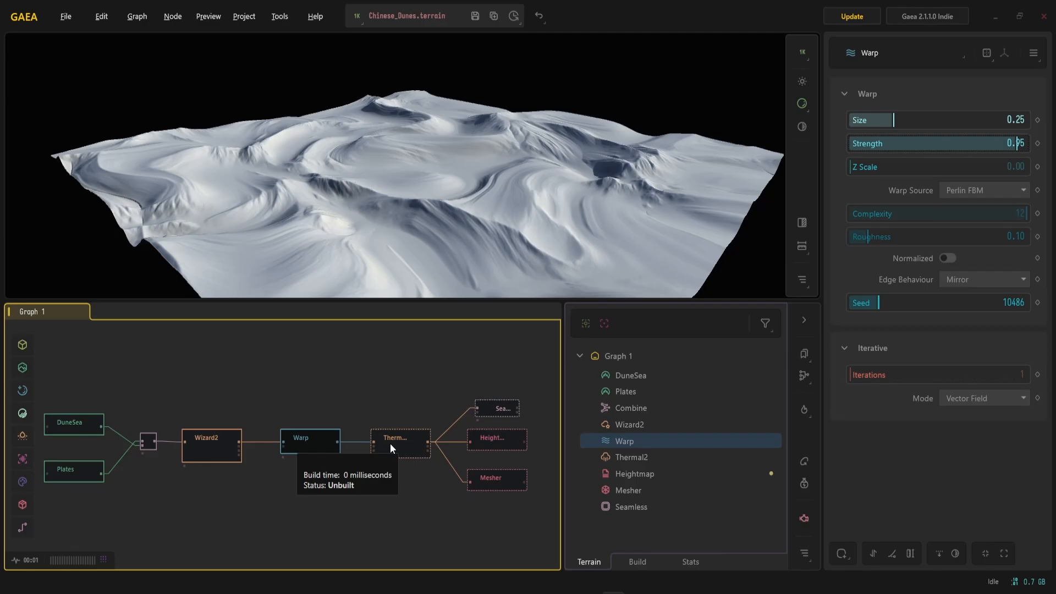
left_click(390, 443)
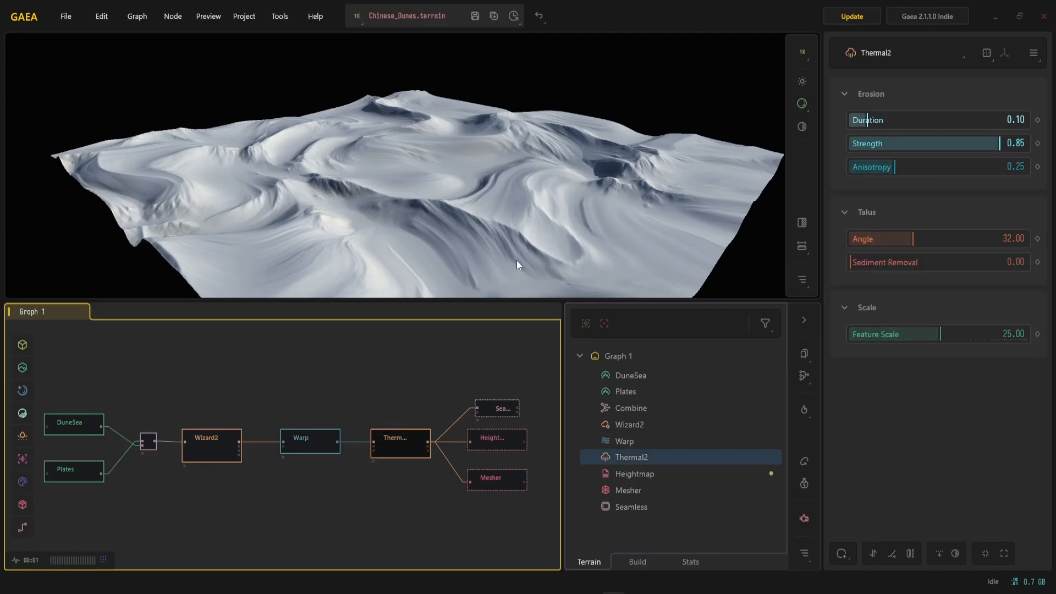
left_click(298, 444)
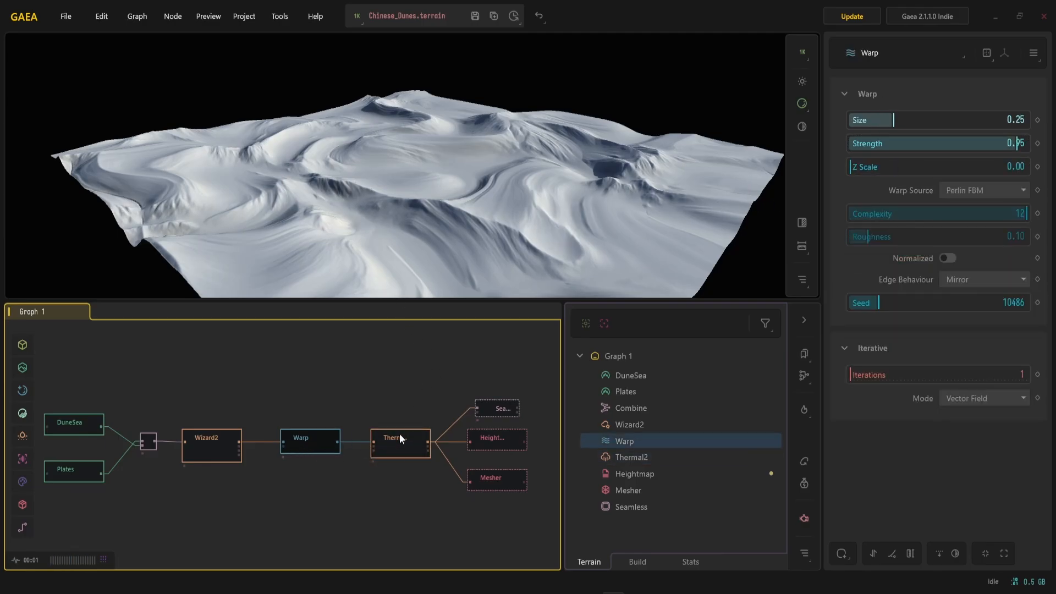
left_click(400, 436)
left_click(299, 440)
left_click(398, 439)
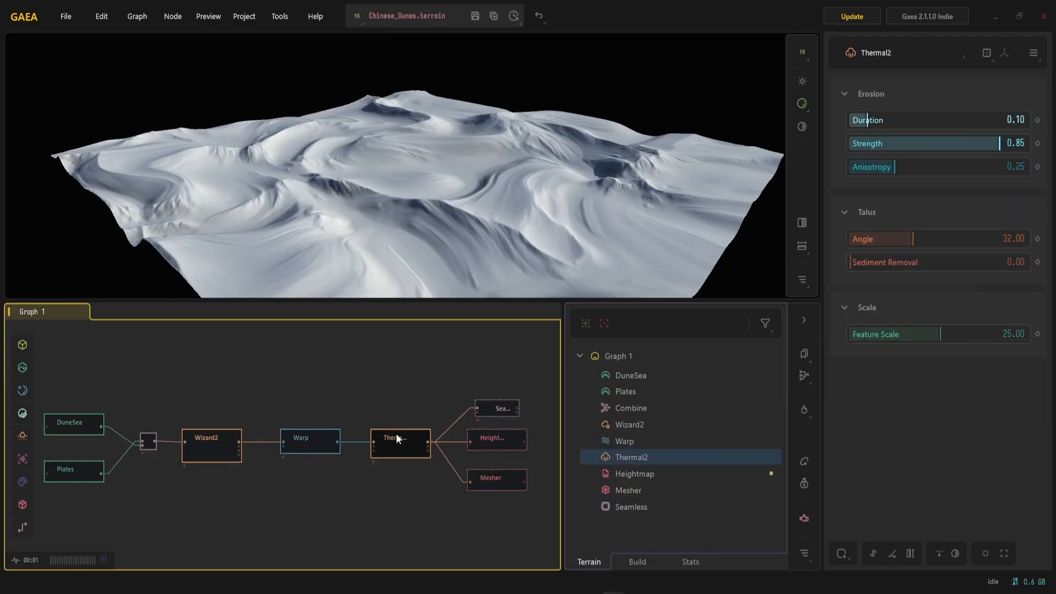
left_click(297, 445)
Examine a dune ridge up close, comparing its surface detail in the Warp and Thermal2 nodes.
scroll(347, 220, "up", 6)
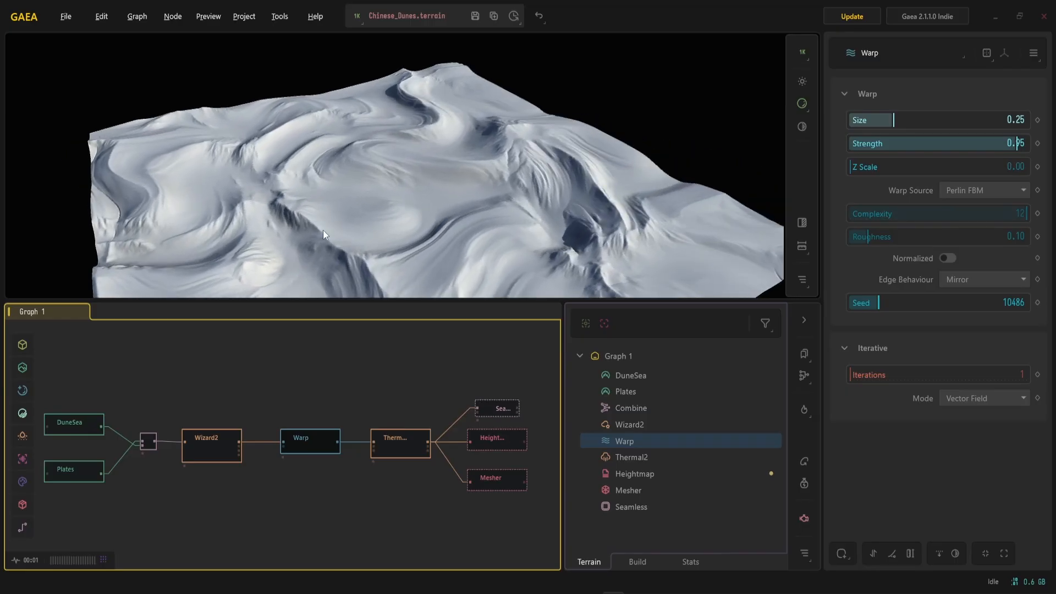
scroll(285, 198, "up", 5)
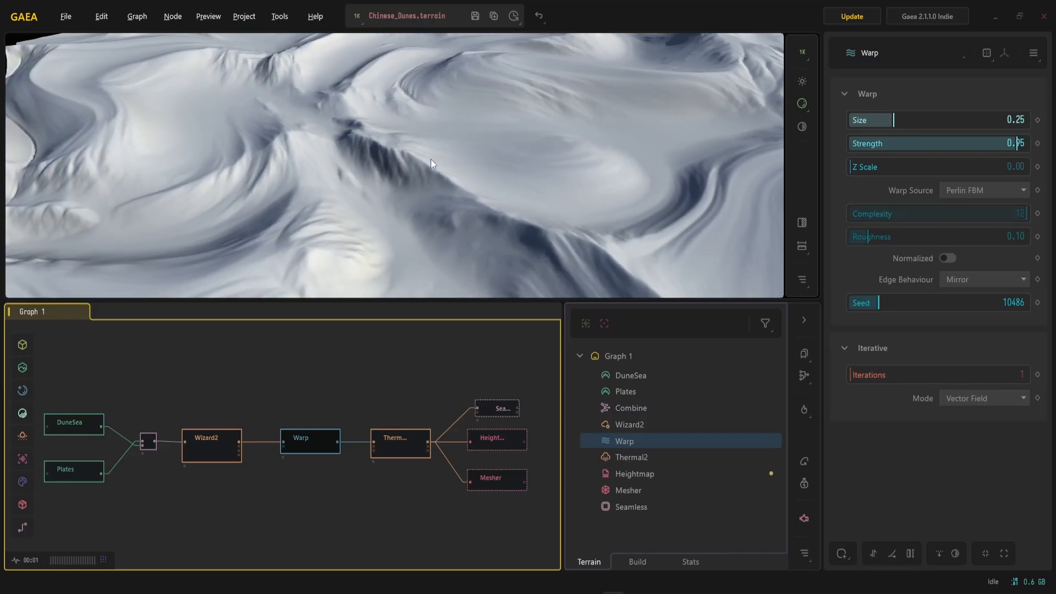
left_click(410, 437)
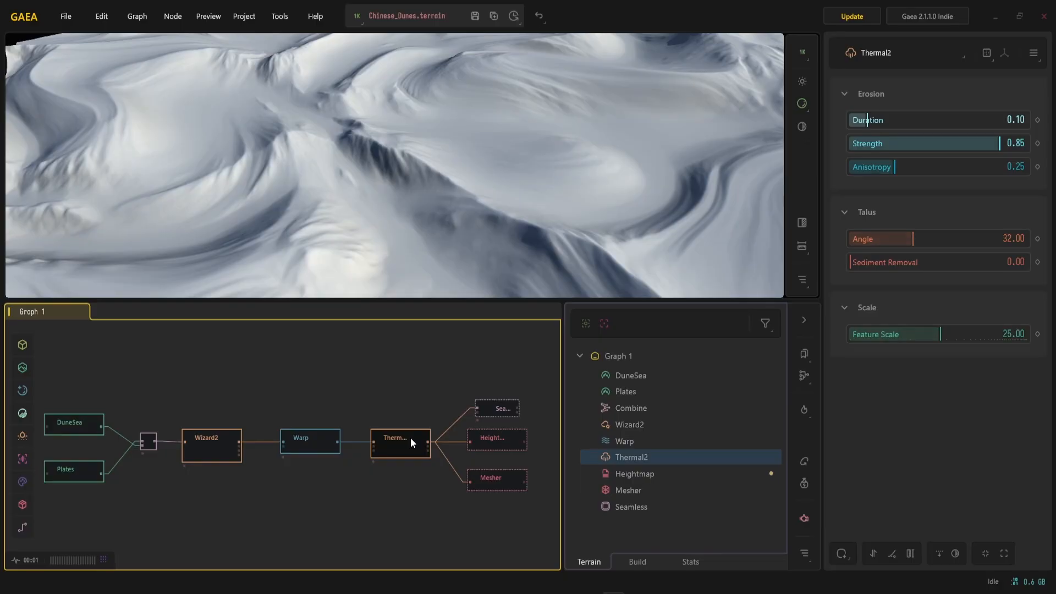
left_click(302, 441)
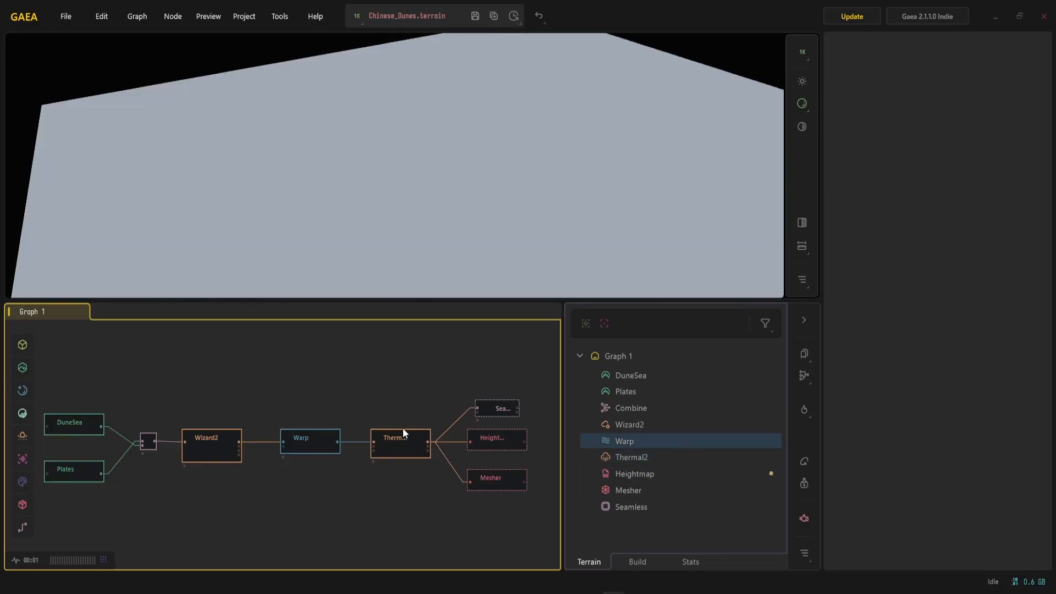
left_click(403, 437)
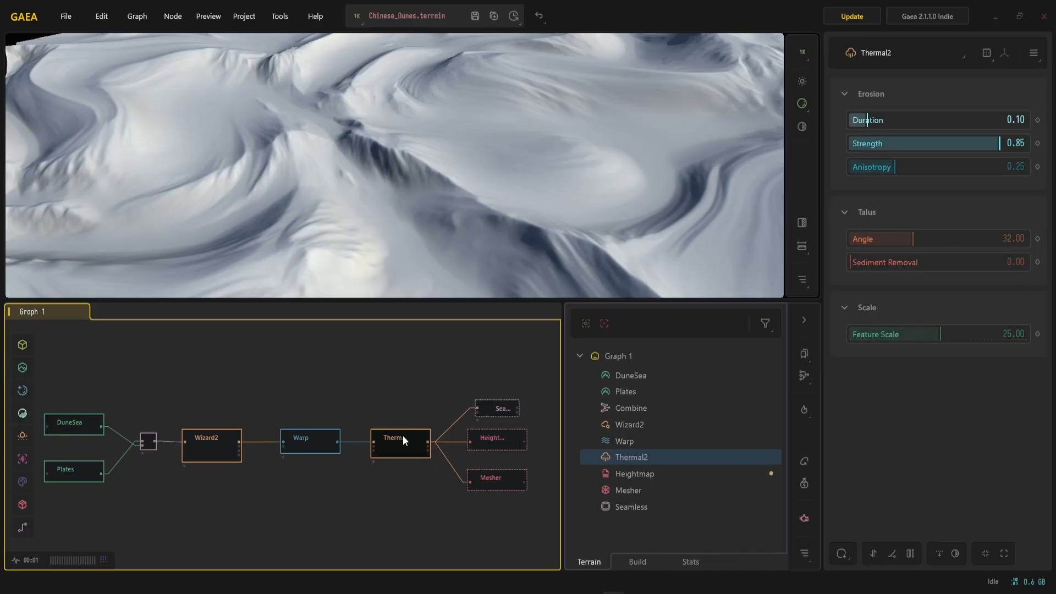
Raise the Thermal2 node's erosion duration to 0.87 and inspect the dunes from a low, close angle.
scroll(404, 101, "down", 5)
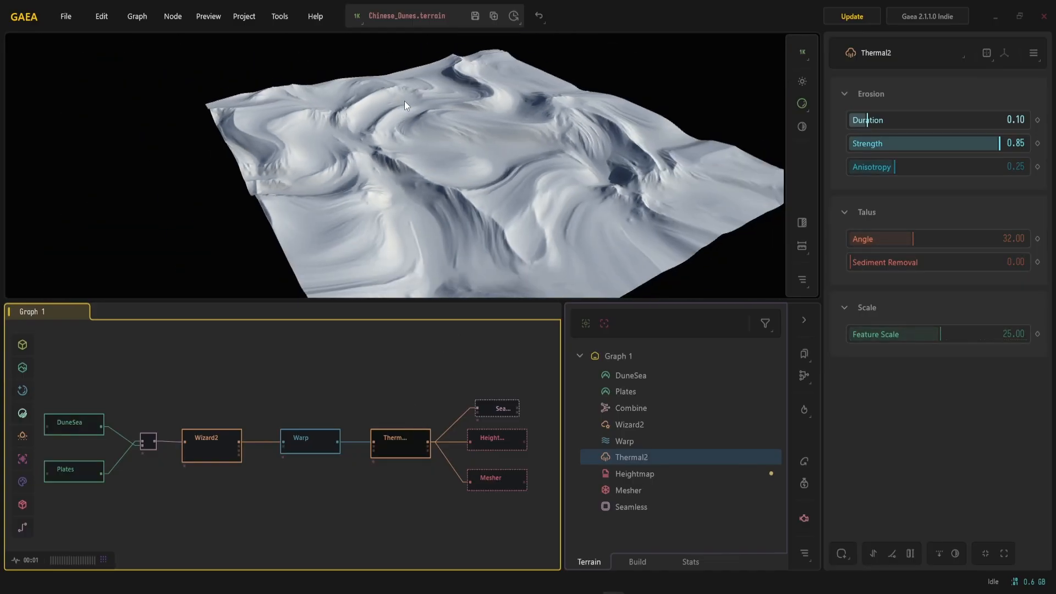
middle_click_drag(437, 139, 427, 134)
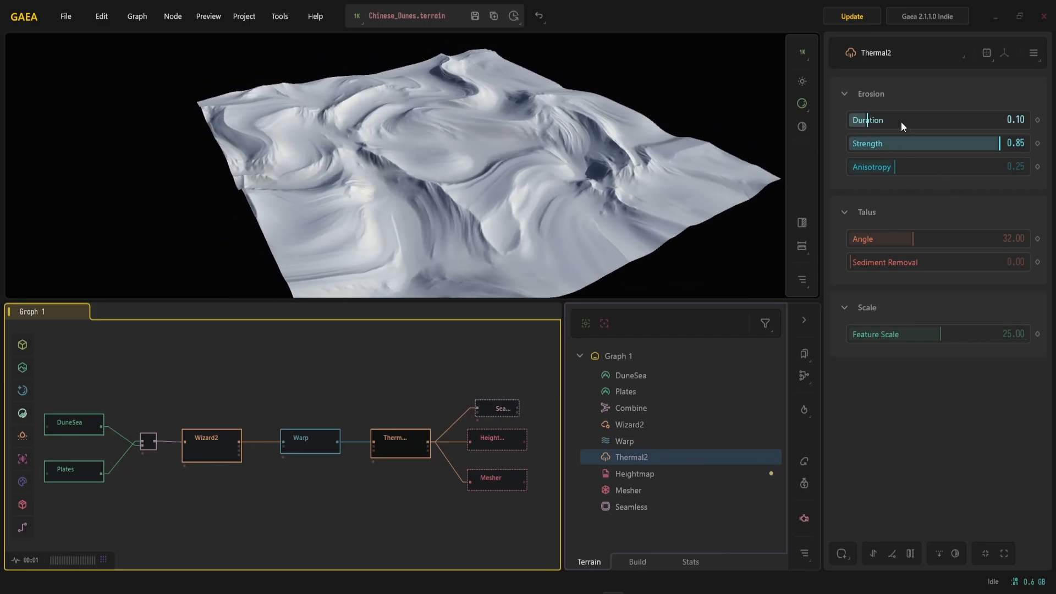
left_click_drag(903, 118, 860, 118)
left_click(1004, 117)
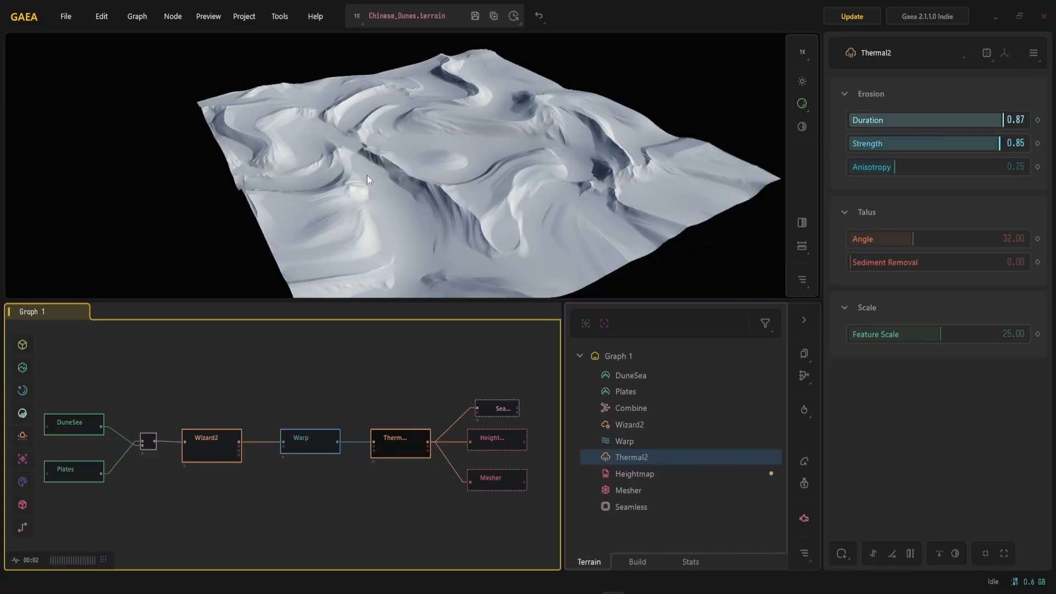
left_click_drag(444, 226, 394, 106)
scroll(398, 106, "up", 5)
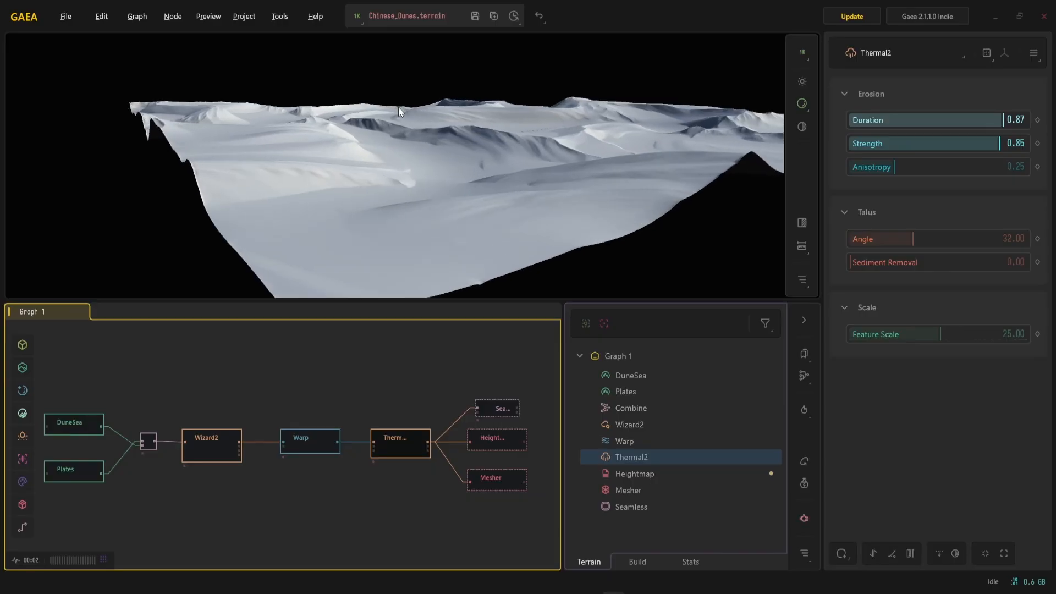
mouse_move(443, 164)
left_mouse_down()
mouse_move(443, 127)
mouse_move(401, 168)
mouse_move(455, 159)
left_mouse_up()
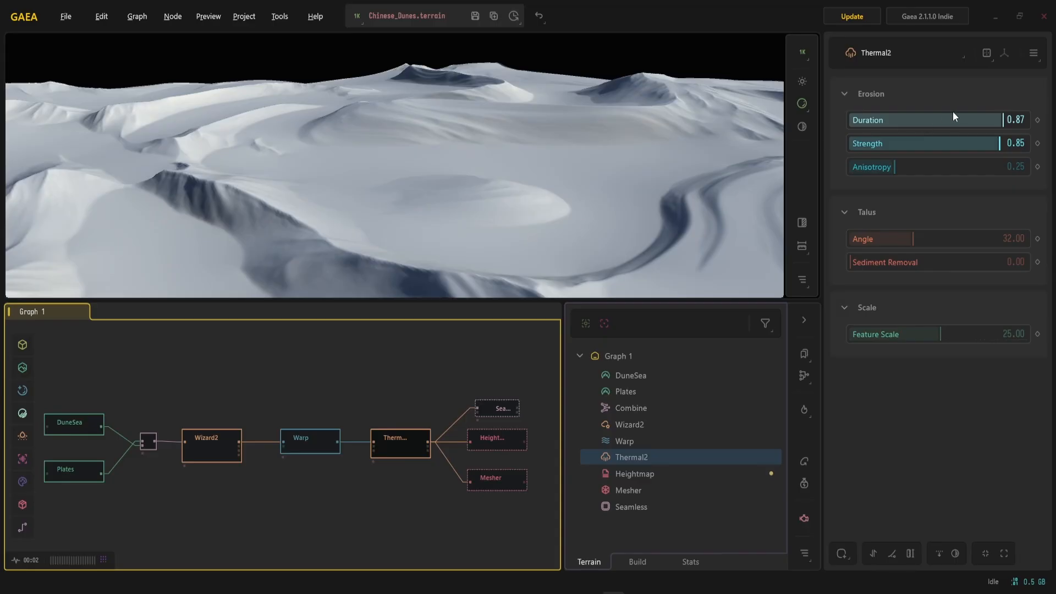
Try the Thermal2 erosion with duration 0.11, strength 0.19, and a longer duration of 0.84.
left_click_drag(944, 118, 870, 122)
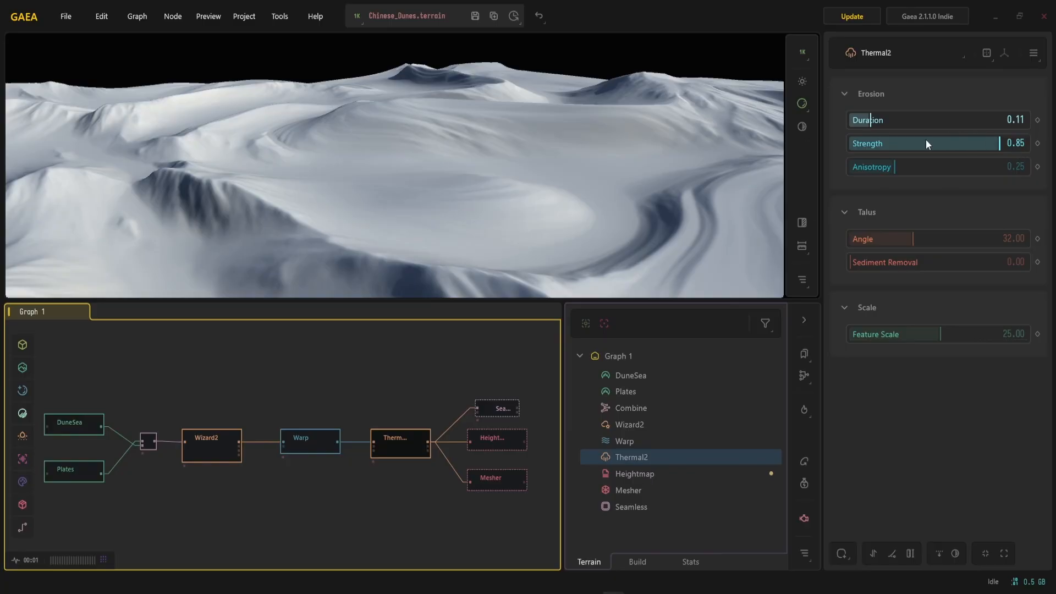
left_click_drag(929, 141, 884, 144)
left_click(999, 118)
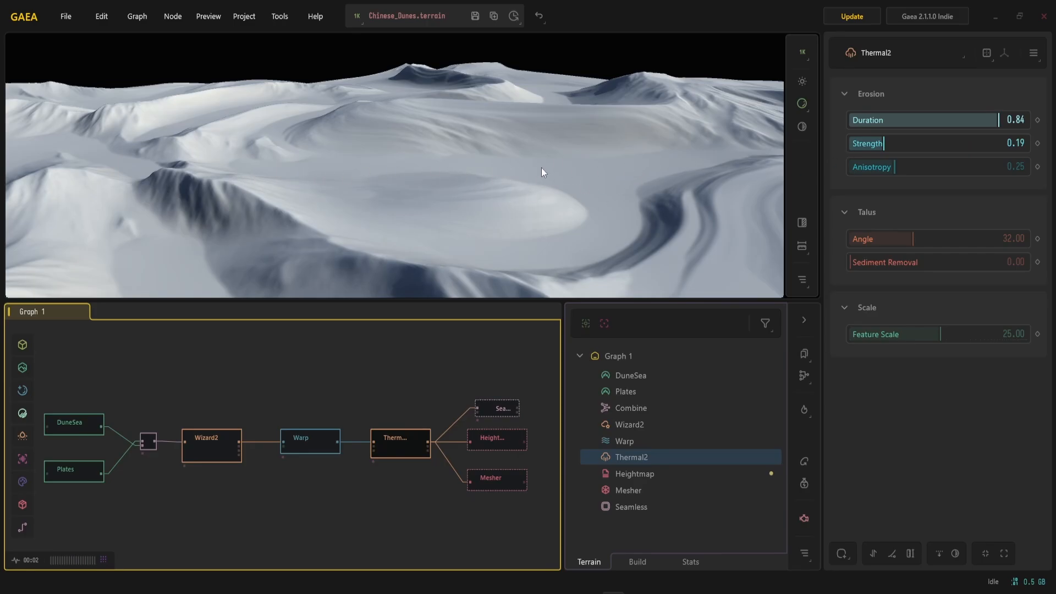
Set the Thermal2 node's erosion duration to 0.10 and its strength to 0.90.
left_click(868, 120)
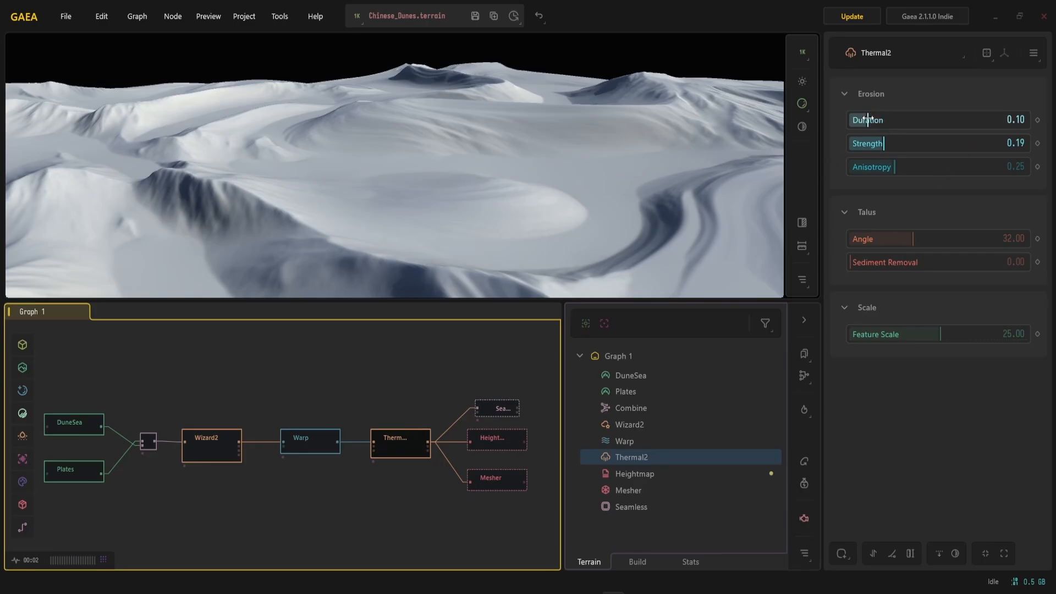
left_click(1004, 143)
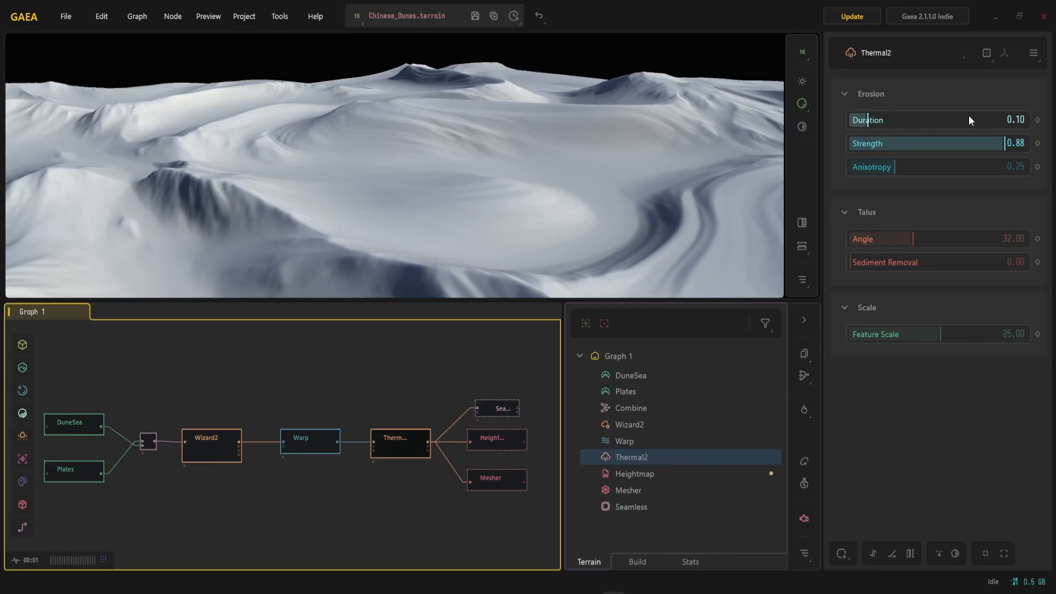
left_click(1007, 144)
left_click(1008, 143)
Review the export settings of the Heightmap and Mesher output nodes.
scroll(401, 405, "up", 3)
left_click(415, 430)
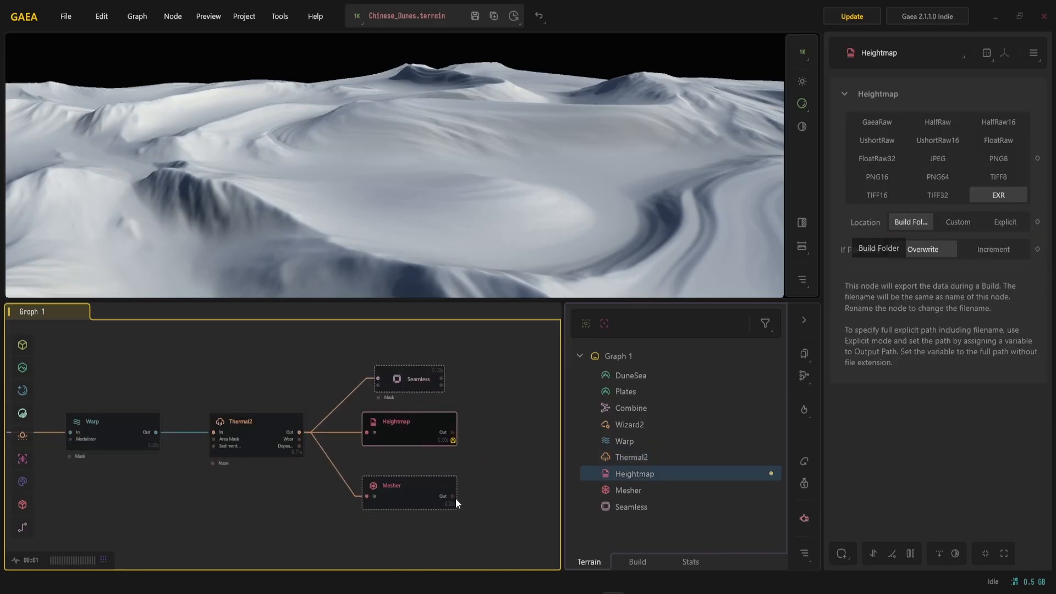
left_click(427, 494)
middle_click_drag(528, 399, 471, 404)
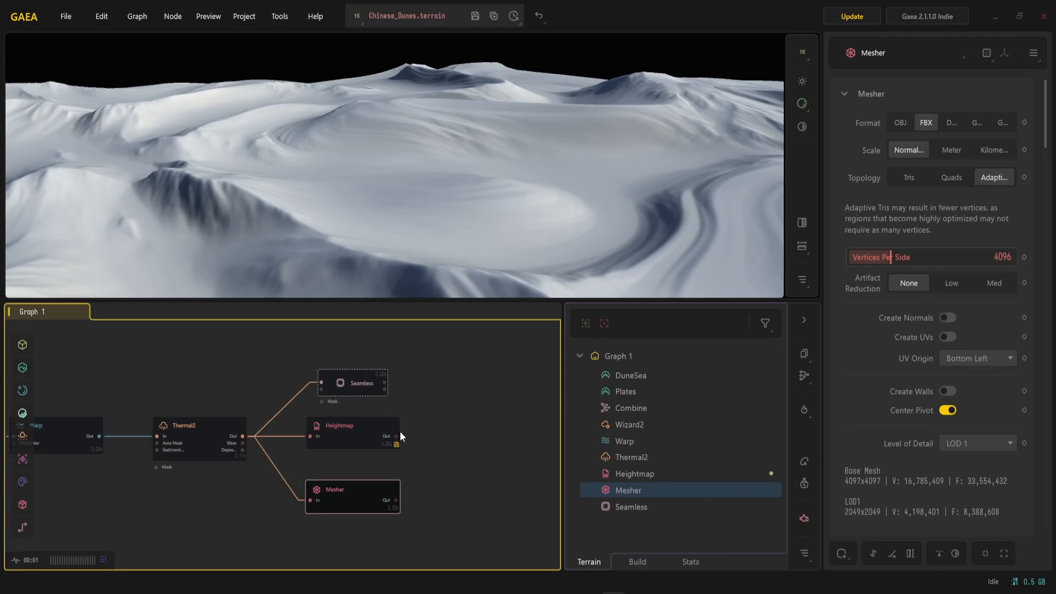
middle_click_drag(428, 428, 460, 424)
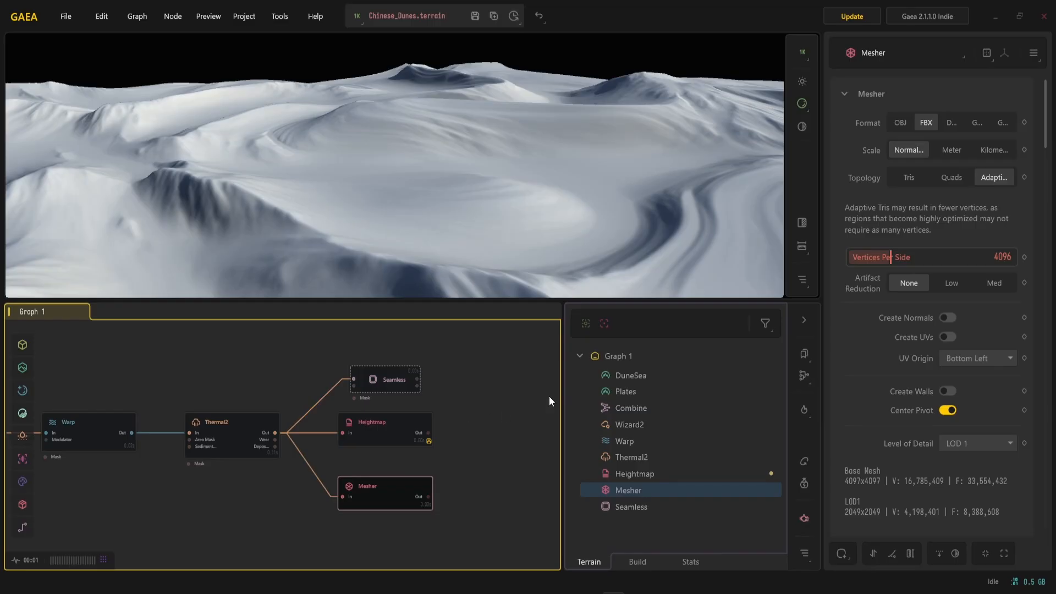
left_click(453, 444)
left_click(353, 430)
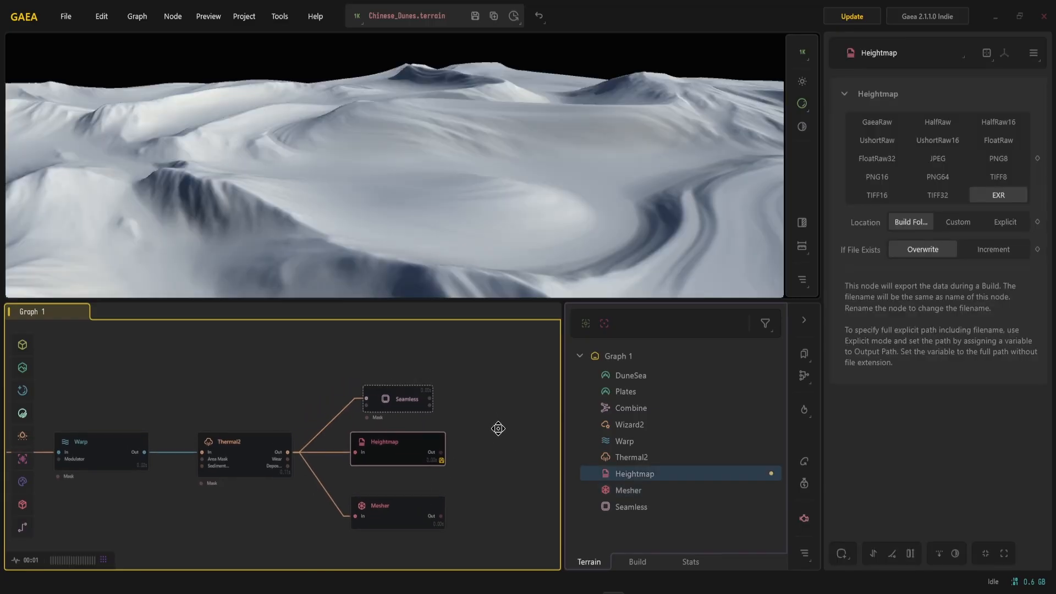
Preview the Seamless node's result and examine the edges of the whole terrain from above.
left_click(404, 405)
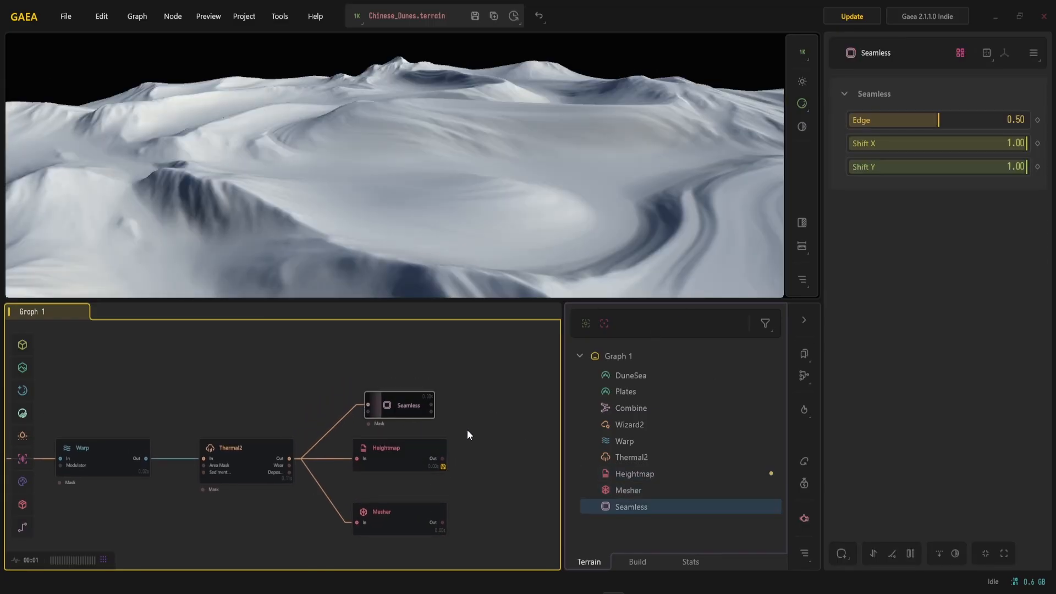
left_click_drag(460, 130, 376, 212)
scroll(363, 190, "down", 5)
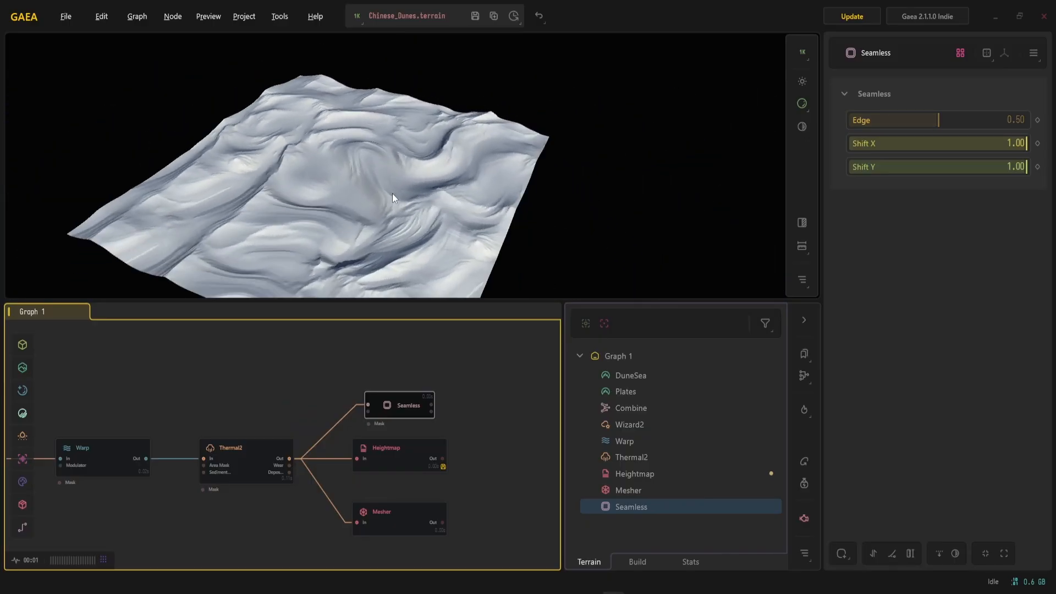
middle_click_drag(393, 186, 399, 184)
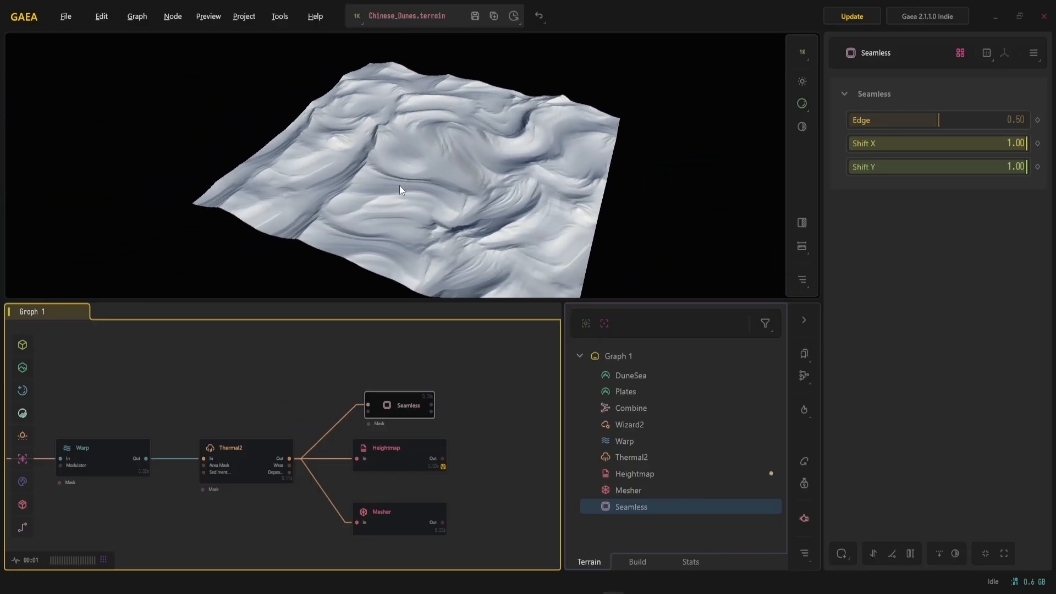
Compare the terrain edges with and without seamless tiling by alternating between the Thermal2 and Seamless nodes.
left_click(237, 469)
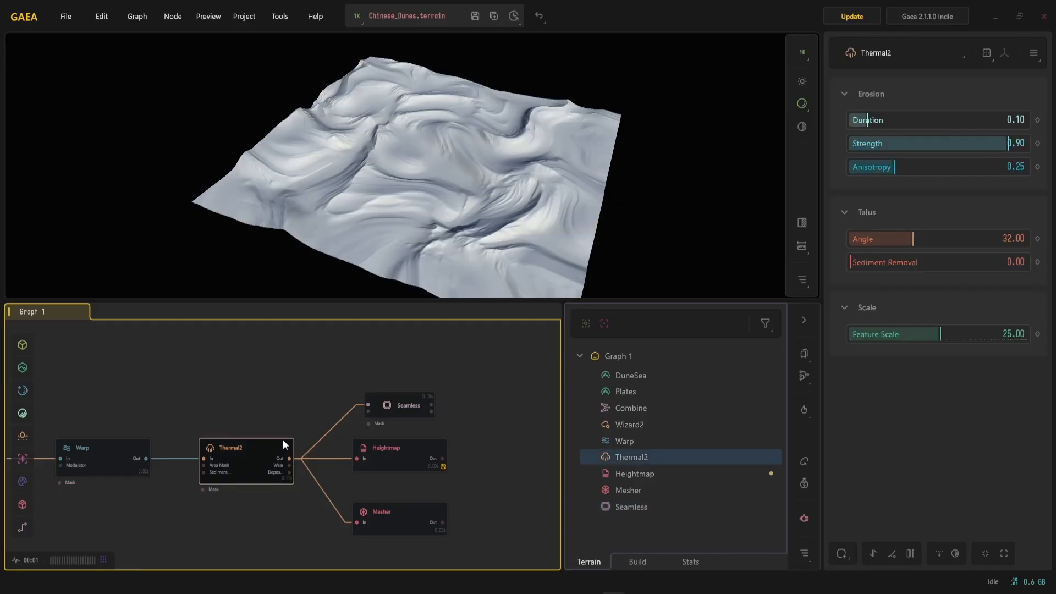
left_click(405, 405)
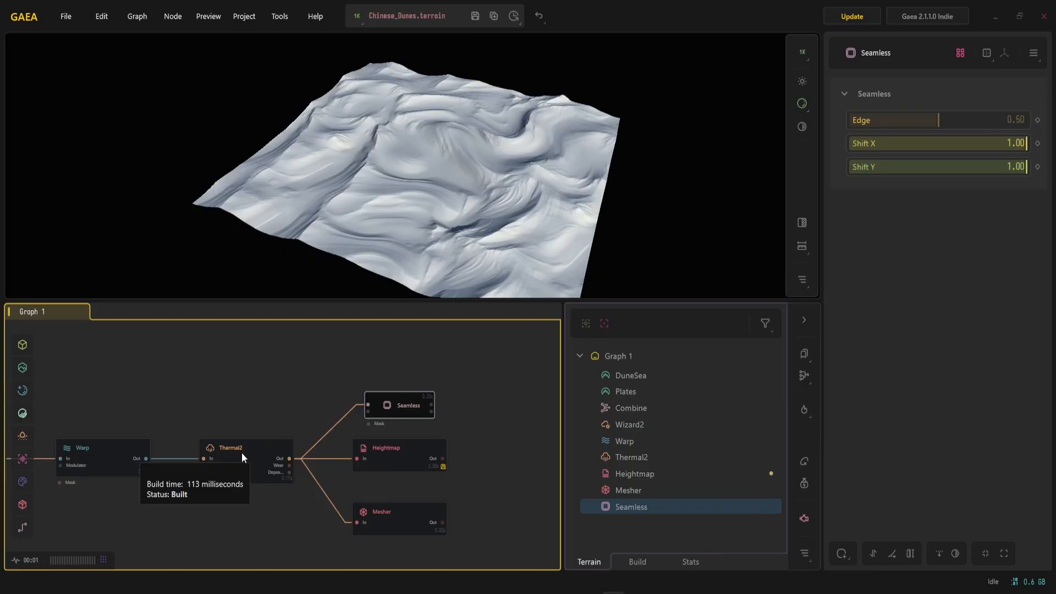
left_click(270, 460)
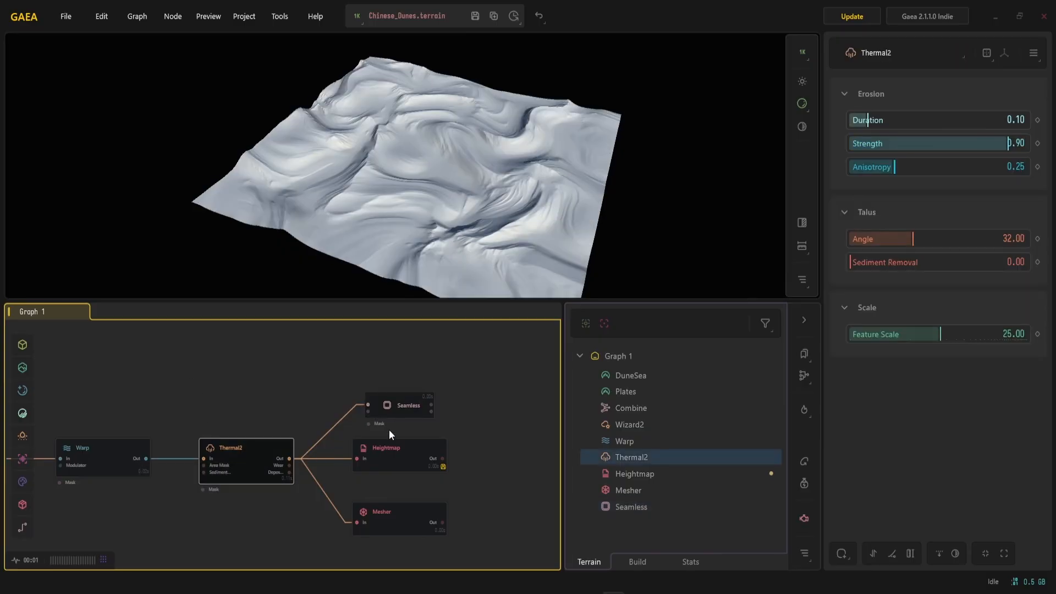
left_click(404, 400)
left_click(257, 461)
left_click(408, 400)
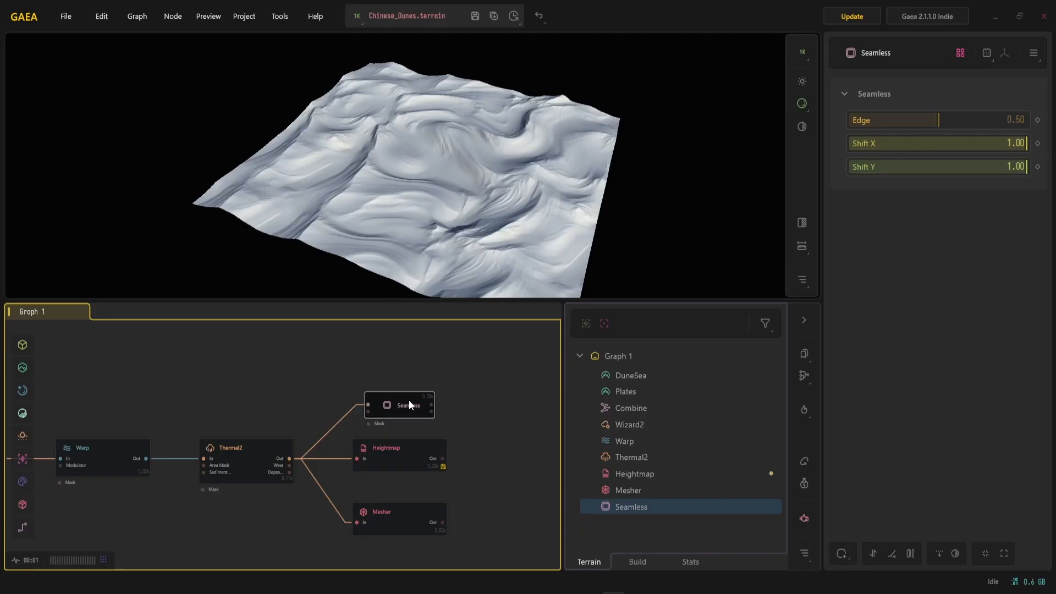
Clear the node selection, bring the full graph into view and open the build settings.
left_click(395, 365)
scroll(397, 363, "down", 3)
middle_click_drag(274, 376, 440, 375)
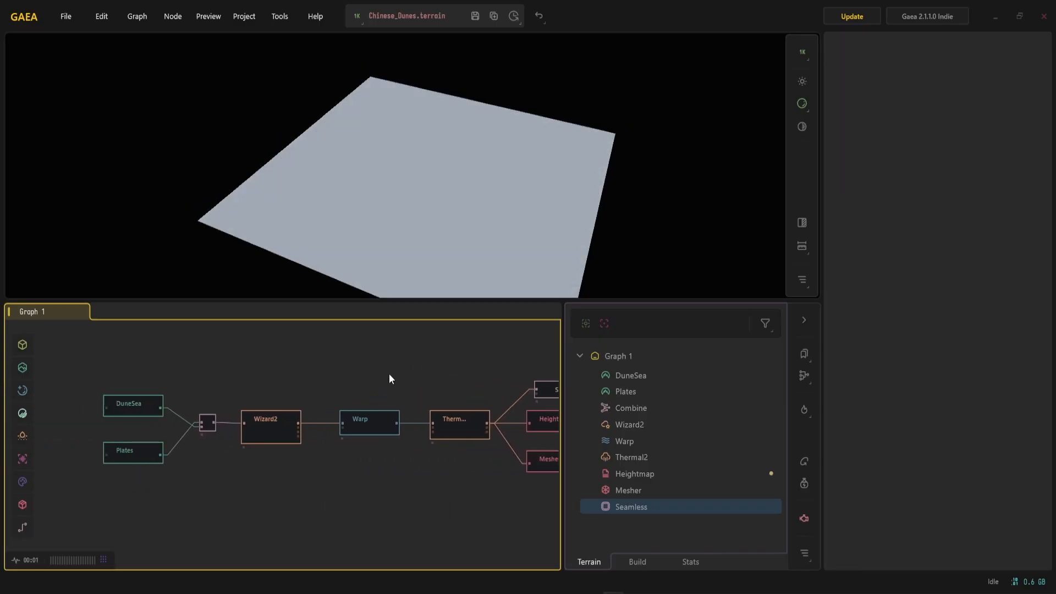
scroll(387, 374, "down", 2)
middle_click_drag(358, 373, 298, 388)
key("ctrl+b")
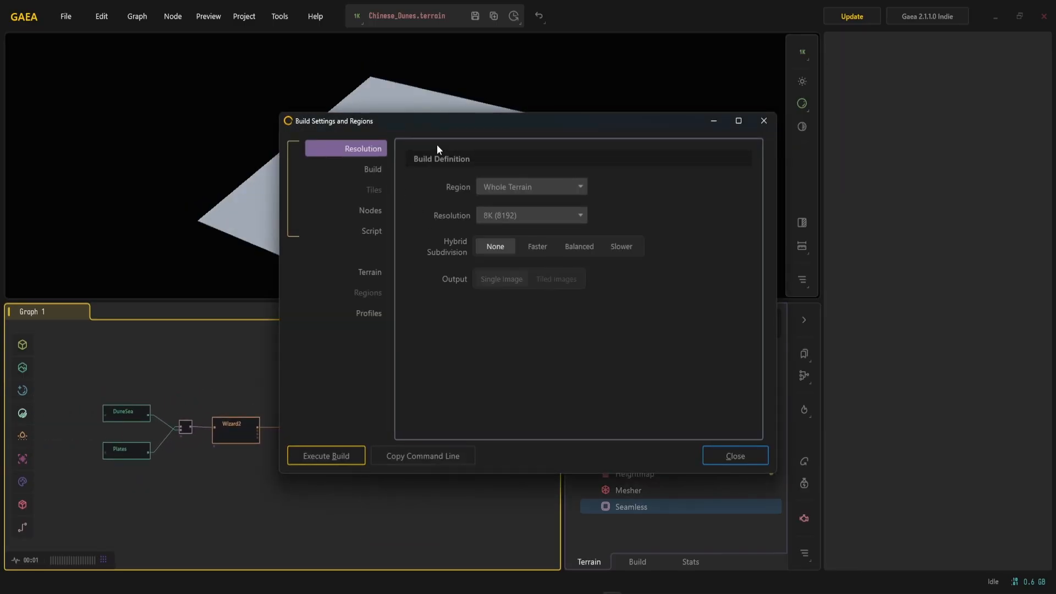
Review the available build resolutions while keeping 8K (8192) for the whole terrain.
left_click(502, 216)
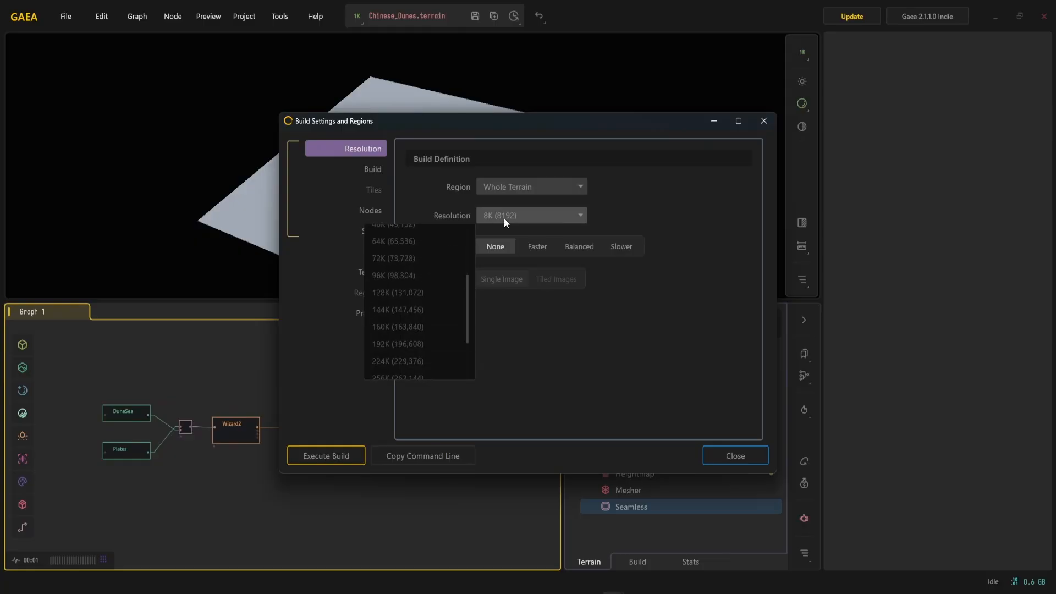
left_click(461, 229)
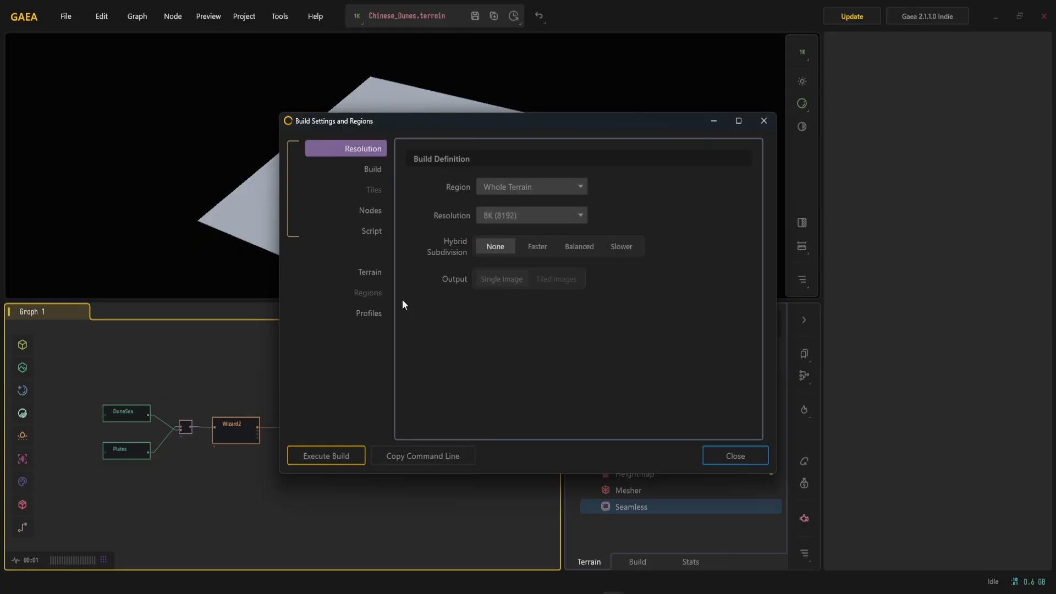
left_click(522, 217)
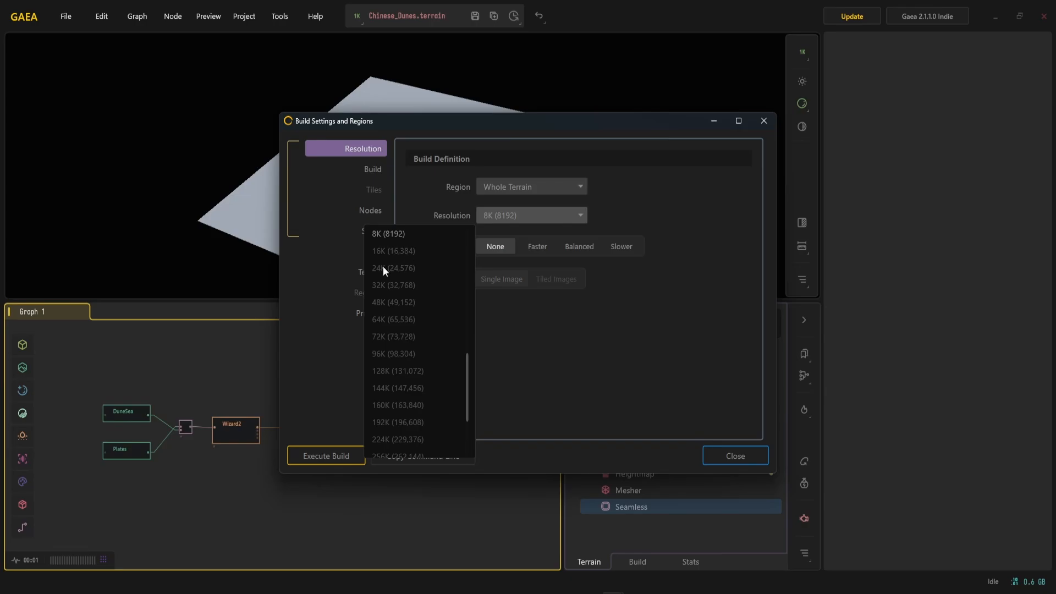
left_click(556, 395)
left_click(544, 215)
scroll(381, 253, "up", 1)
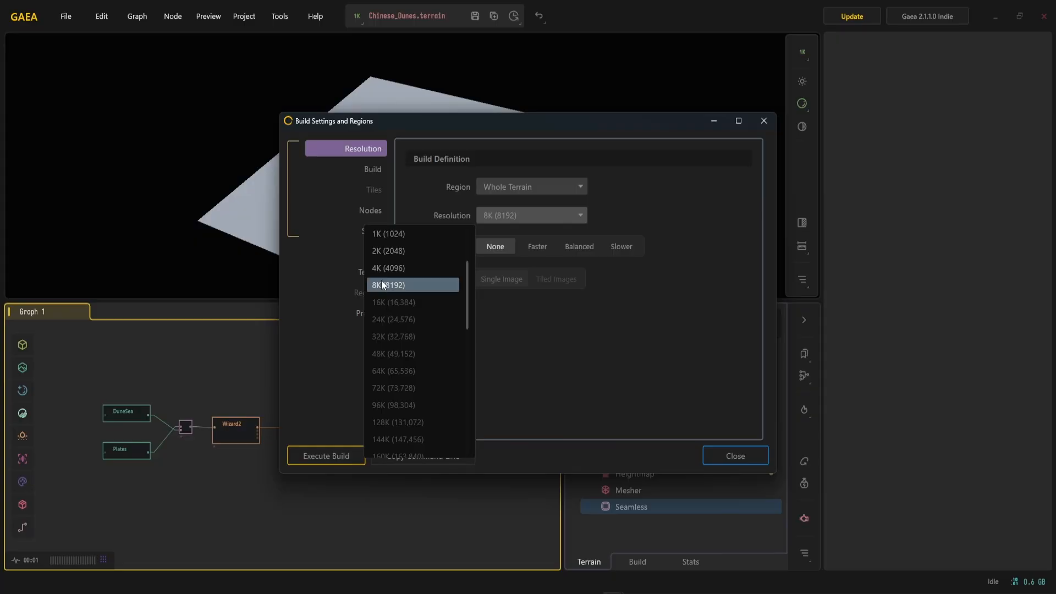
left_click(569, 322)
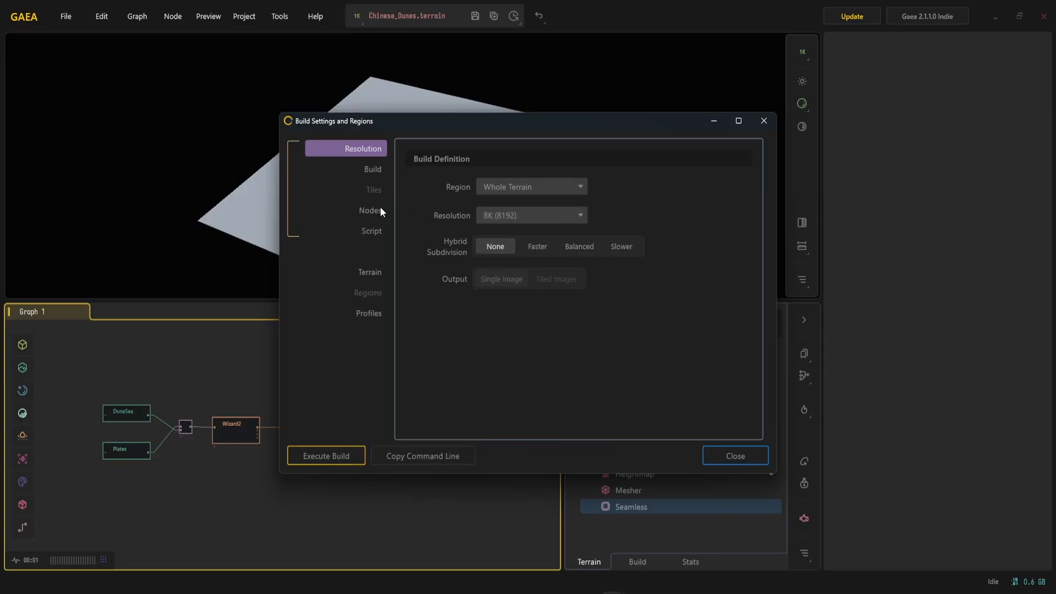
Look through the build options and the post-build script settings, then close the build settings.
left_click(379, 169)
left_click(371, 230)
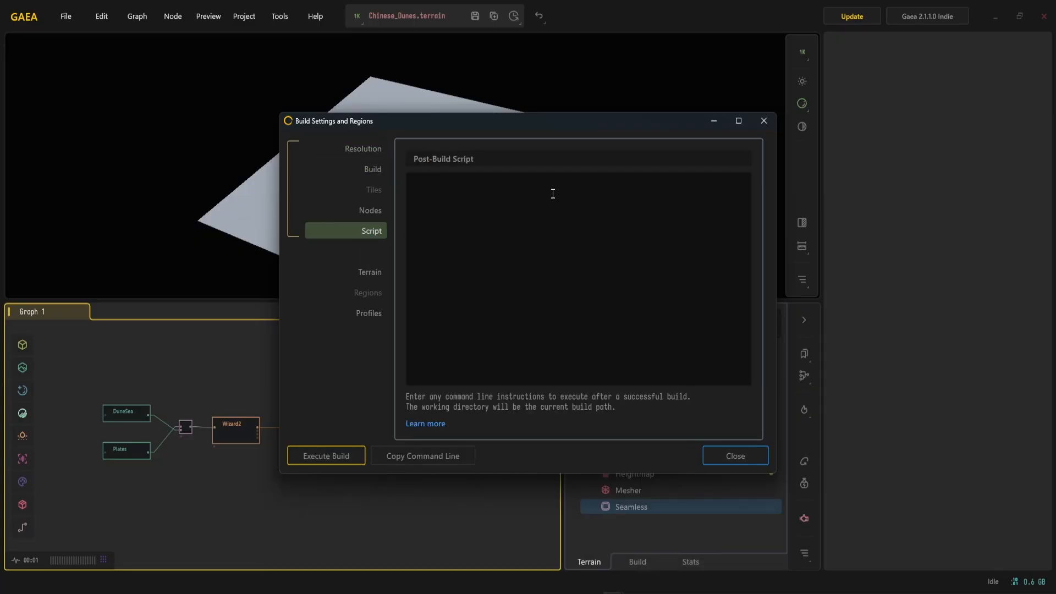
left_click(764, 122)
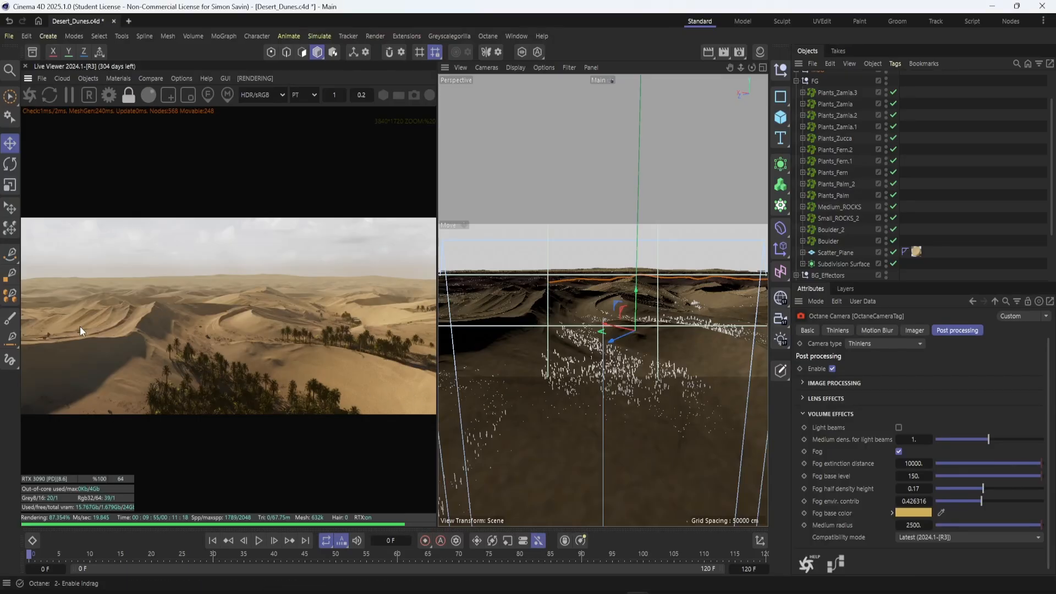
In the Cinema 4D desert scene, collapse the FG group and compare the render with OctaneSky disabled and enabled.
left_click(796, 80)
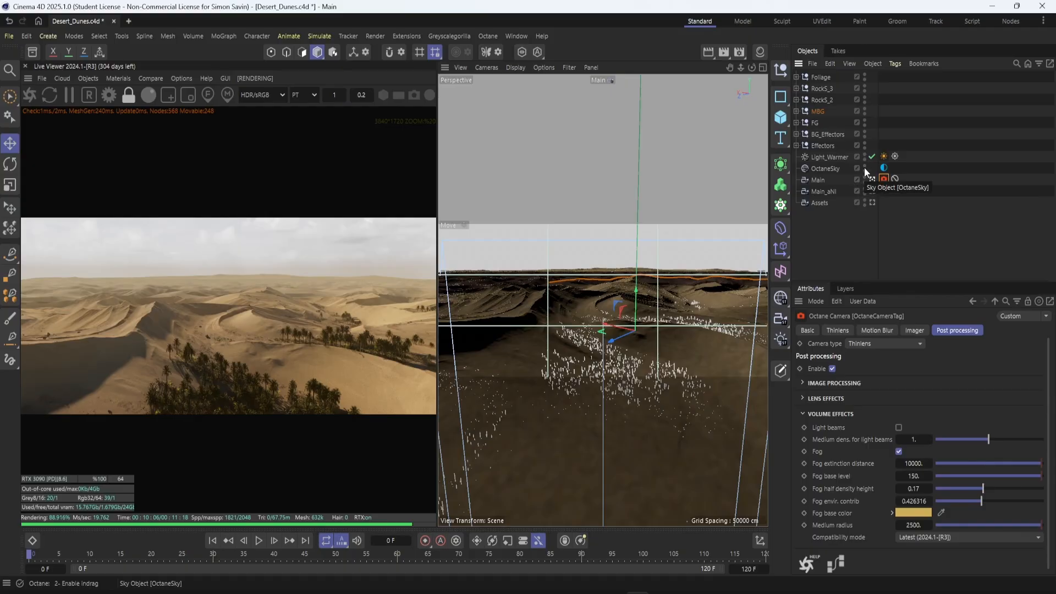
left_click(827, 168)
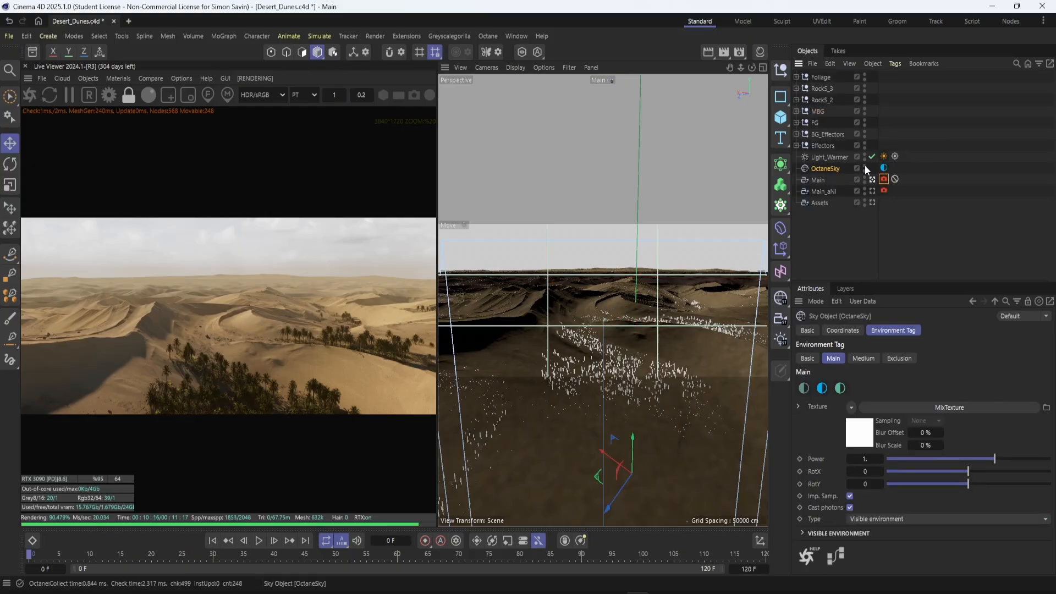
left_click(864, 166)
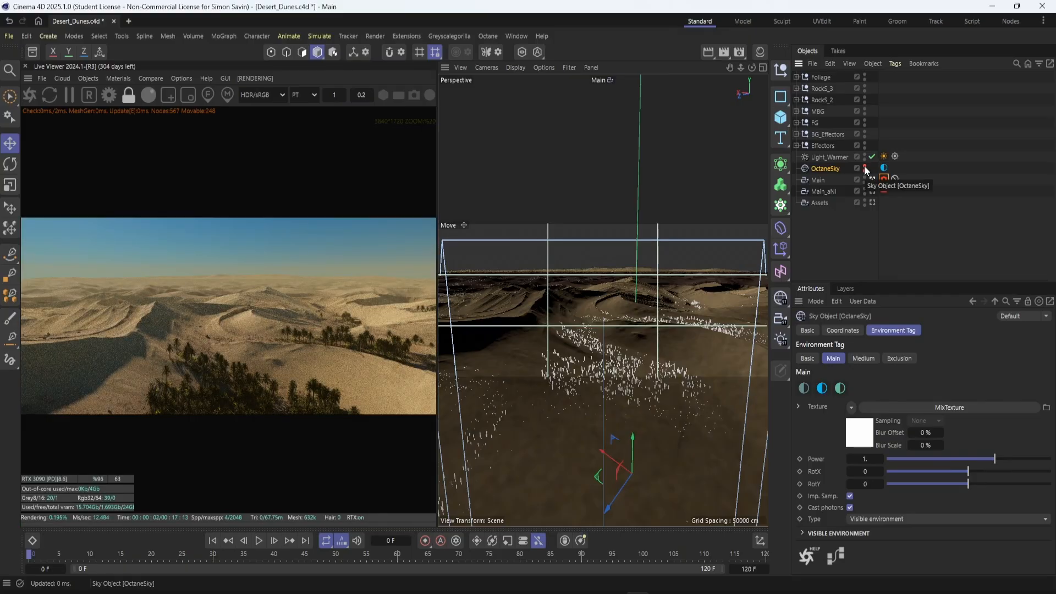
left_click(864, 167)
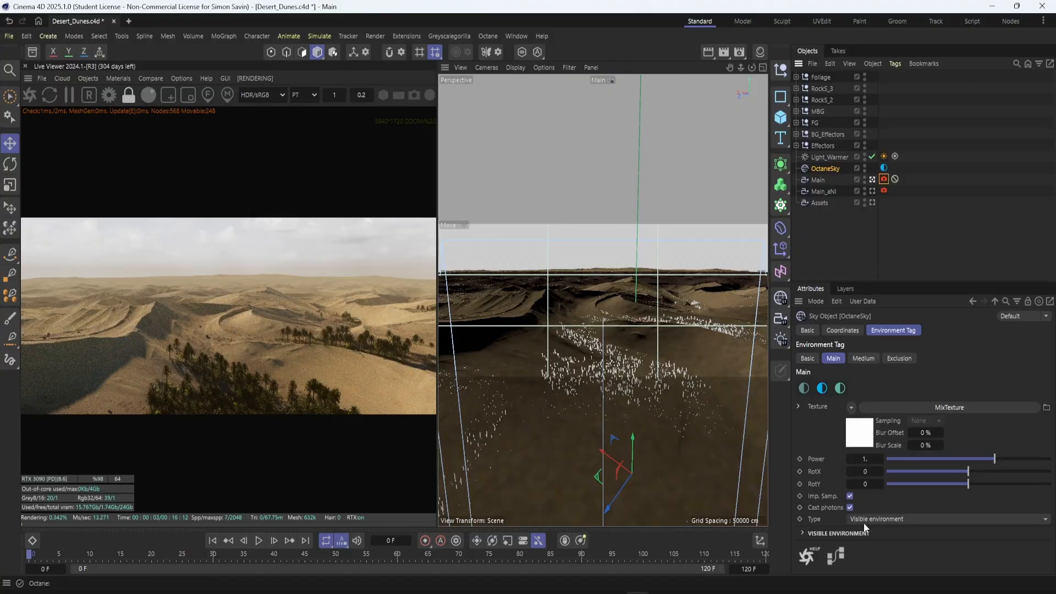
left_click(865, 166)
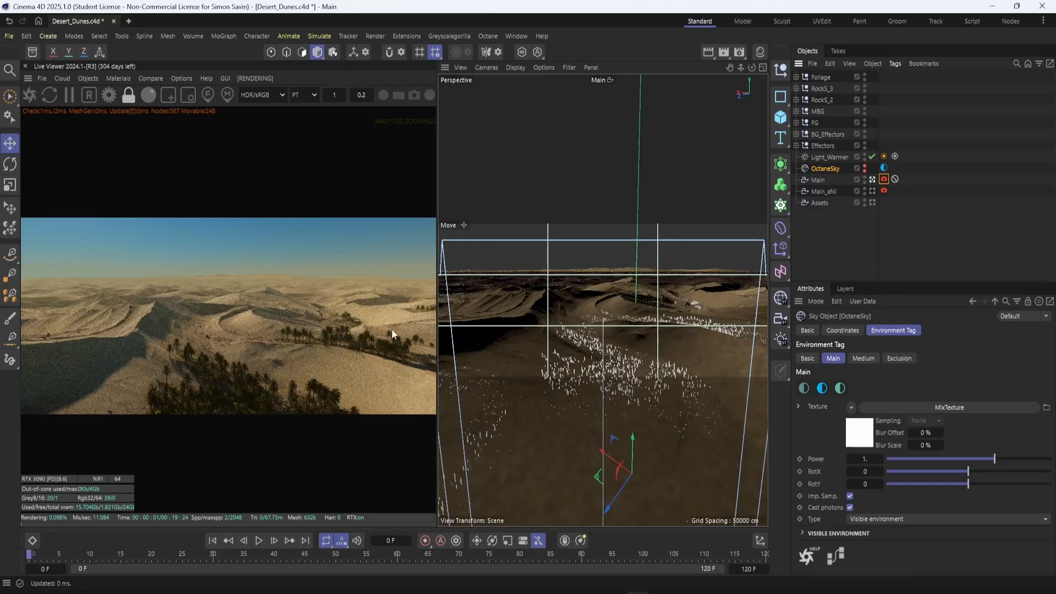
left_click(863, 167)
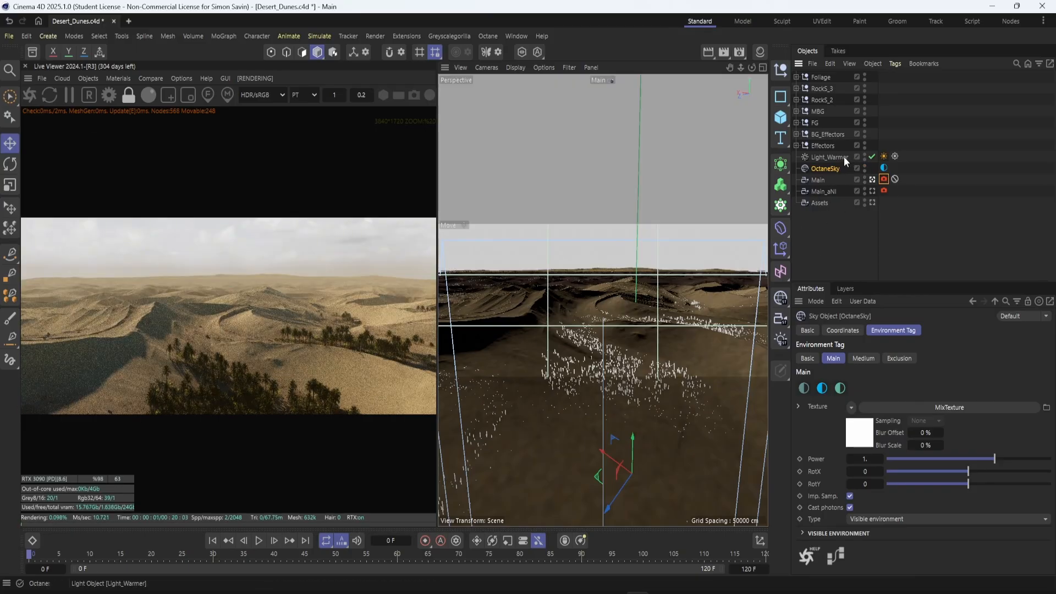
Select the Light_Warmer light and look through the Octane light types available for adding to the scene.
left_click(842, 156)
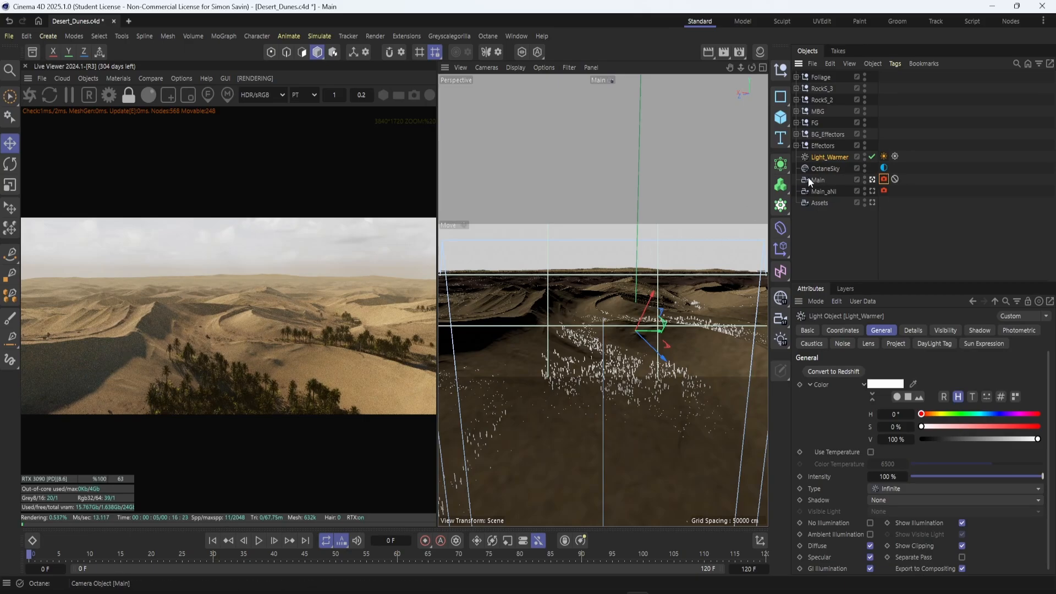
left_click(88, 78)
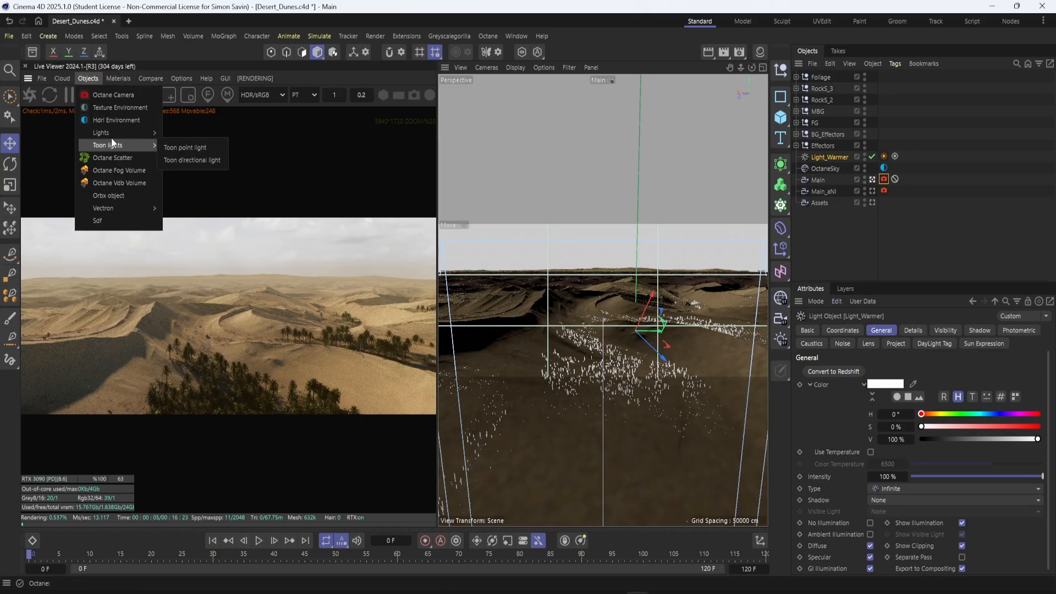
mouse_move(115, 133)
left_click(900, 249)
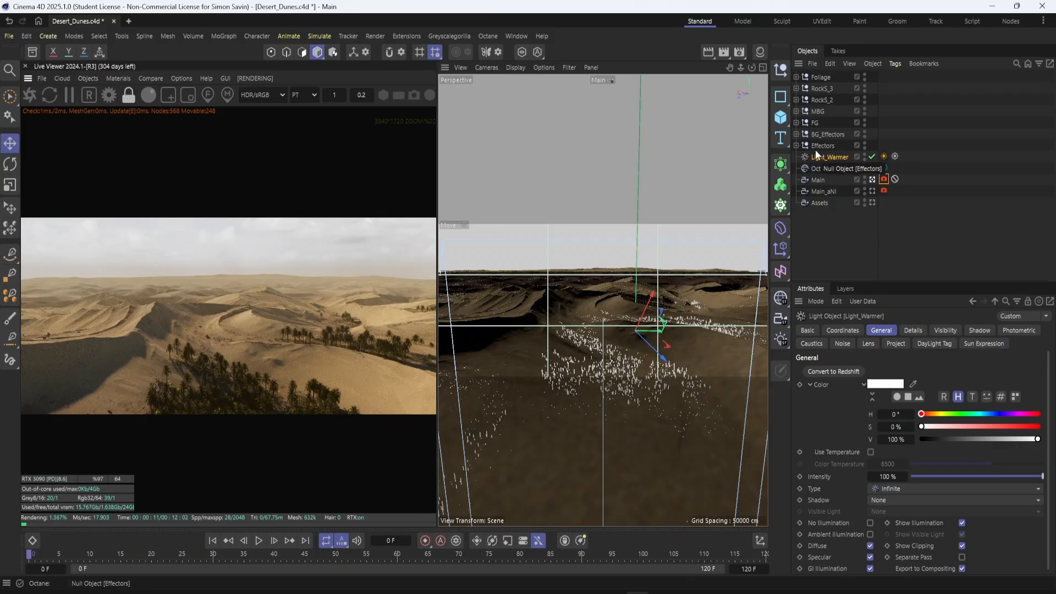
Compare the render with Light_Warmer disabled and enabled, and review its daylight tag and general light settings.
left_click(871, 157)
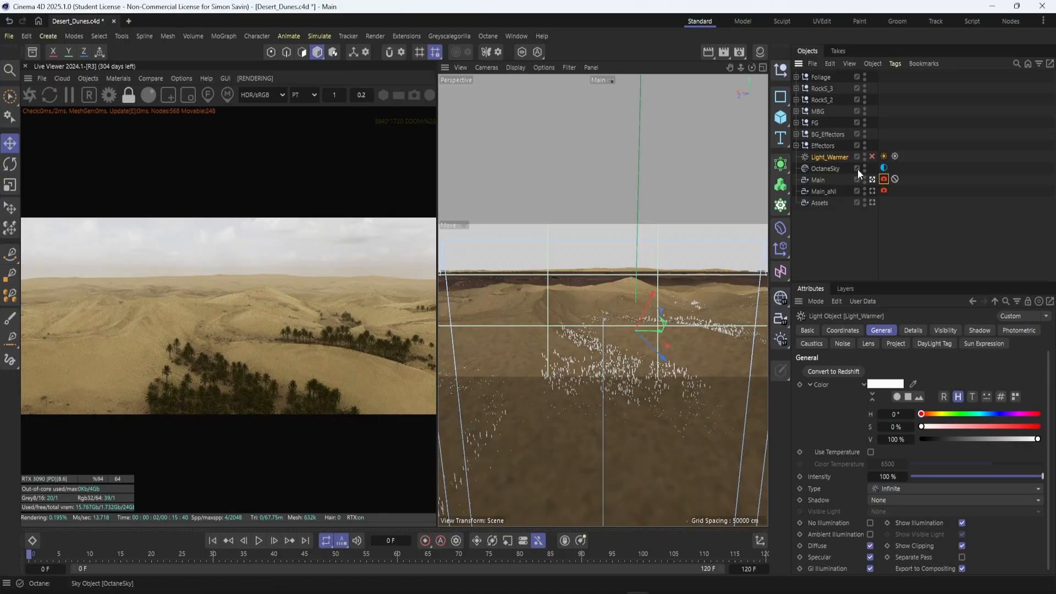
left_click(872, 157)
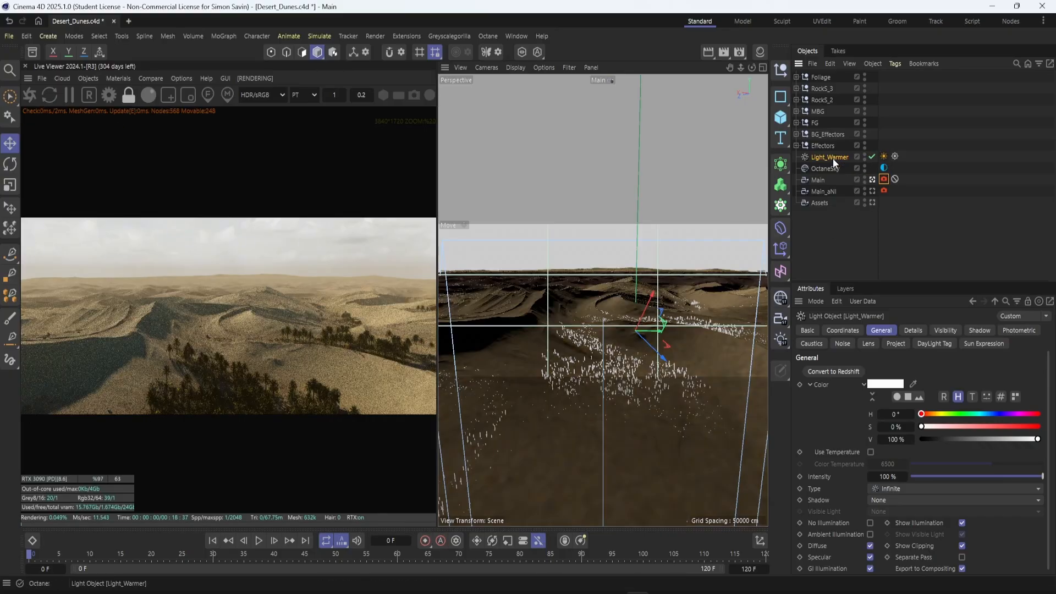
left_click(884, 157)
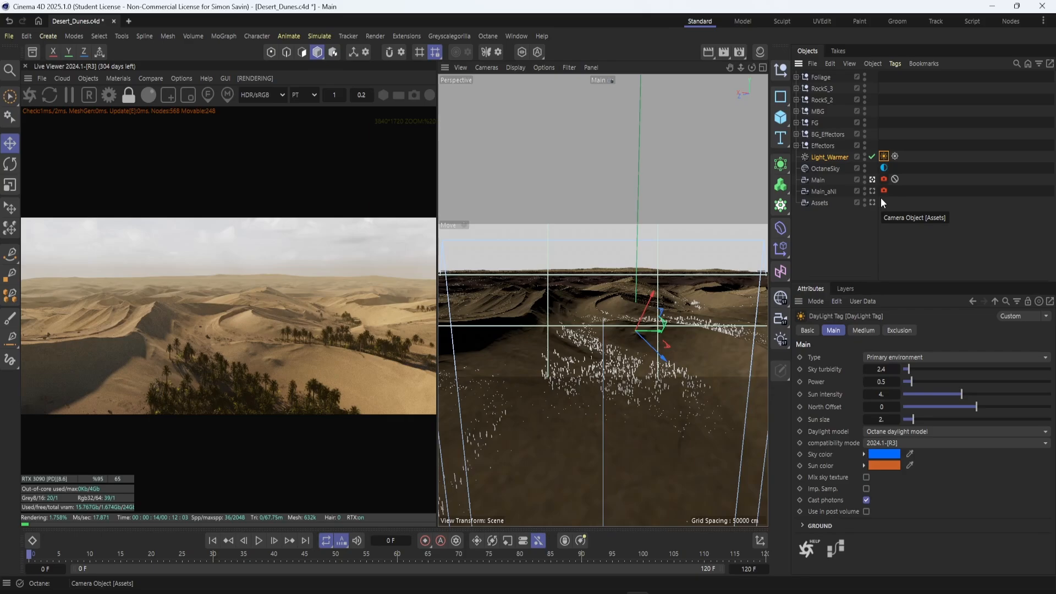
left_click(830, 154)
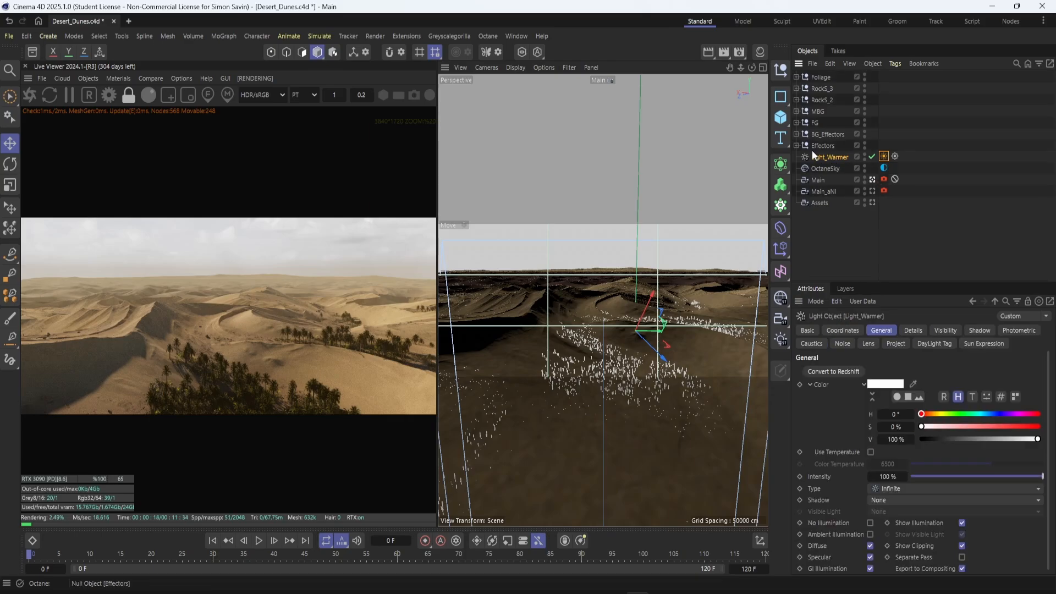
Expand the Effectors group, select all effectors from Shader up to Fern, and collapse the group.
left_click(795, 145)
scroll(833, 181, "down", 3)
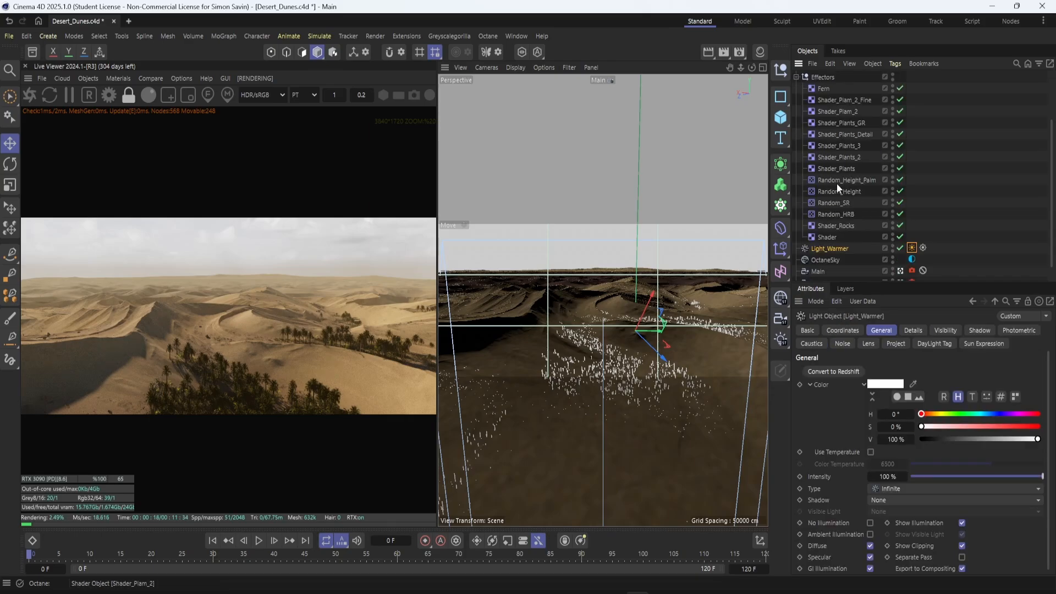
left_click(827, 236)
left_click(822, 88, "shift")
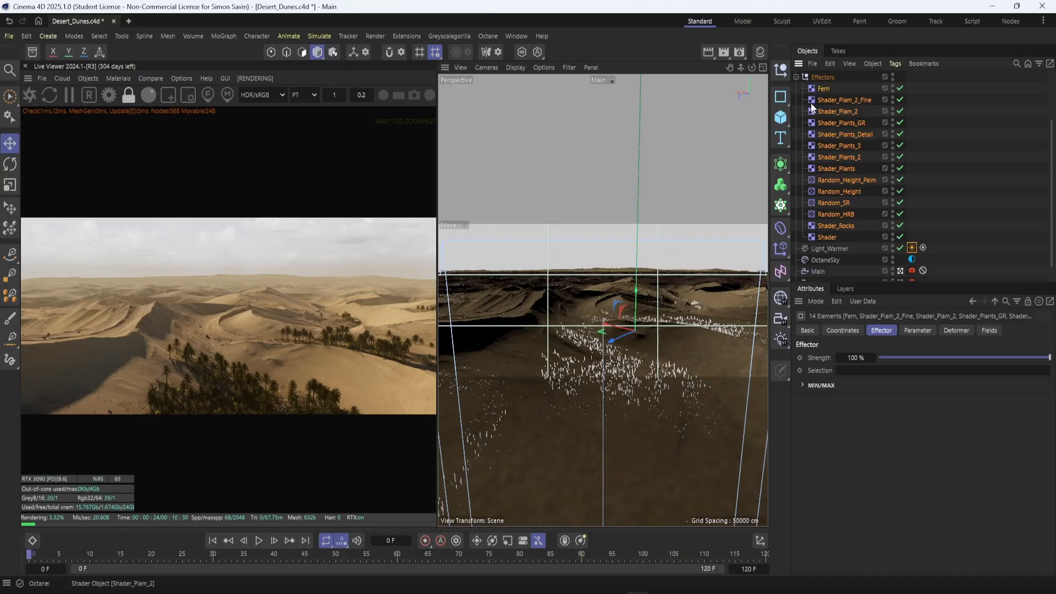
left_click(796, 77)
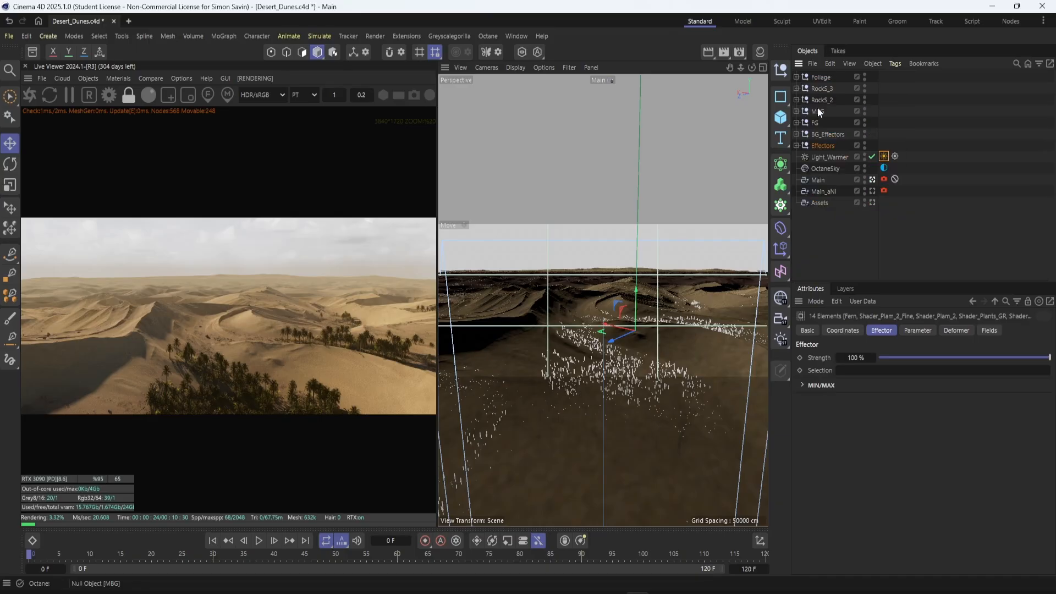
Examine the shading of the Shader and Shader_Plants_GR effectors in the Effectors group, and the contents of the BG_Effectors group.
left_click(797, 145)
scroll(824, 198, "down", 2)
left_click(829, 237)
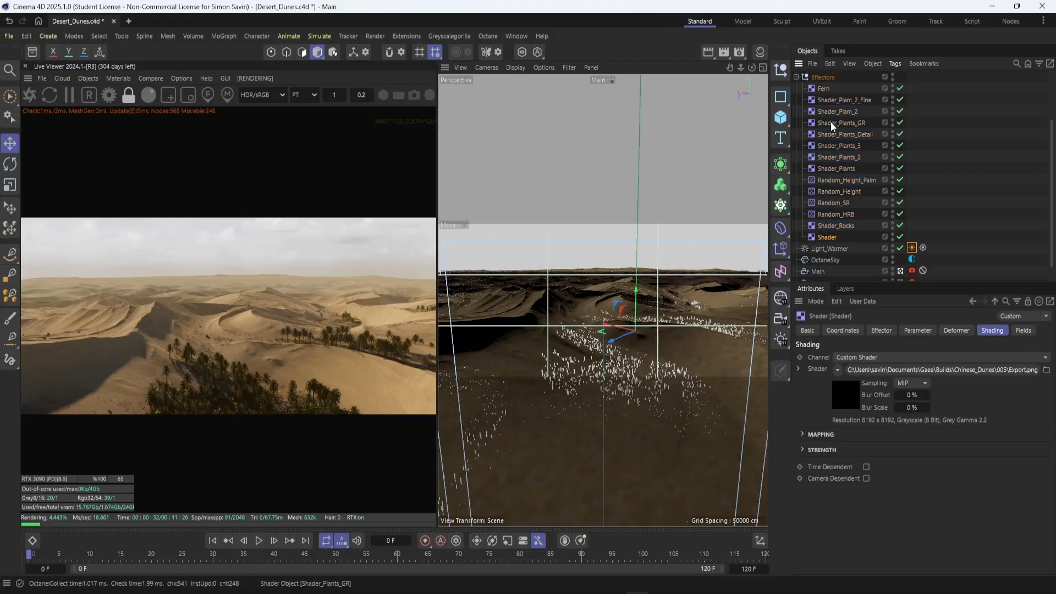
left_click(826, 90, "shift")
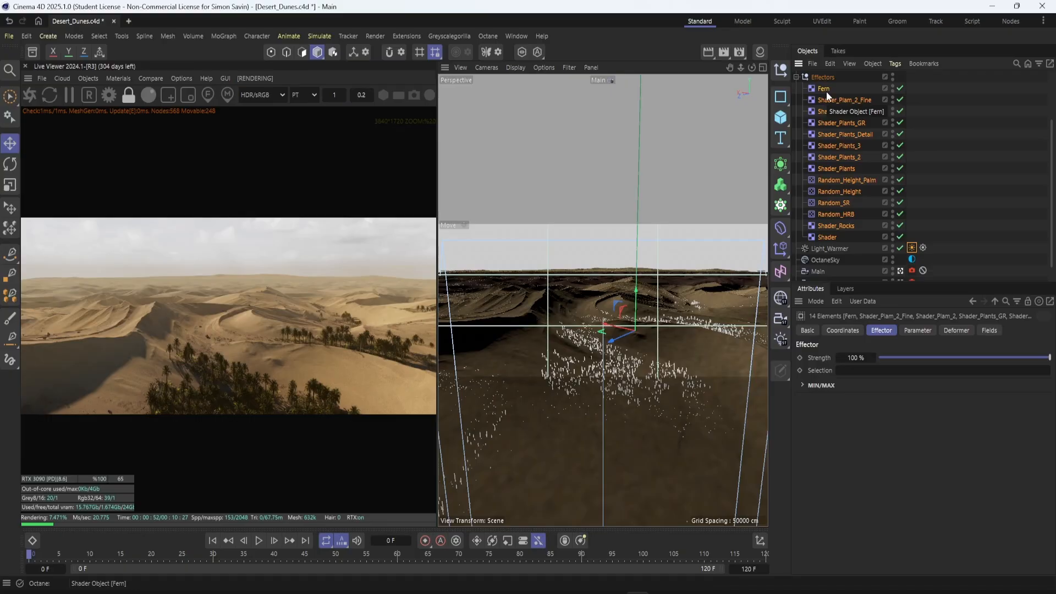
left_click(838, 122)
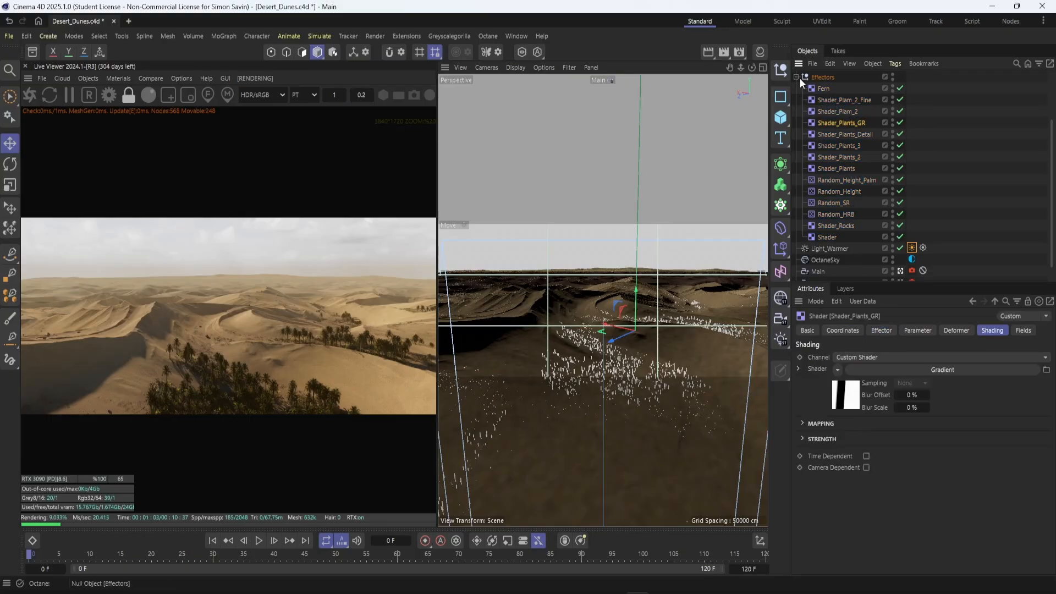
left_click(796, 78)
left_click(816, 134)
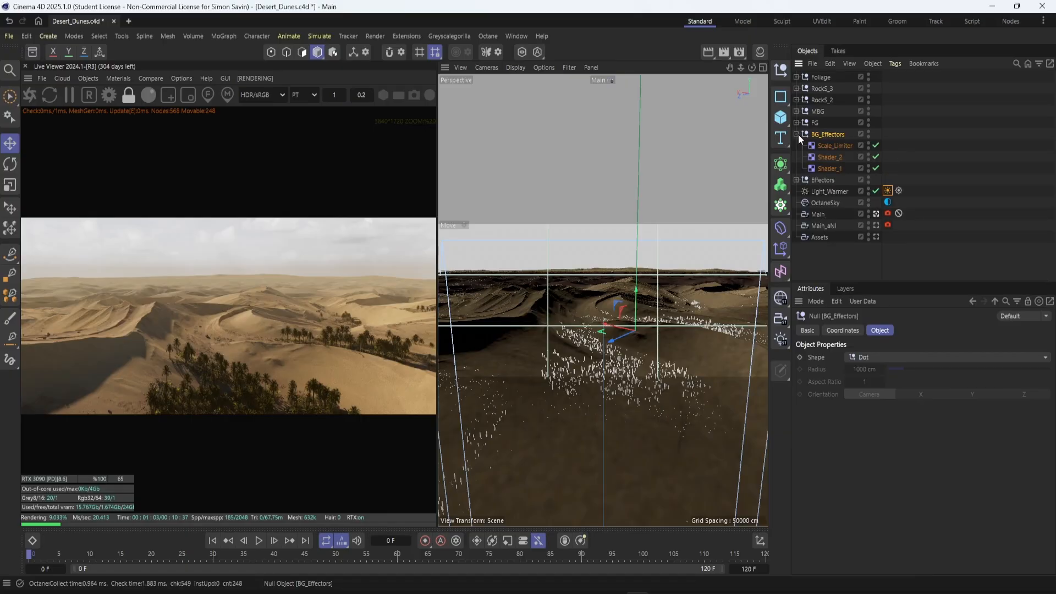
Expand the FG group and disable its plant and rock scatter objects from Plants_Zamia through Boulder.
left_click(796, 122)
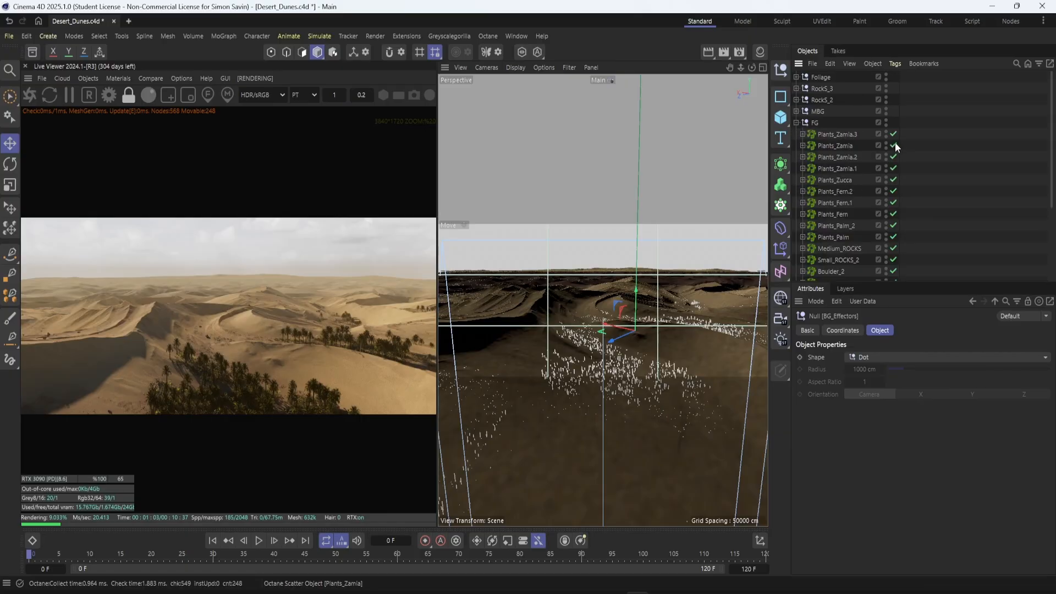
scroll(896, 140, "down", 3)
left_click_drag(893, 78, 892, 218)
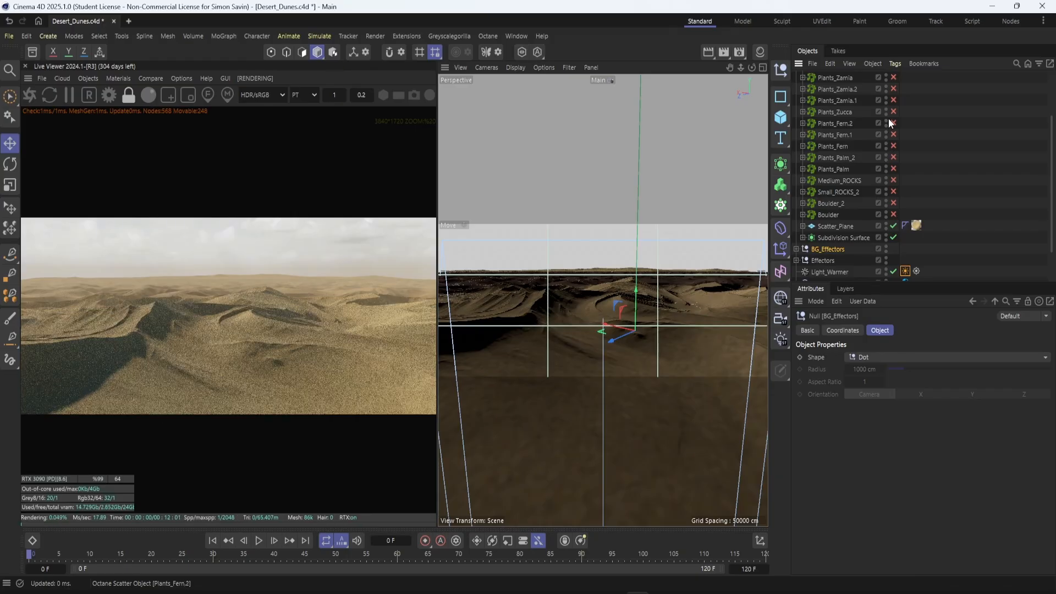
Enable only the Plants_Palm scatter object in the FG group and display its effector list.
left_click(893, 169)
left_click(836, 169)
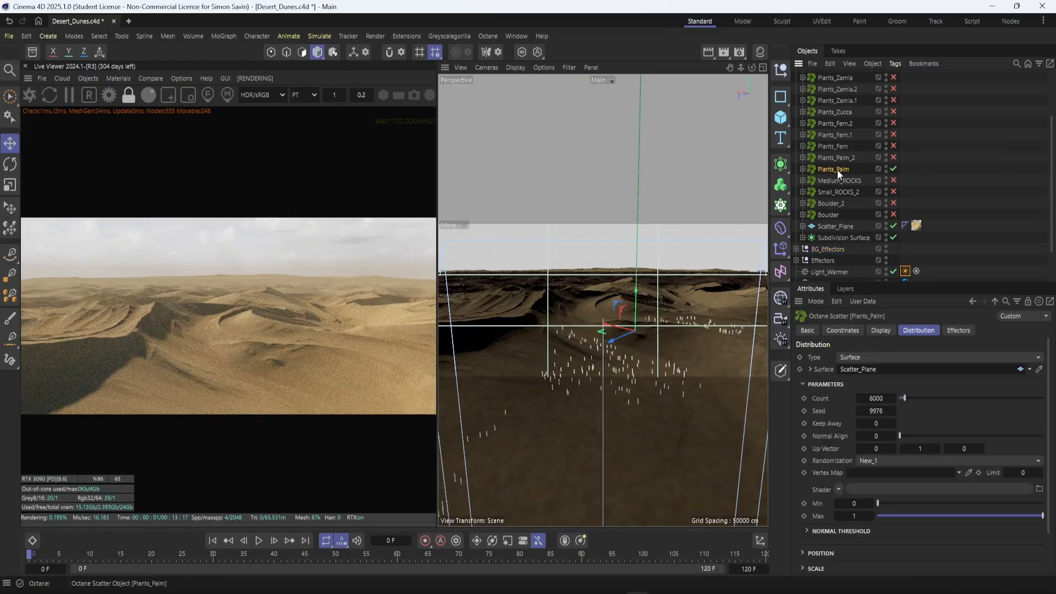
left_click(945, 333)
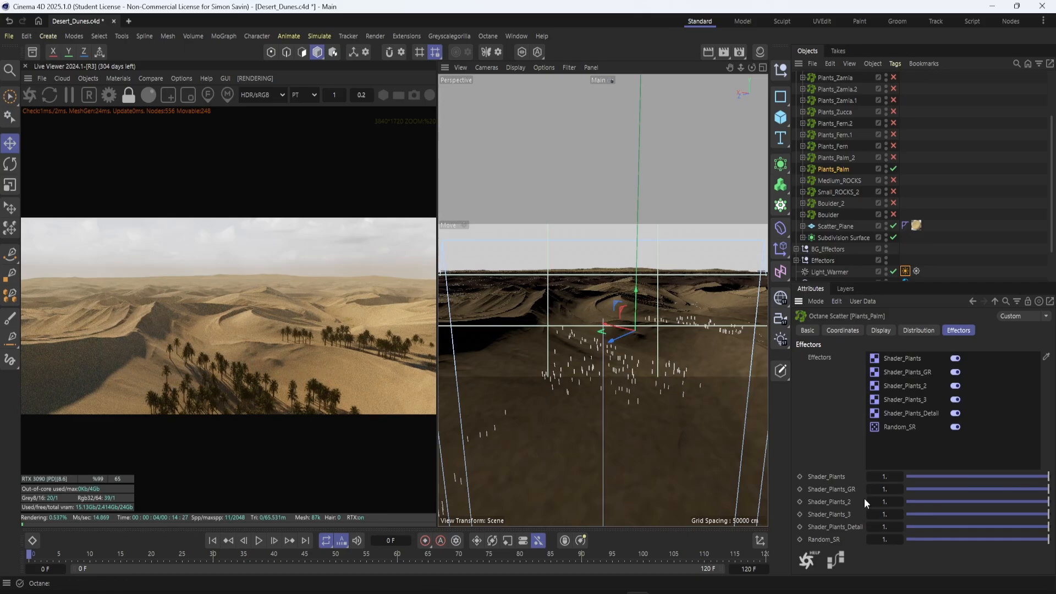
Set the Shader_Plants, Shader_Plants_GR, Shader_Plants_2 and Shader_Plants_3 effector strengths of Plants_Palm to 0.
left_click_drag(1049, 478, 906, 477)
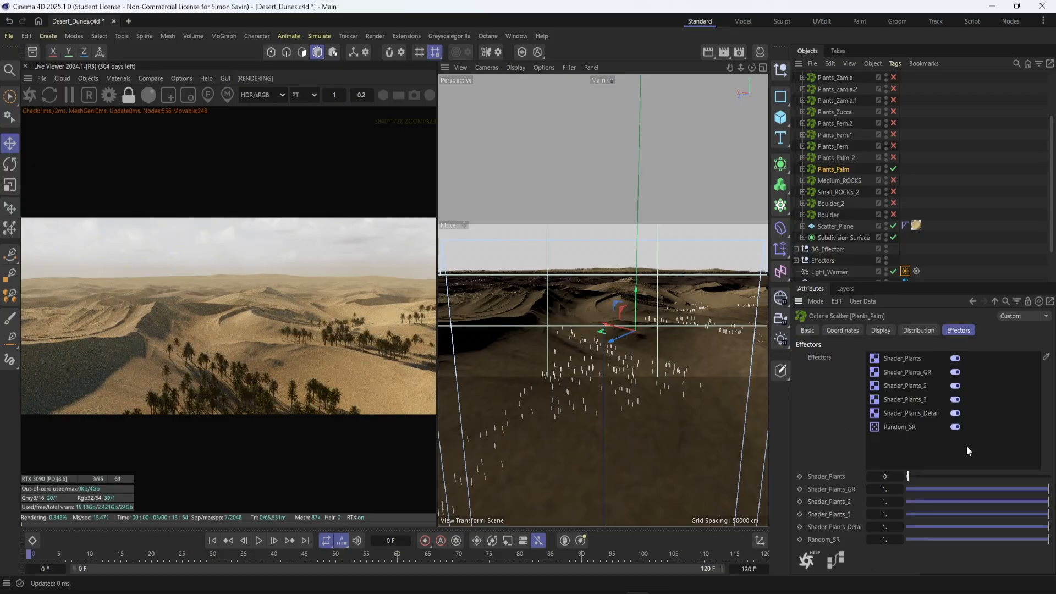
left_click_drag(1044, 491, 908, 489)
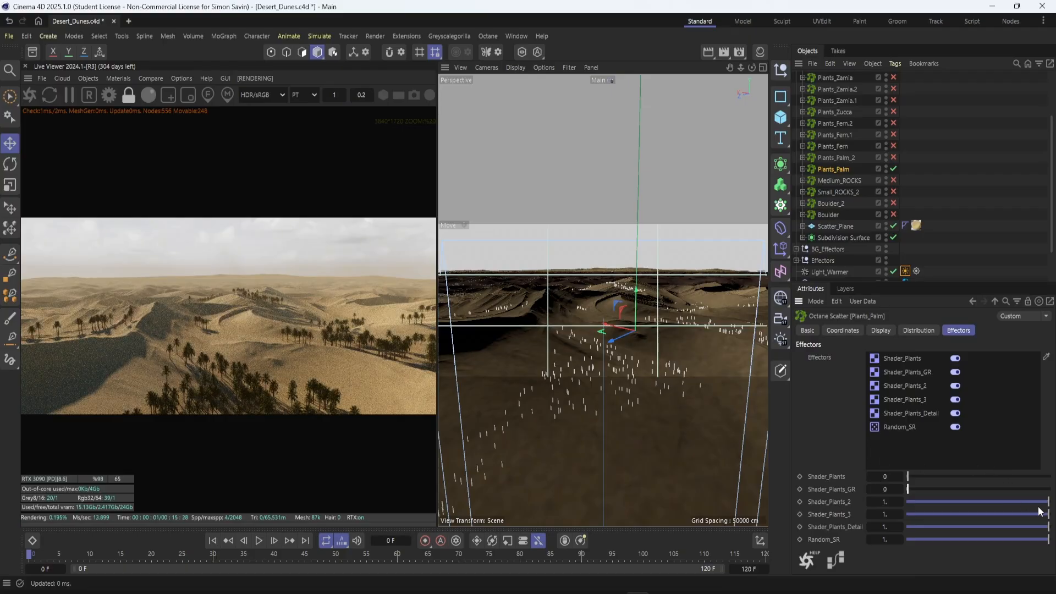
left_click_drag(1047, 502, 907, 509)
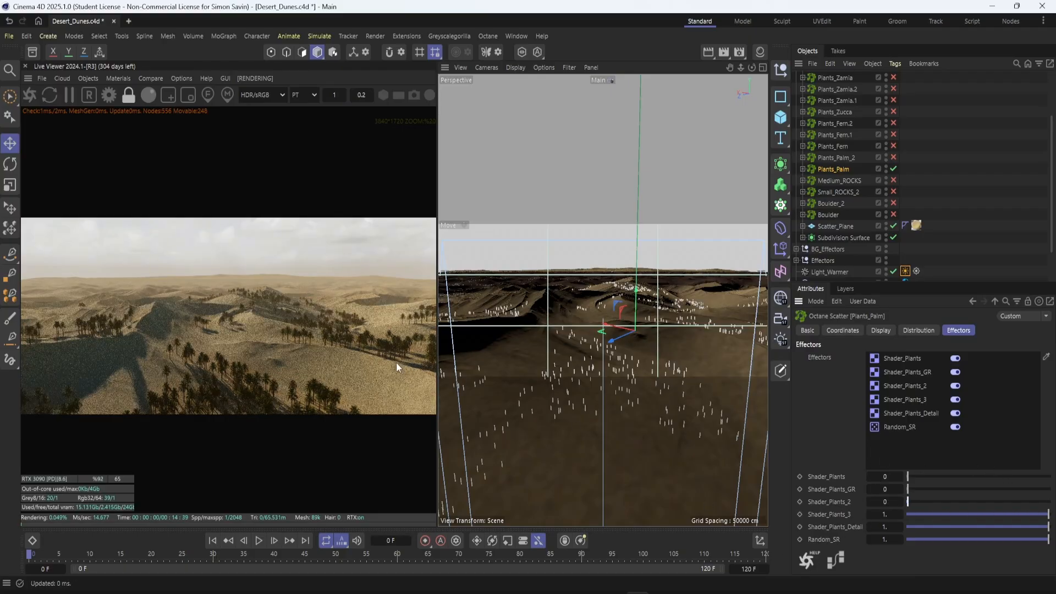
left_click_drag(1047, 514, 907, 514)
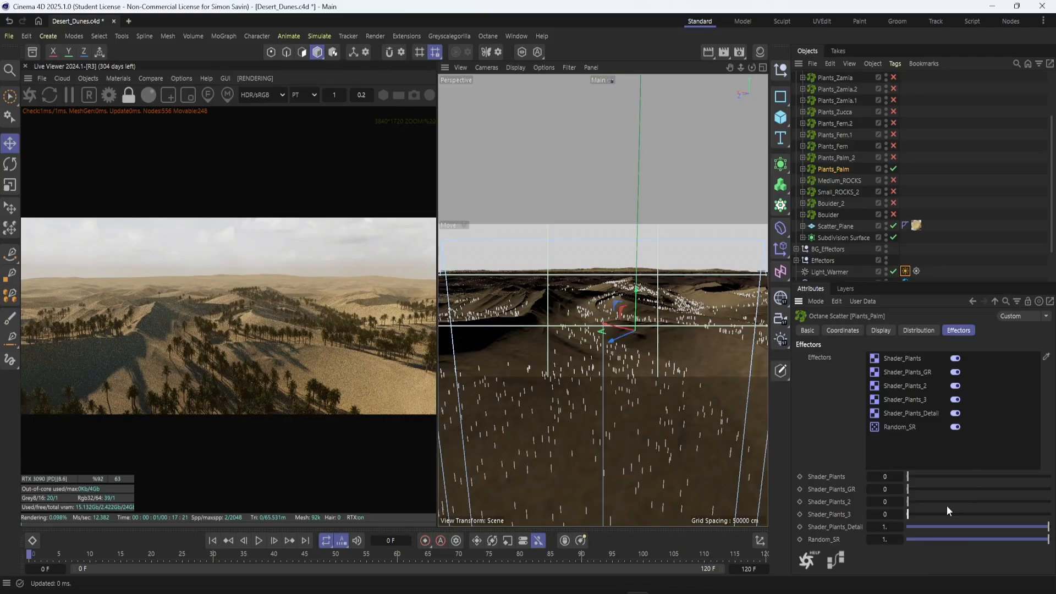
Restore the Shader_Plants_3, Shader_Plants_2, Shader_Plants_GR and Shader_Plants strengths of Plants_Palm to 1.
left_click_drag(915, 517, 1047, 515)
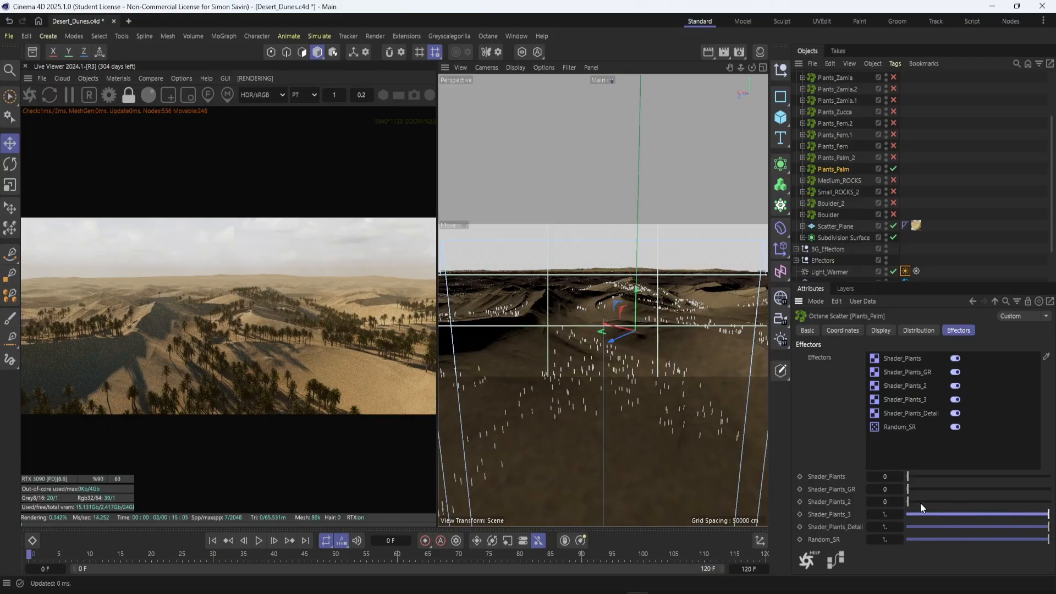
left_click_drag(912, 503, 1047, 501)
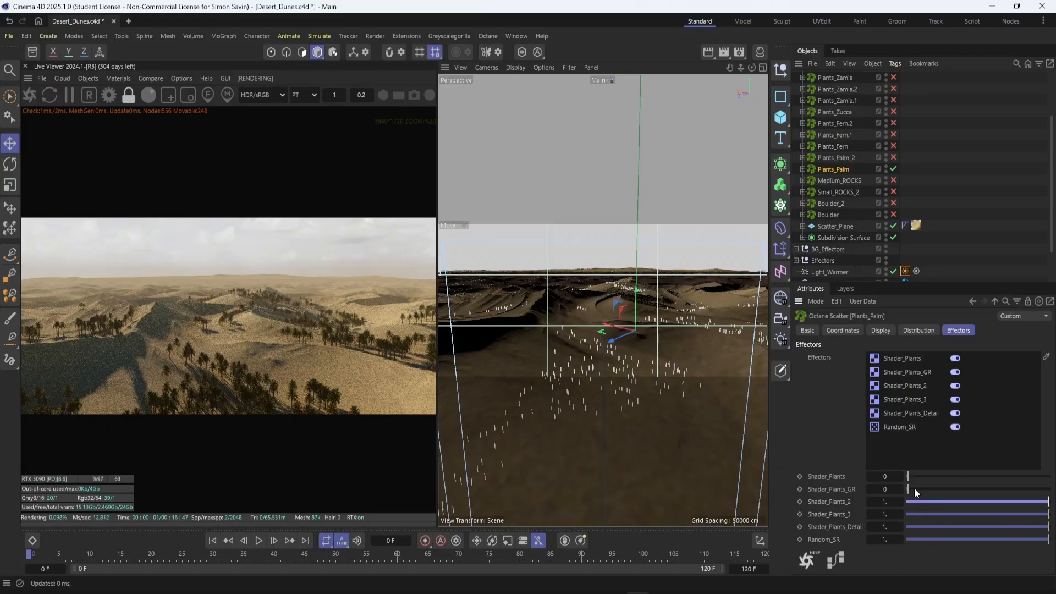
left_click_drag(917, 491, 1049, 477)
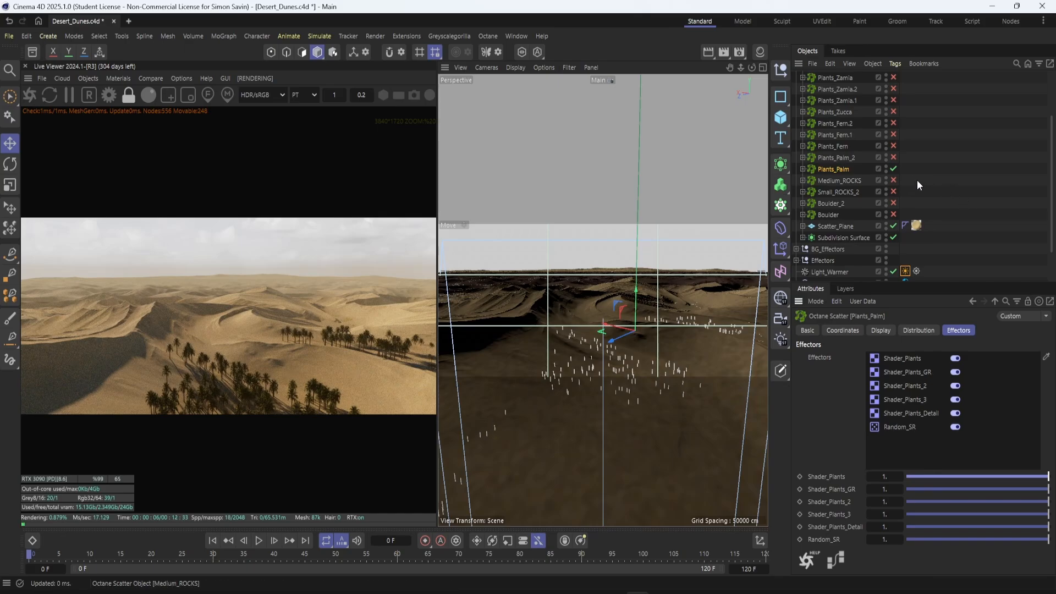
Disable Plants_Palm, enable the Plants_Fern.1 scatter object, and display its effectors.
left_click(893, 169)
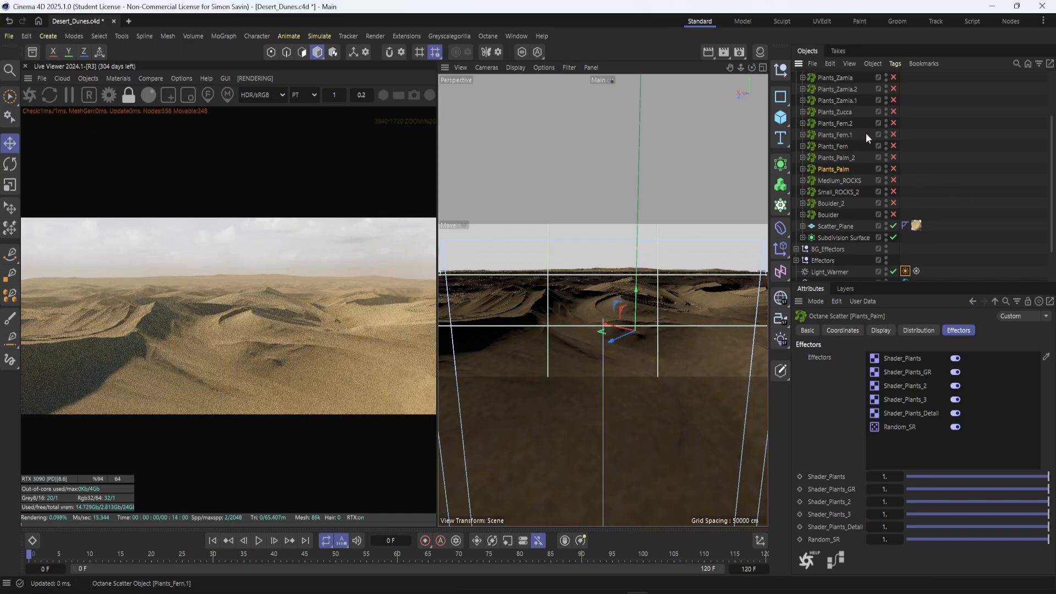
left_click(893, 135)
left_click(844, 136)
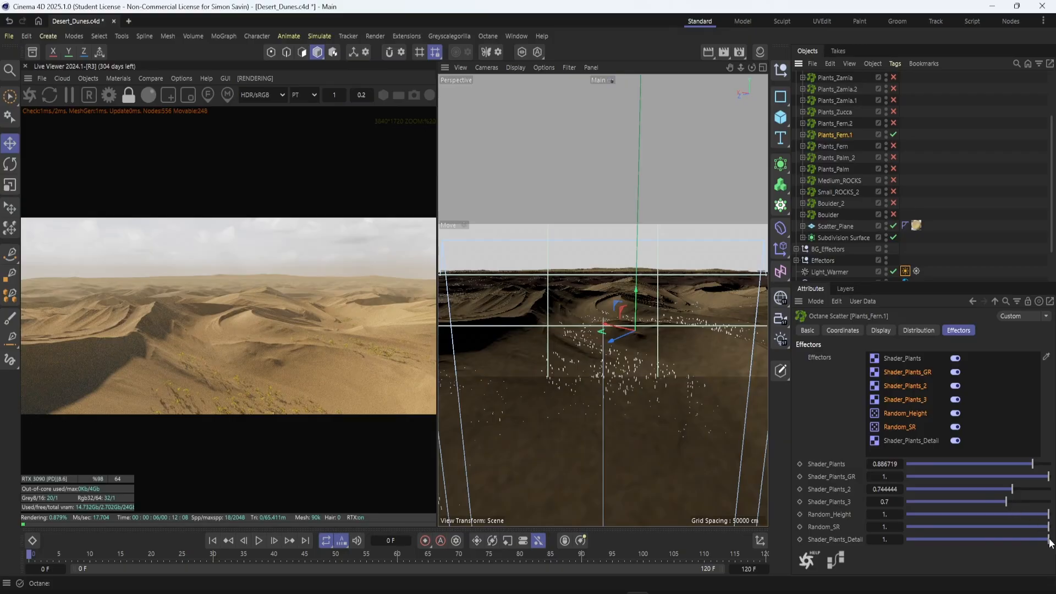
Set all effector strengths of Plants_Fern.1 except Shader_Plants_GR to 0, working from Shader_Plants_Detail up to Shader_Plants.
left_click_drag(1049, 542, 870, 537)
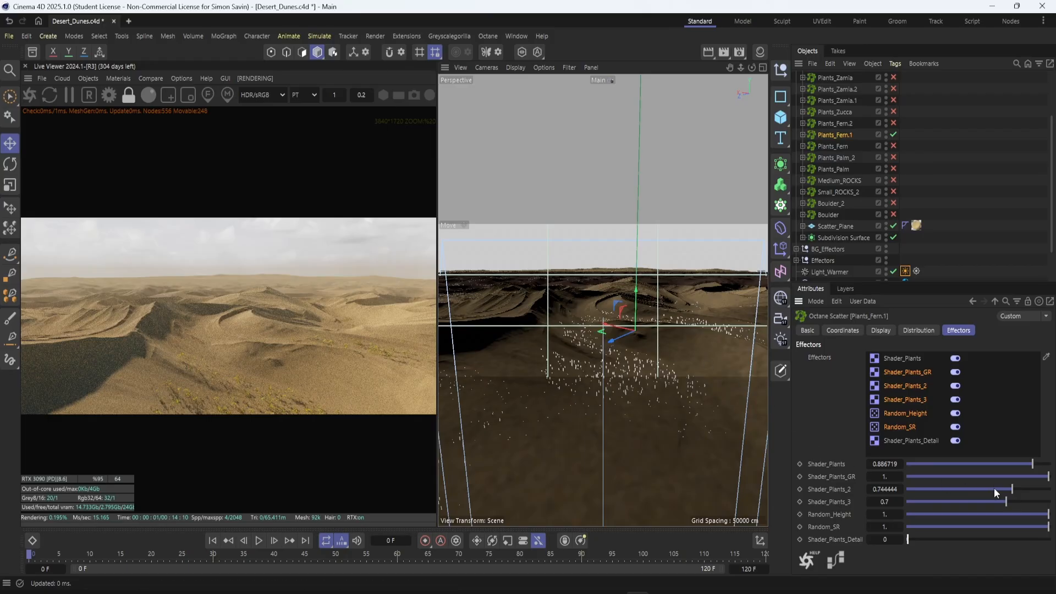
left_click_drag(1047, 526, 878, 515)
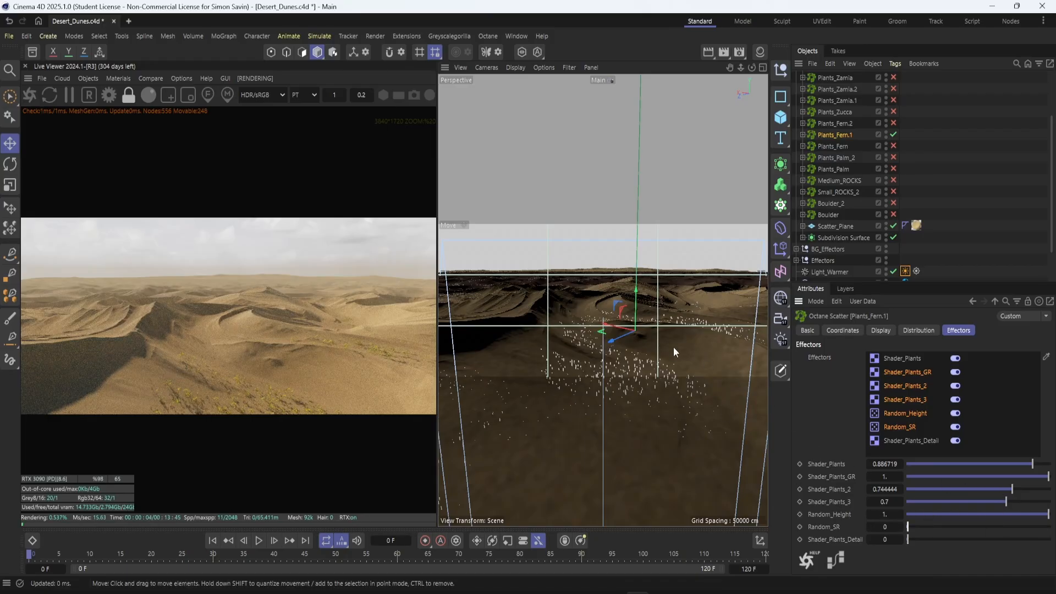
left_click_drag(1047, 515, 908, 515)
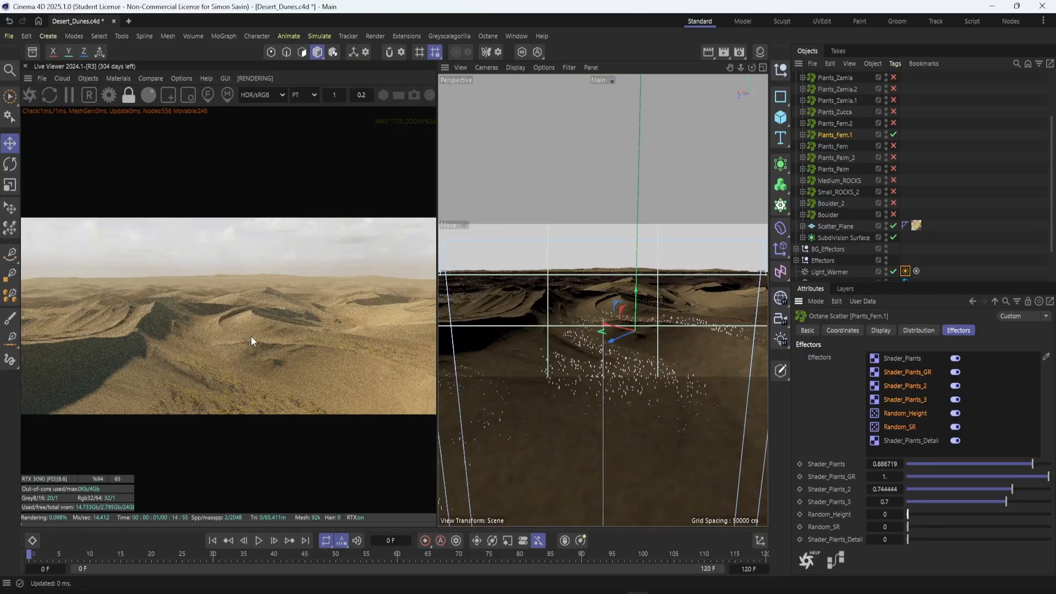
left_click_drag(1005, 503, 899, 501)
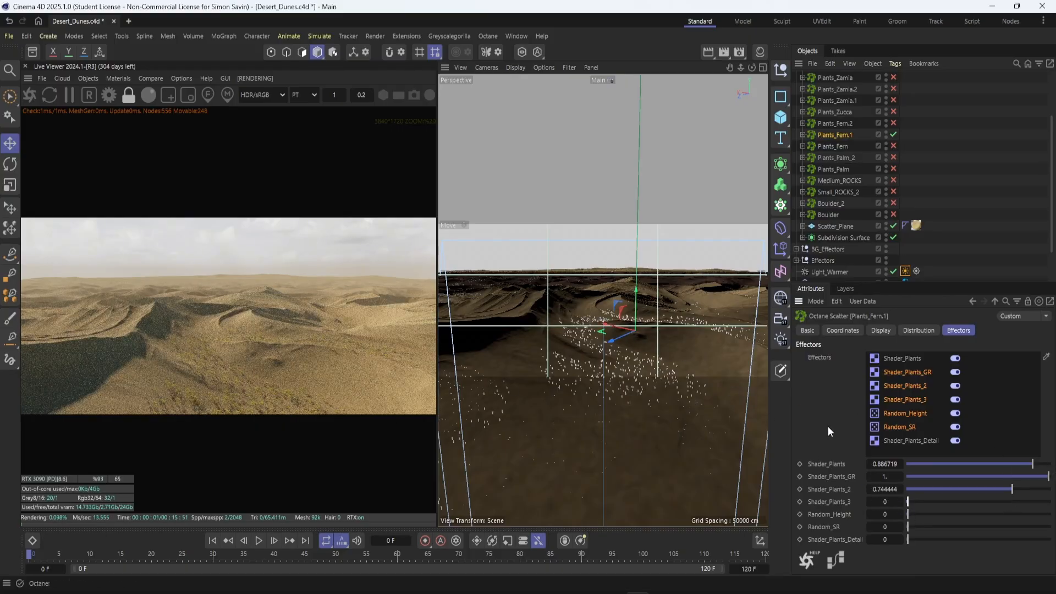
left_click_drag(1011, 487, 899, 487)
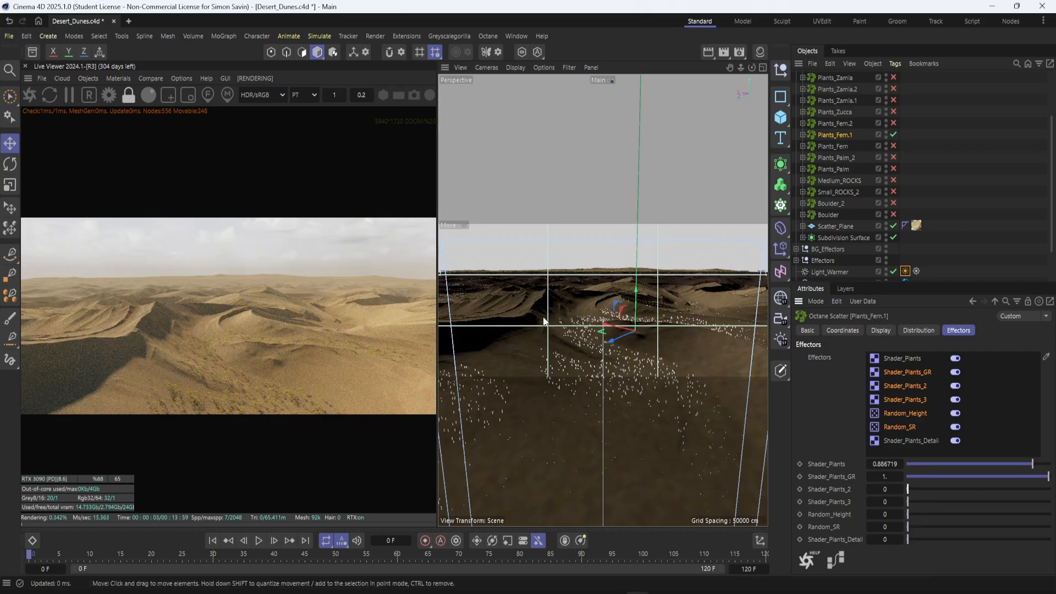
left_click_drag(1032, 464, 907, 464)
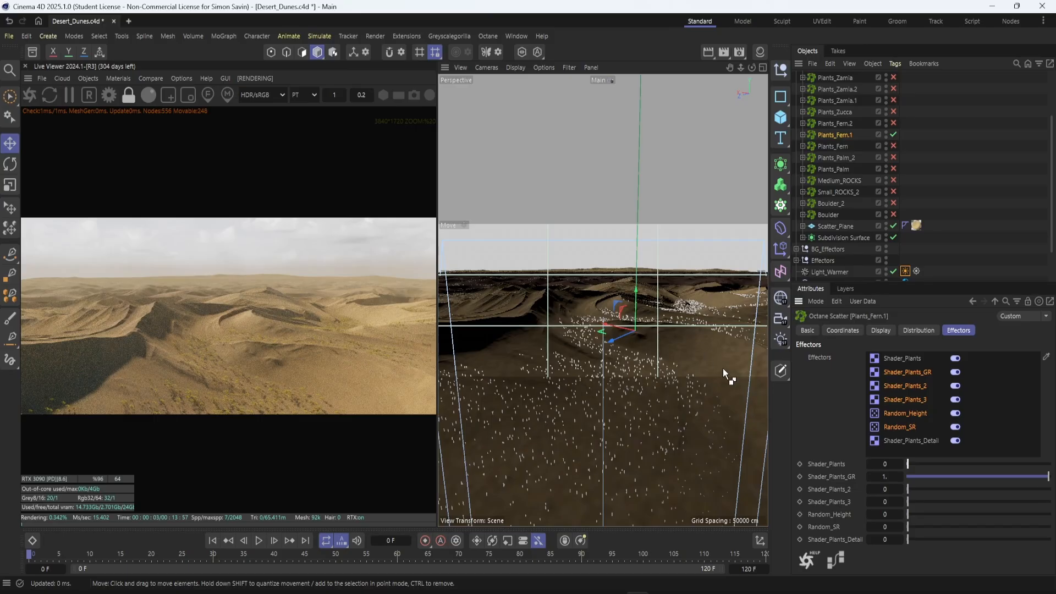
Undo the effector strength changes on Plants_Fern.1 and re-enable the FG scatter objects from Boulder up to Plants_Zamia.
key("ctrl+z")
key("ctrl+z")
key("ctrl+z")
key("ctrl+z")
key("ctrl+z")
key("ctrl+z")
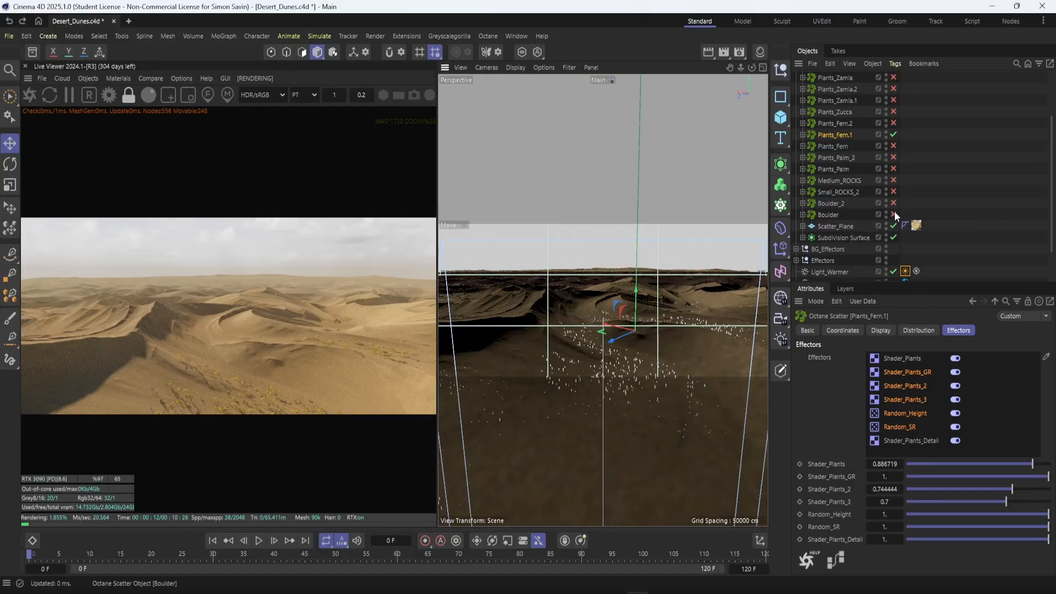
left_click_drag(893, 214, 896, 71)
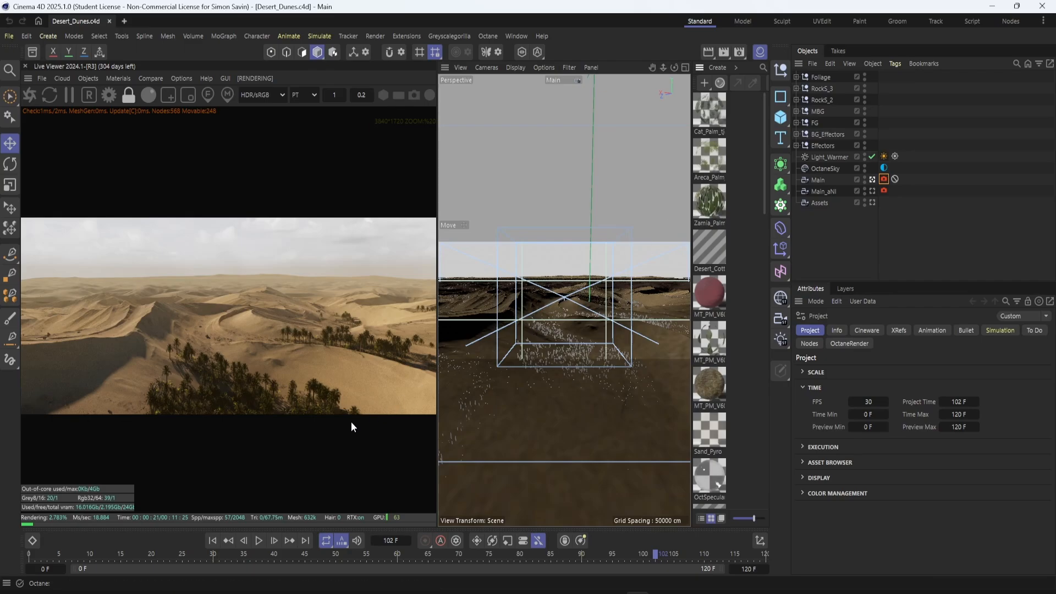
Disable the FG scatter objects from Plants_Zamia.3 down to Boulder and collapse the group.
left_click(796, 134)
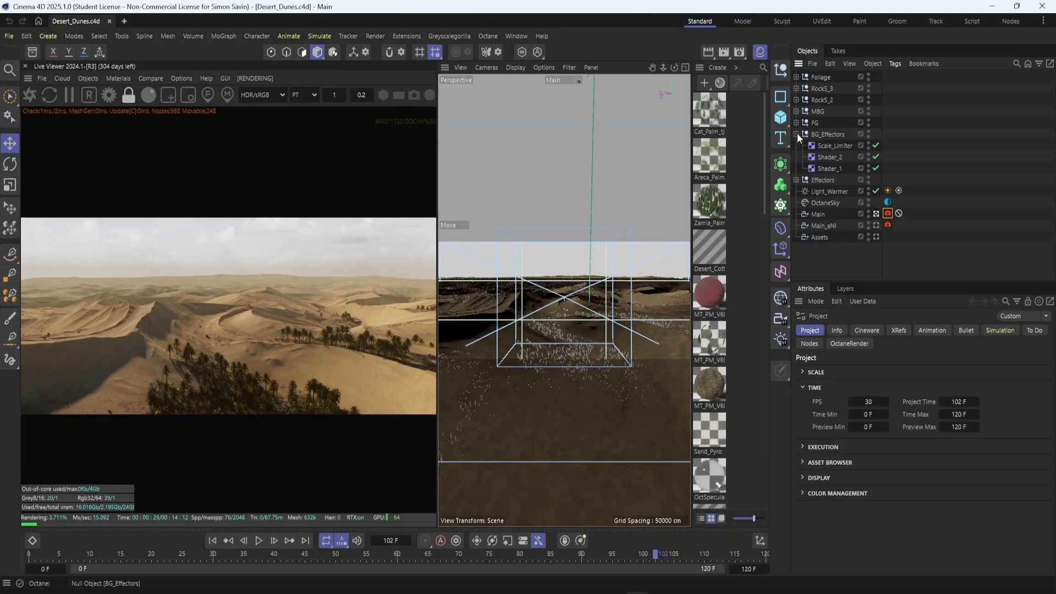
left_click(796, 134)
left_click(796, 122)
left_click_drag(893, 134, 894, 281)
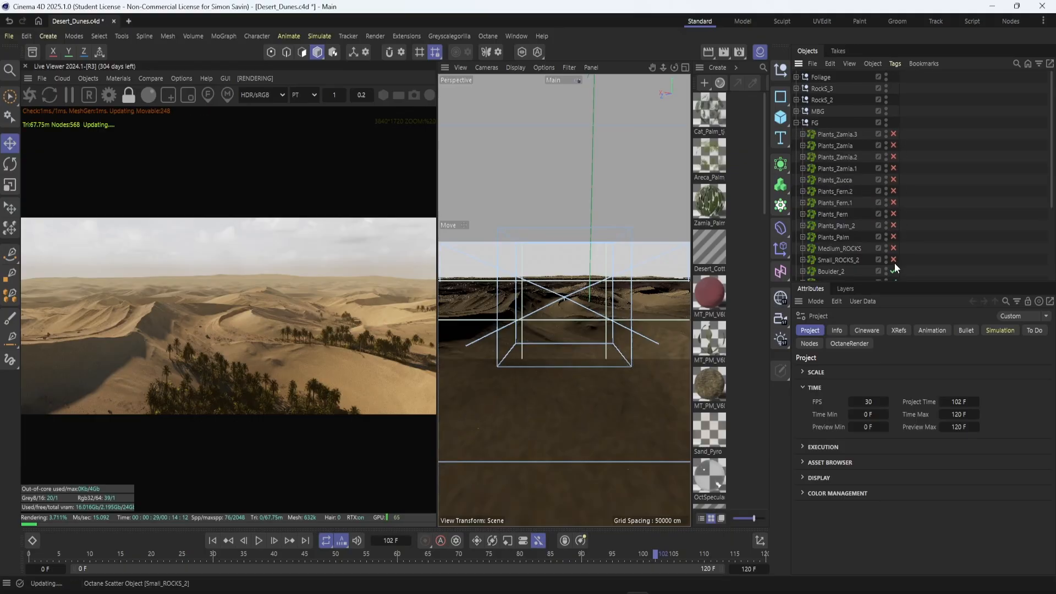
scroll(847, 264, "down", 3)
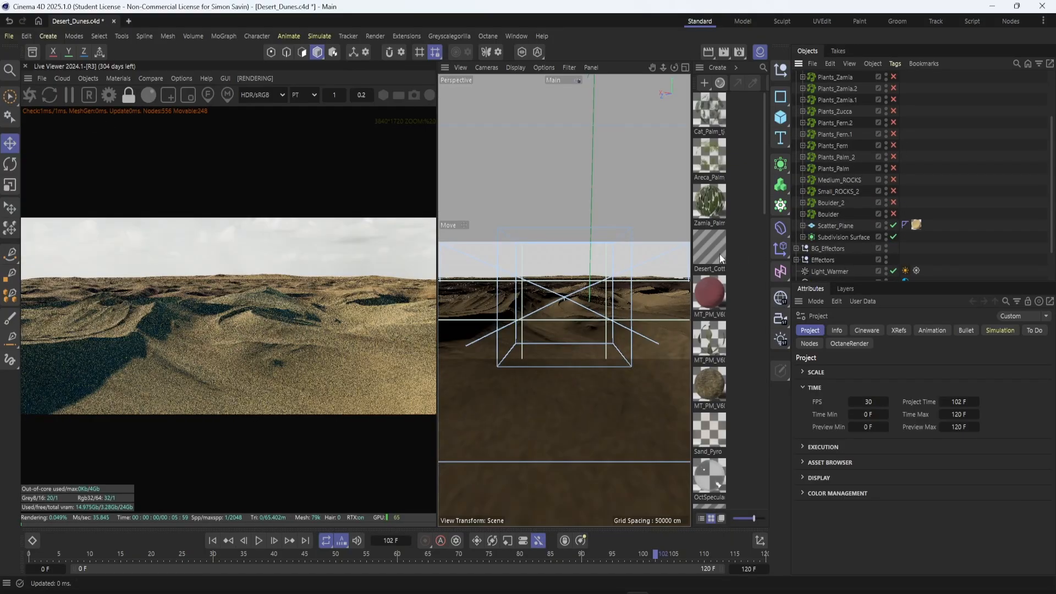
scroll(867, 189, "up", 3)
left_click(796, 124)
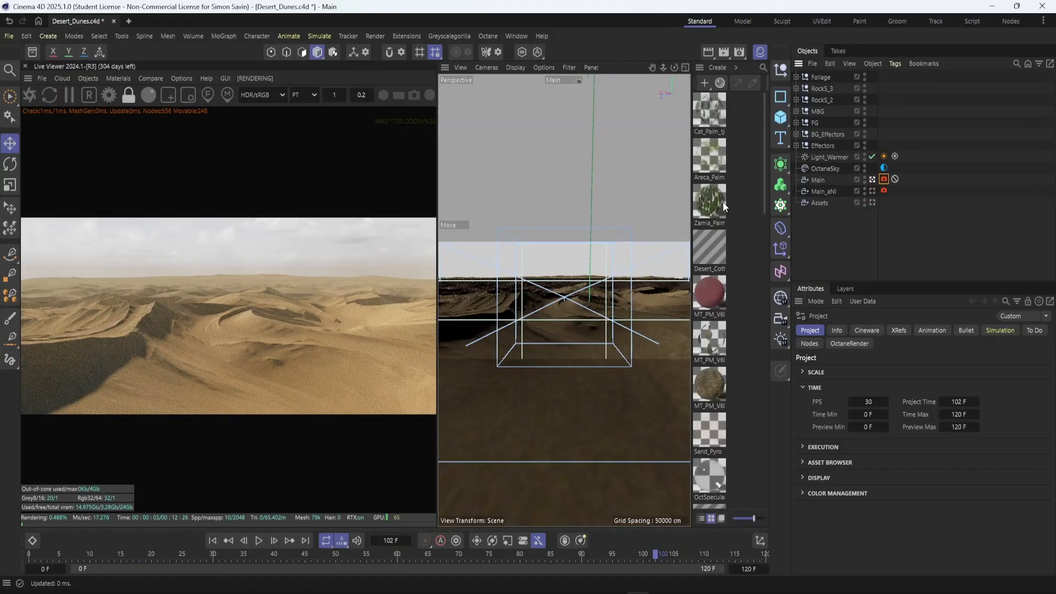
Select the Sand_FG material and open its node graph in the Octane Node Editor.
scroll(723, 203, "down", 5)
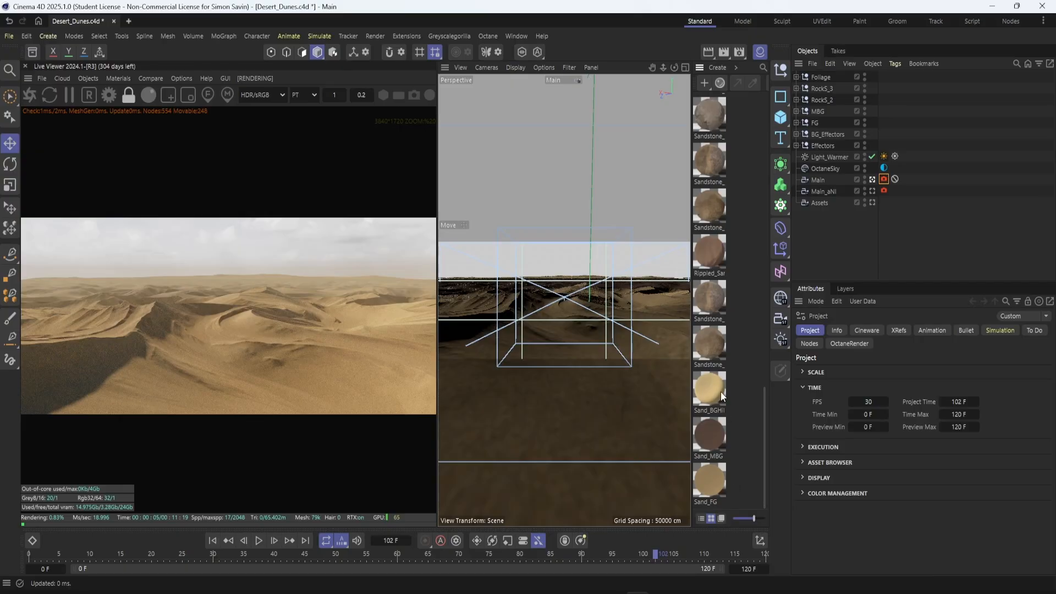
double_click(712, 480)
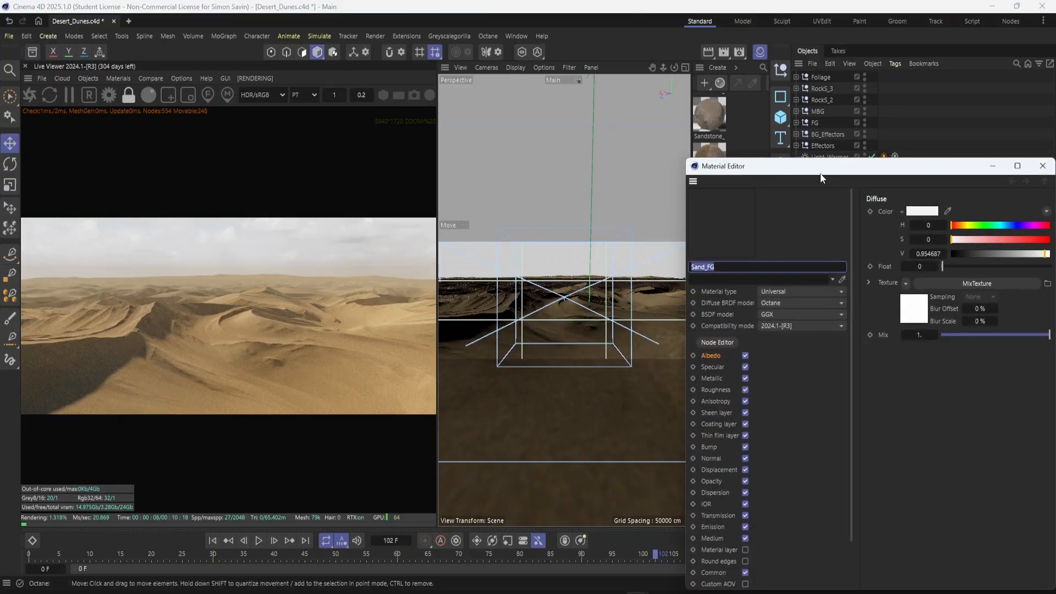
left_click_drag(820, 172, 501, 102)
left_click(725, 100)
left_click(118, 78)
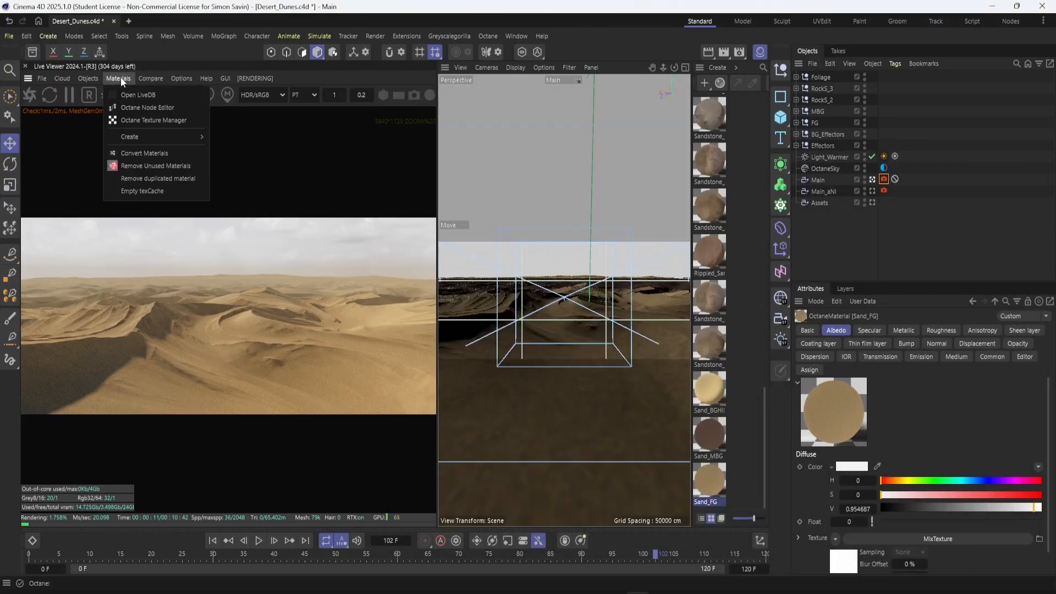
left_click(137, 108)
left_click_drag(505, 239, 651, 150)
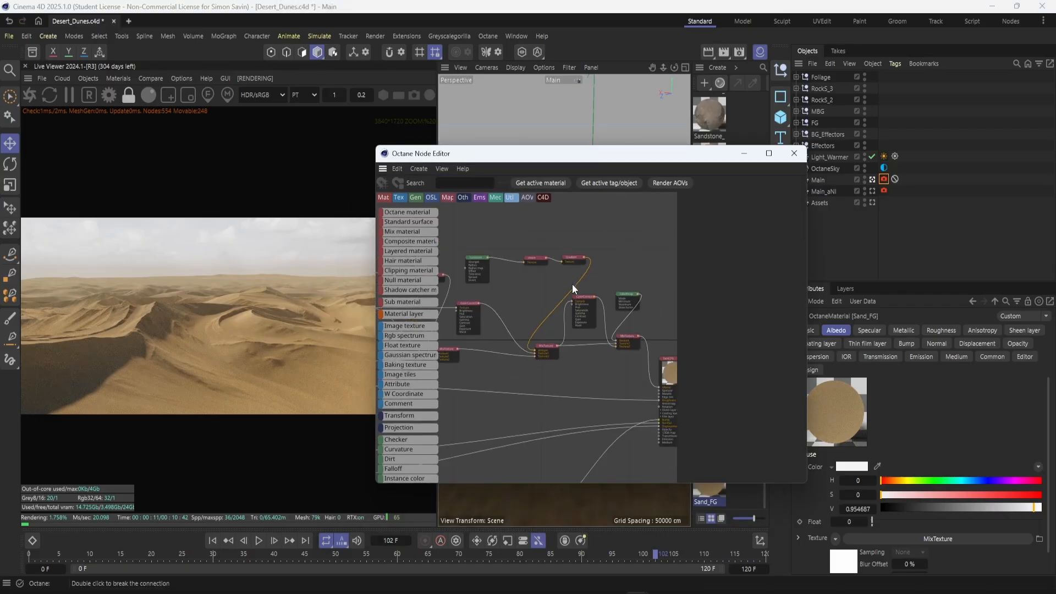
Inspect the Multiply node and the ColorCorrection node it feeds in the Sand_FG graph.
middle_click_drag(570, 278, 626, 250)
scroll(626, 250, "down", 5)
scroll(589, 287, "up", 3)
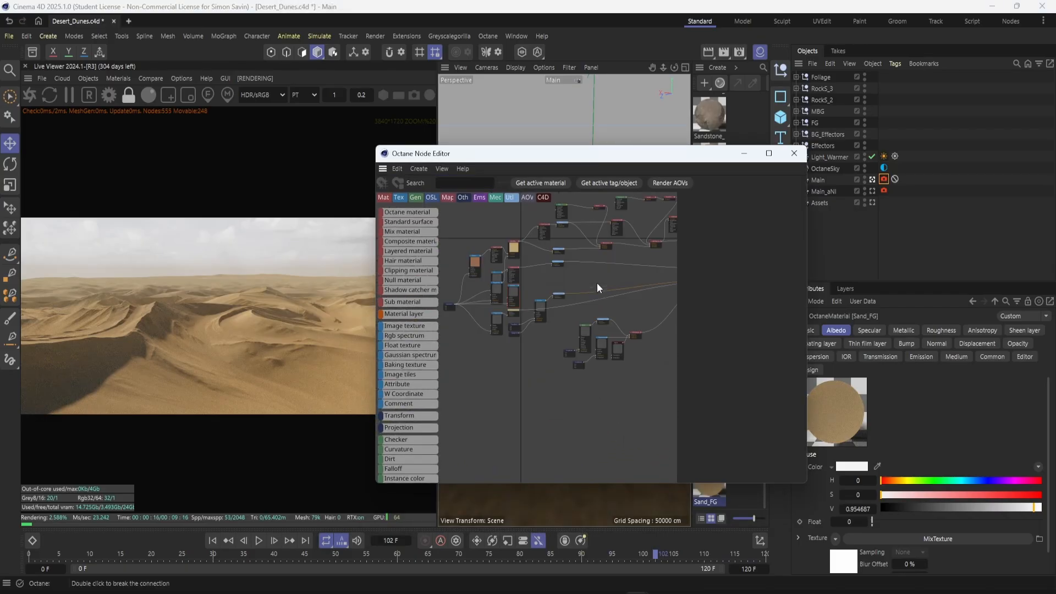
scroll(594, 275, "up", 5)
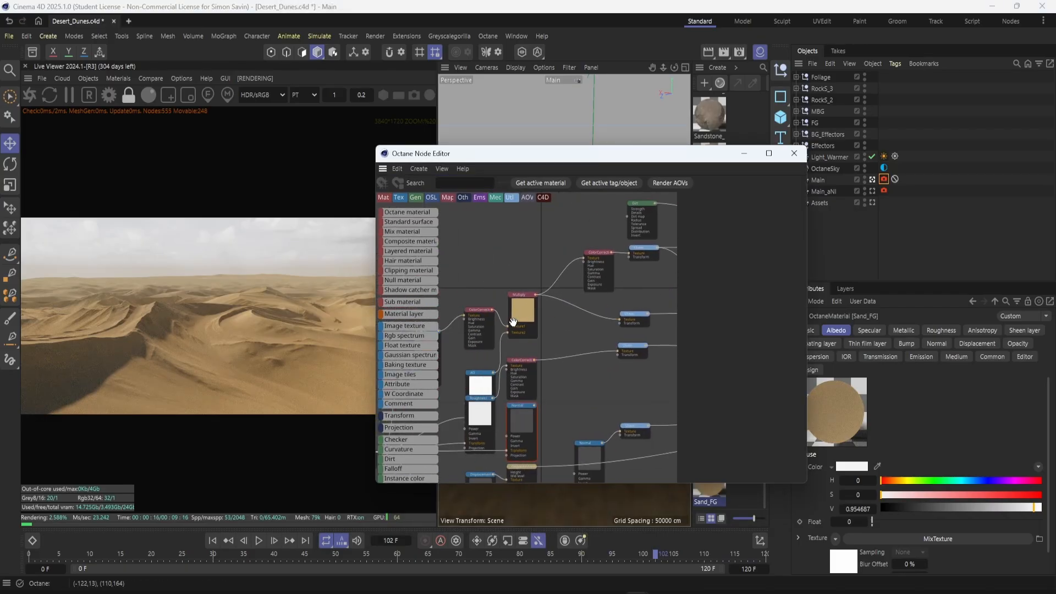
left_click(512, 314)
scroll(552, 287, "up", 2)
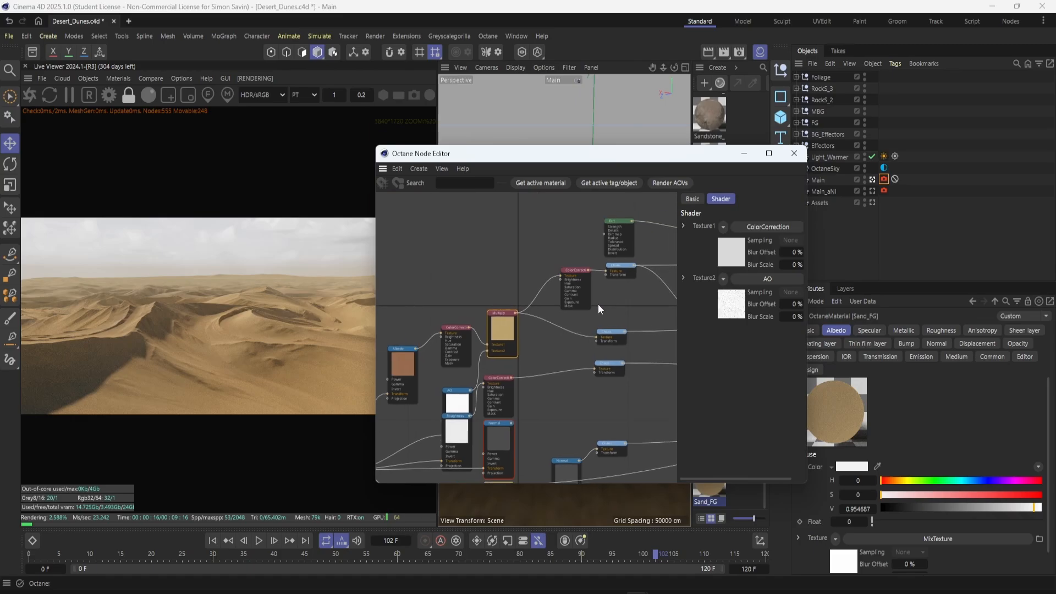
left_click_drag(537, 273, 523, 271)
middle_click_drag(555, 300, 383, 294)
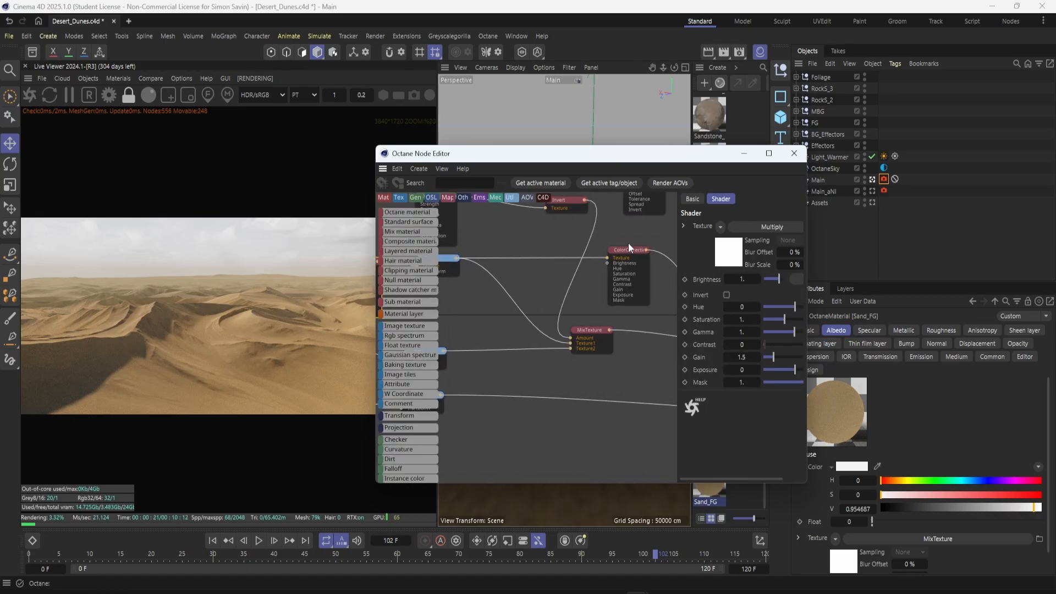
Examine the Dirt and Curvature nodes that drive the texture mixing in the Sand_FG graph.
middle_click_drag(664, 283, 471, 298)
scroll(549, 302, "down", 1)
middle_click_drag(535, 312, 569, 309)
scroll(504, 312, "down", 1)
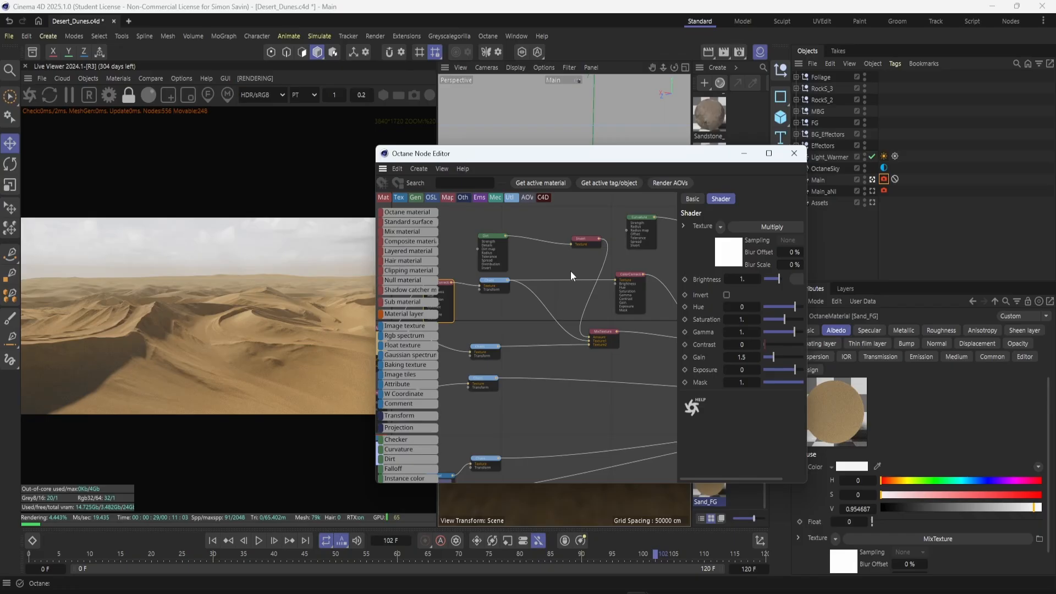
left_click(485, 236)
left_click(639, 214)
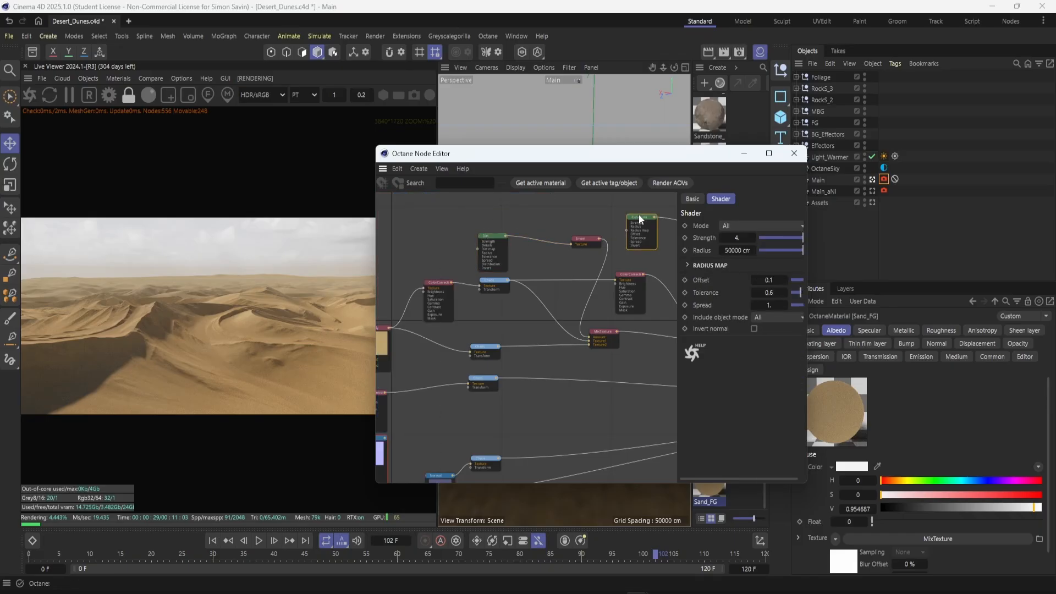
middle_click_drag(639, 216, 559, 251)
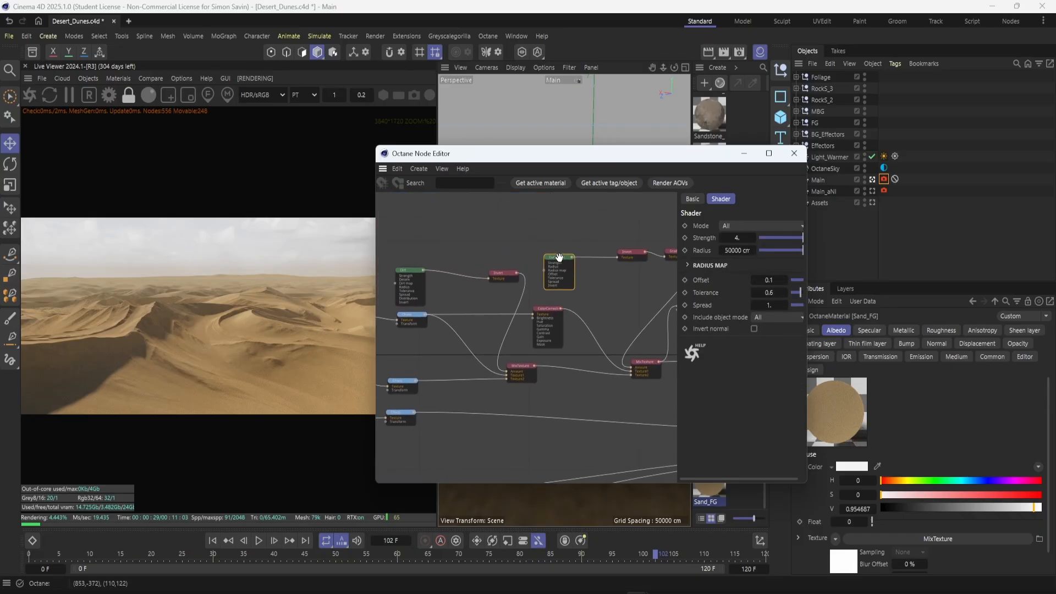
middle_click_drag(627, 290, 447, 211)
Minimize the node graph and examine the sand color variation on the foreground dunes in the Live Viewer render.
left_click(754, 150)
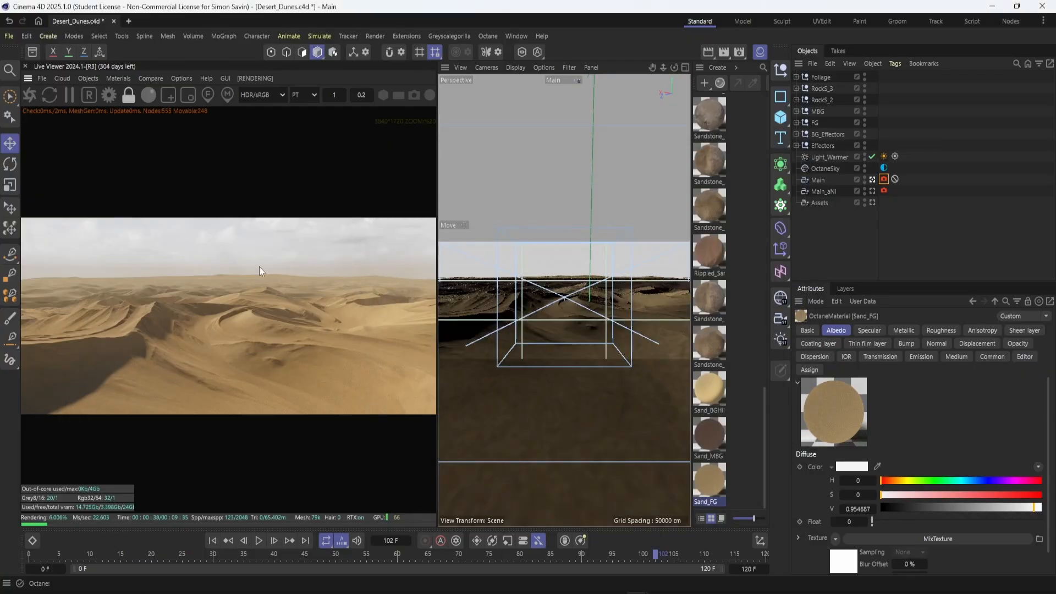
scroll(242, 338, "up", 3)
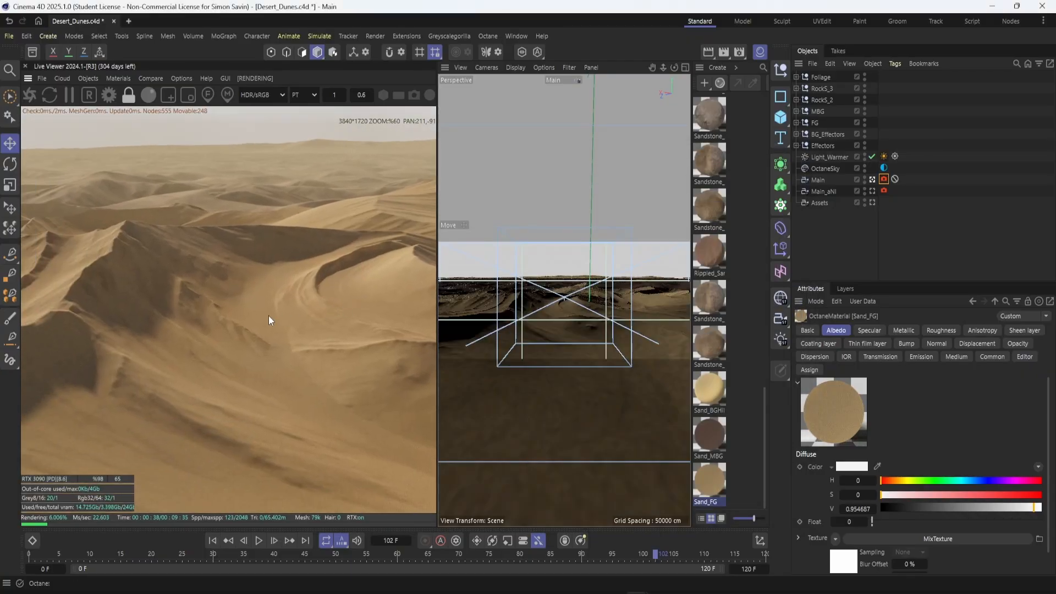
middle_click_drag(318, 292, 189, 313)
scroll(189, 313, "up", 2)
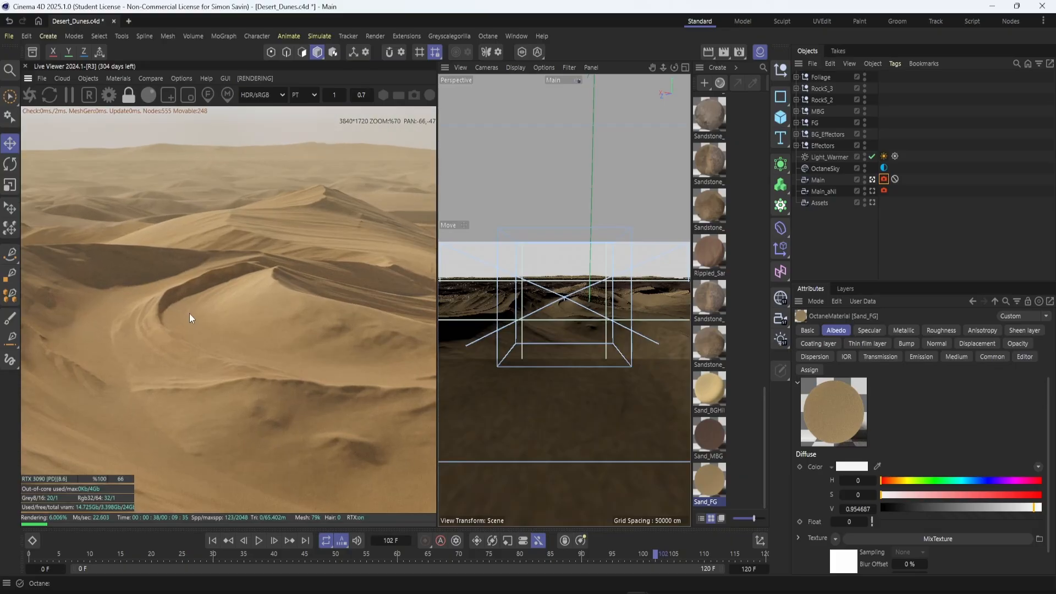
middle_click_drag(257, 292, 210, 302)
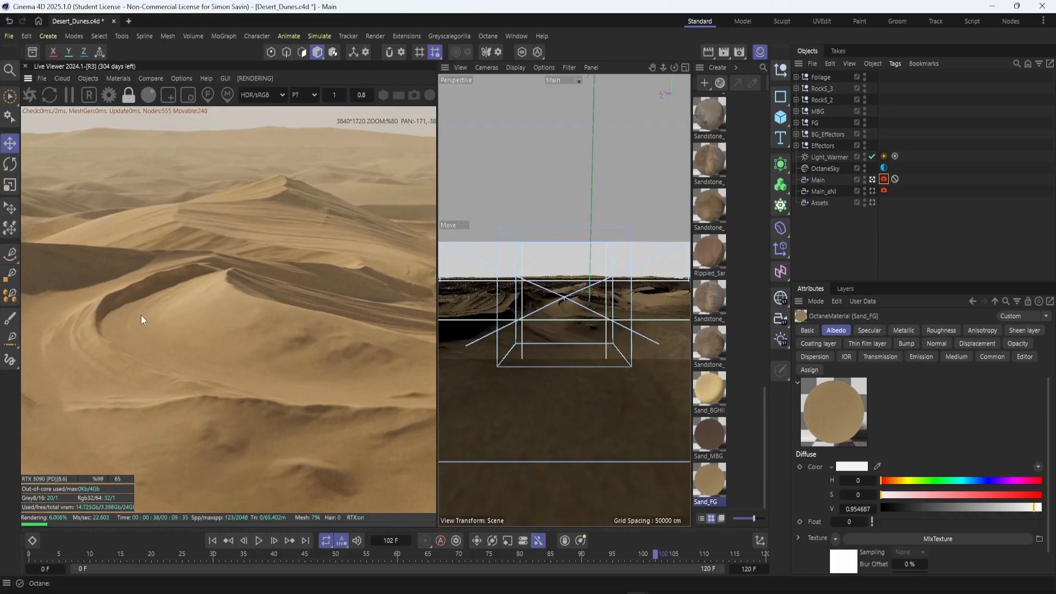
middle_click_drag(122, 341, 341, 327)
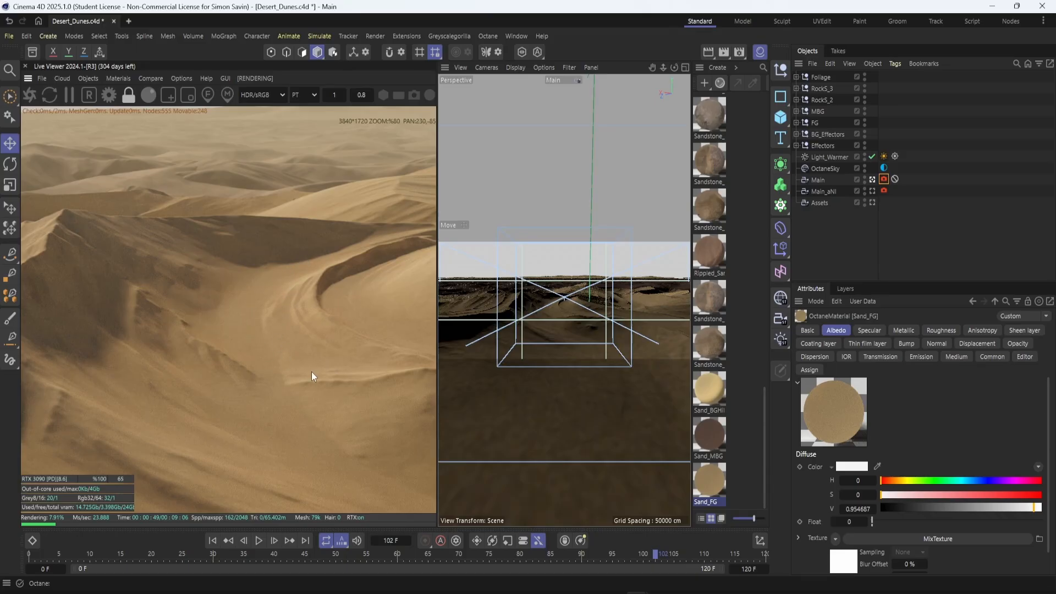
scroll(295, 301, "down", 5)
scroll(217, 339, "down", 2)
scroll(218, 338, "up", 2)
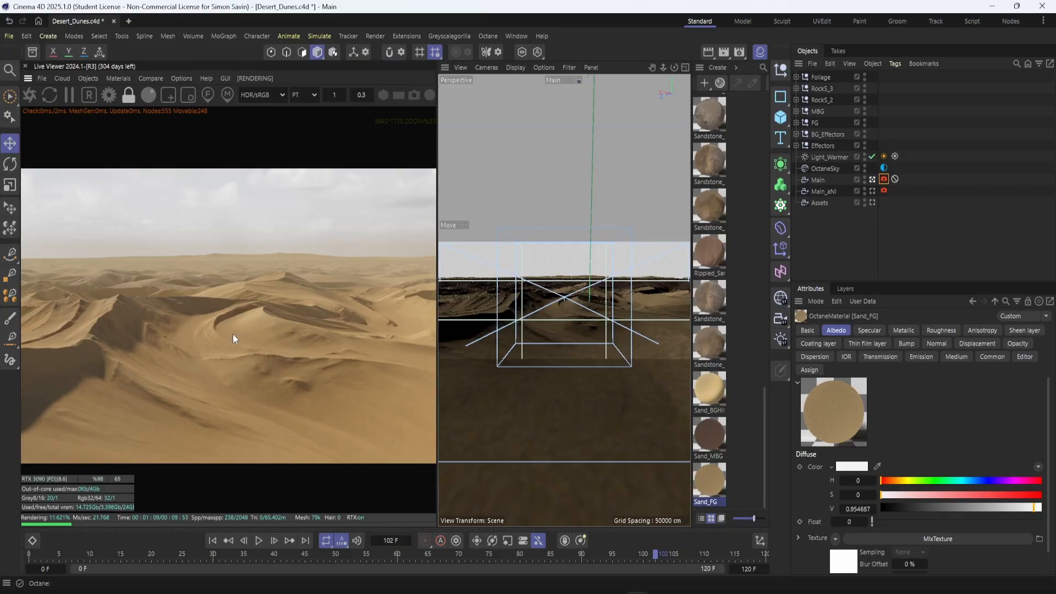
Return to the Sand_FG node graph and review its chain of mask, color correction and MixTexture nodes.
key("alt+Tab")
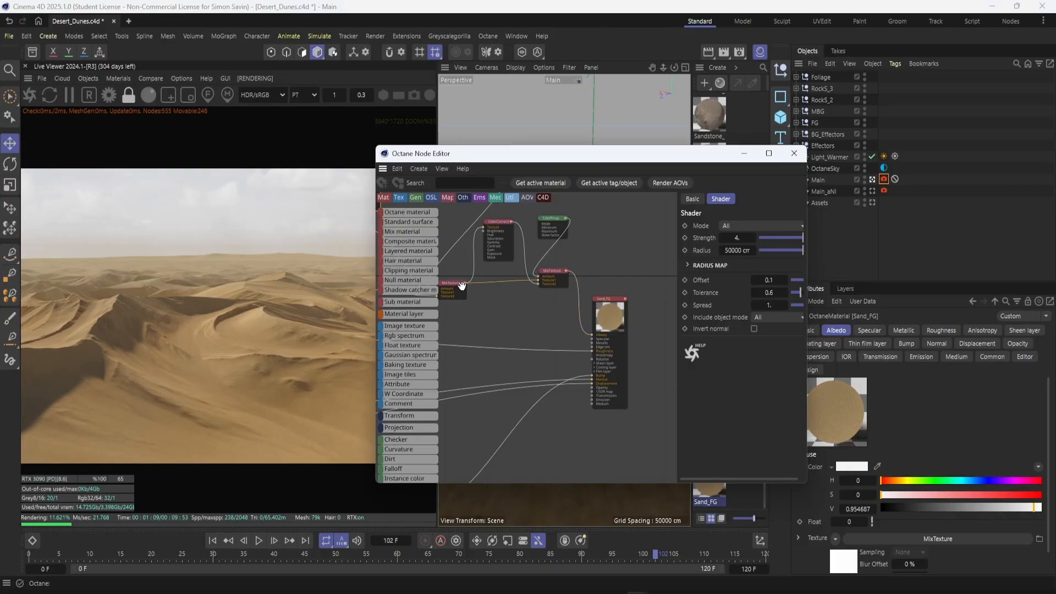
middle_click_drag(534, 320, 655, 356)
scroll(614, 336, "down", 2)
middle_click_drag(563, 296, 534, 302)
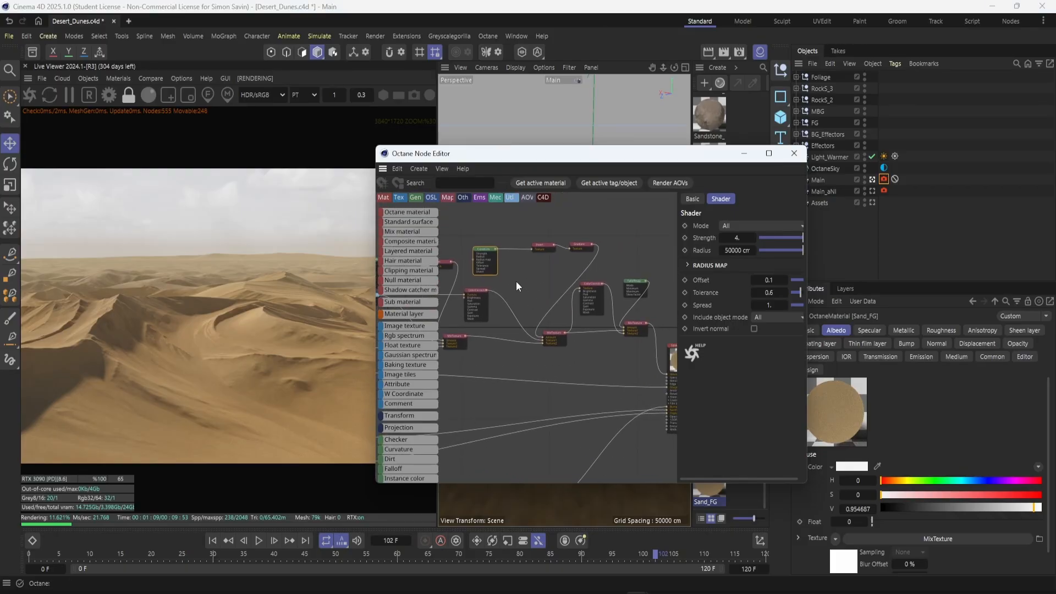
scroll(516, 281, "down", 4)
middle_click_drag(516, 331, 587, 316)
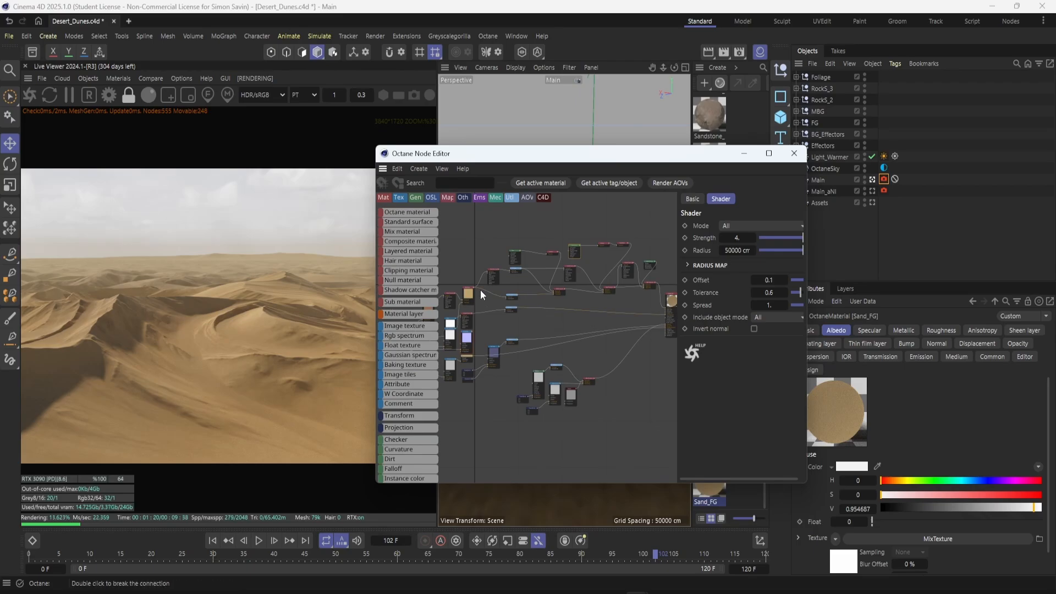
scroll(535, 281, "up", 3)
middle_click_drag(547, 268, 461, 256)
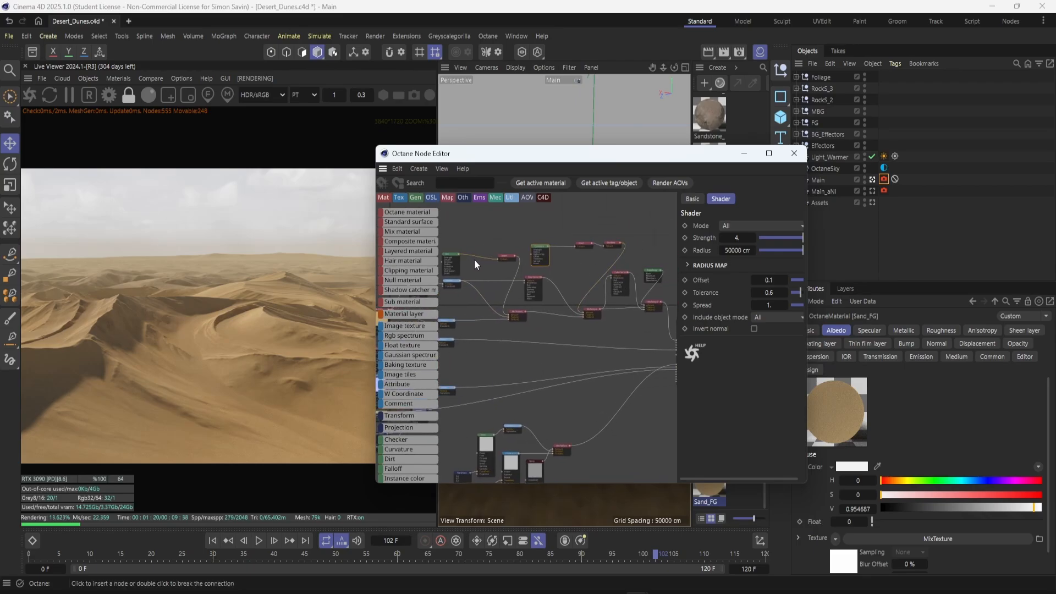
Connect the Dirt node's output directly to the Albedo input of Sand_FG and position the enlarged node editor beside the render.
left_click_drag(461, 257, 676, 341)
middle_click_drag(475, 273, 518, 233)
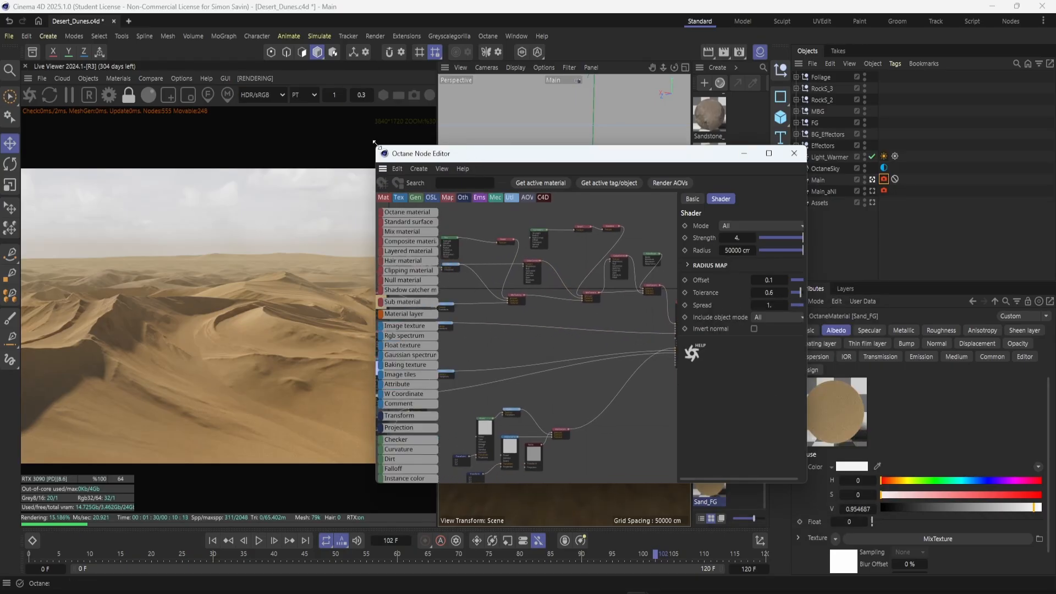
left_click_drag(374, 143, 281, 110)
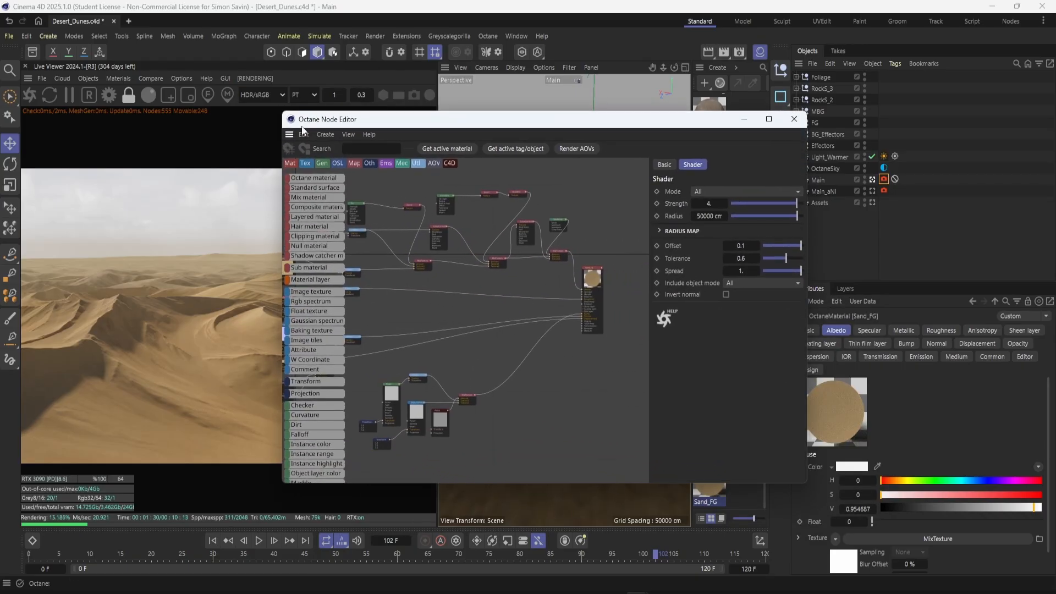
left_click(366, 202)
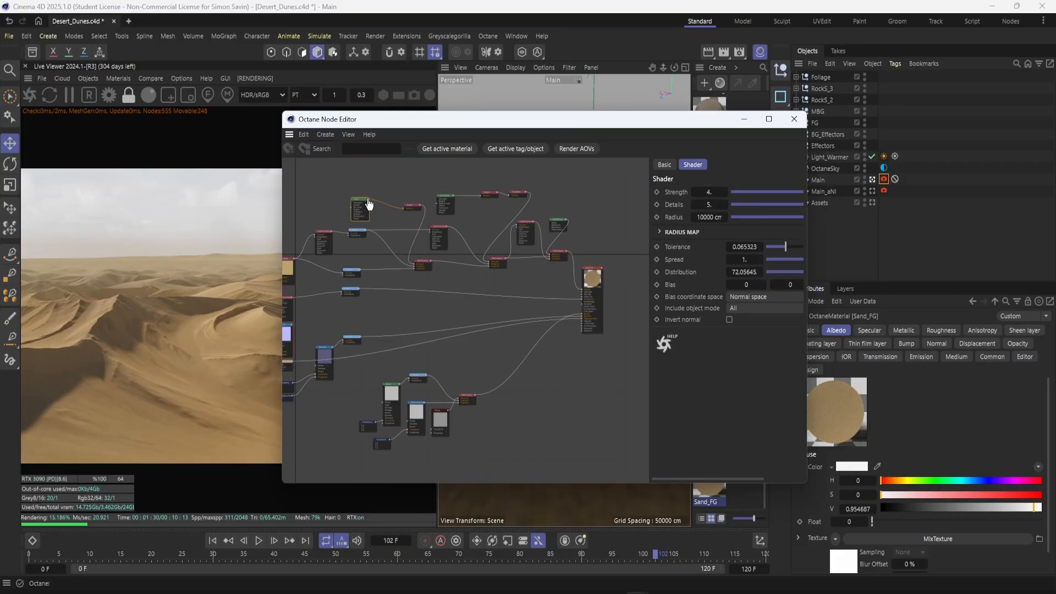
left_click_drag(369, 201, 583, 289)
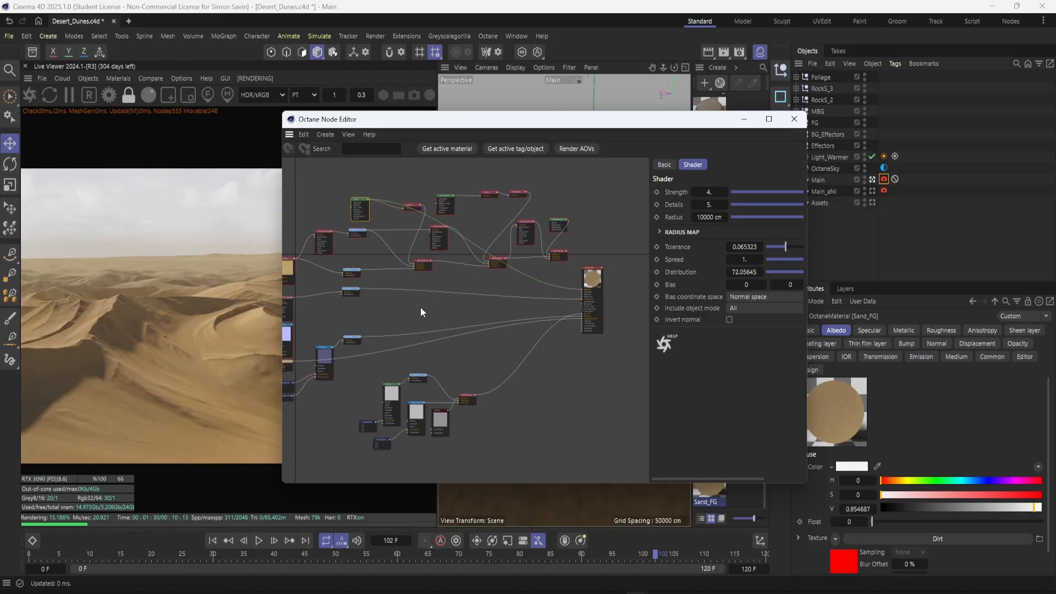
middle_click_drag(421, 309, 489, 316)
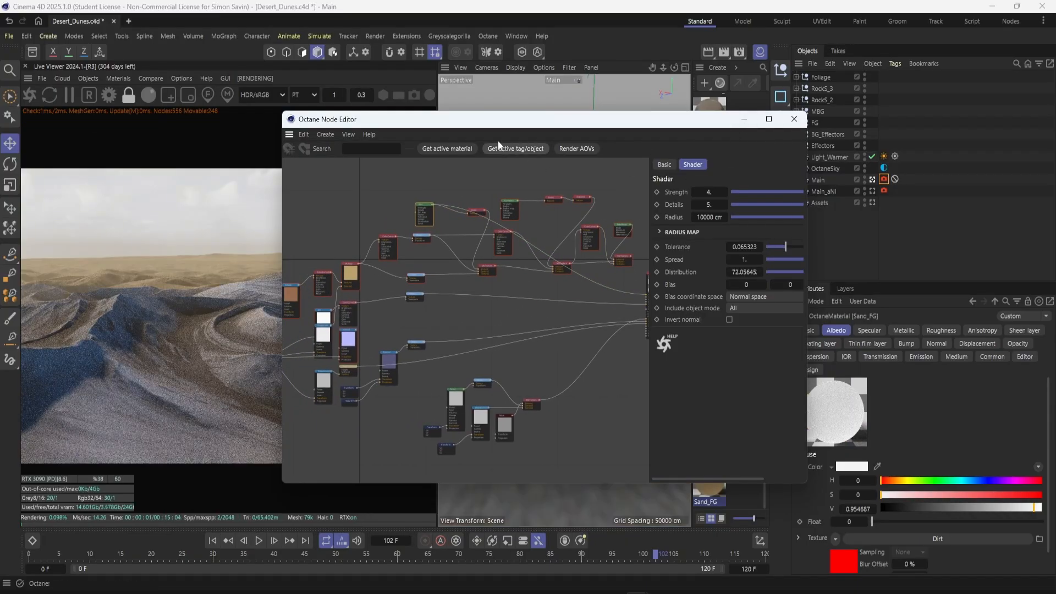
left_click_drag(495, 124, 647, 123)
Trace the Dirt node's connections through the Invert and MixTexture nodes up to the Sand_FG material.
scroll(575, 215, "up", 5)
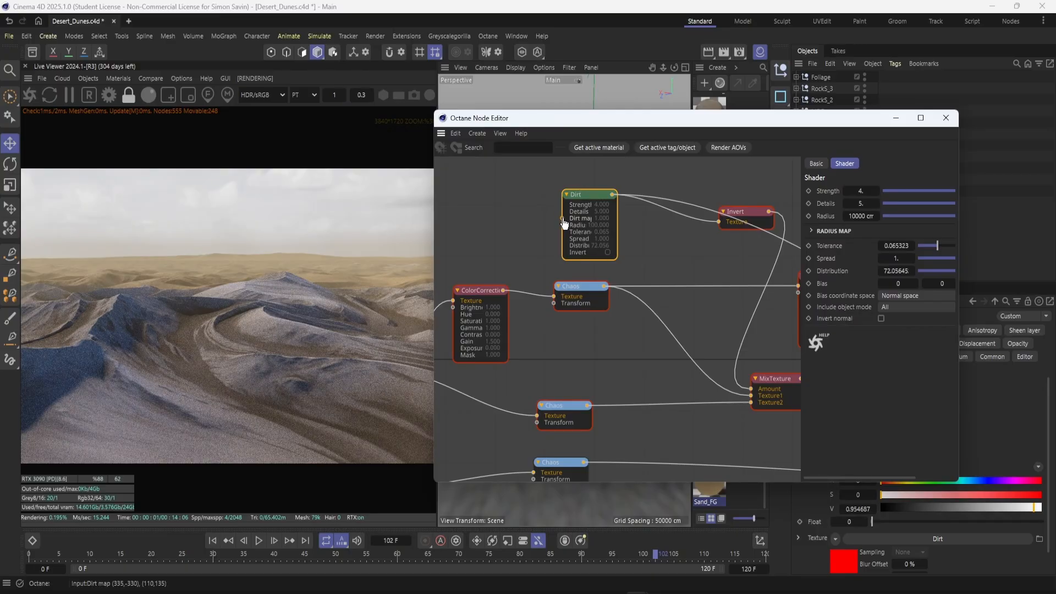
scroll(660, 252, "down", 2)
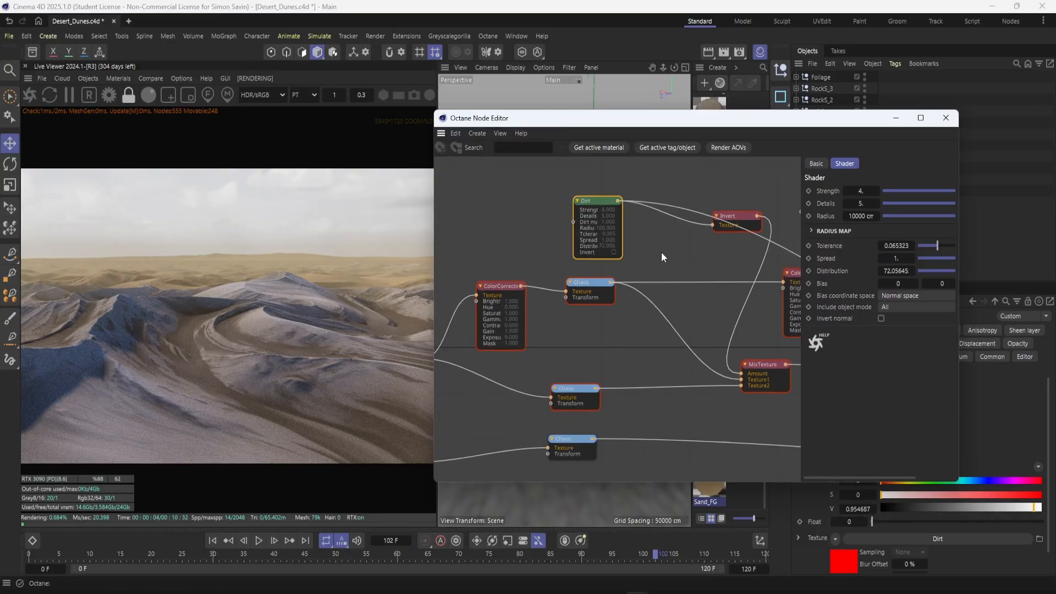
middle_click_drag(752, 316, 568, 263)
middle_click_drag(549, 329, 691, 327)
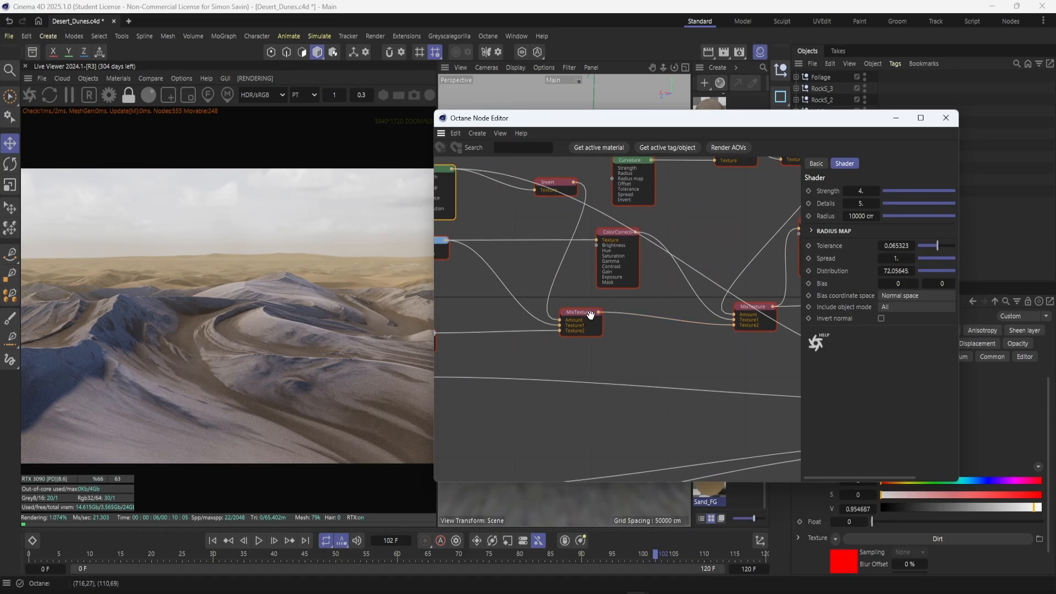
middle_click_drag(792, 342, 621, 325)
middle_click_drag(695, 318, 599, 340)
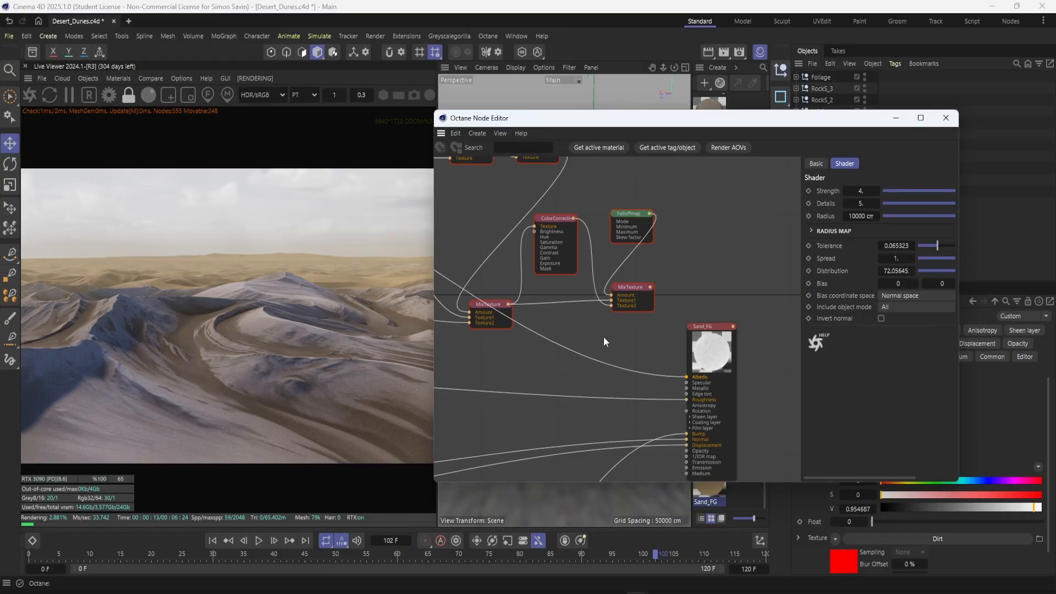
scroll(602, 336, "down", 3)
middle_click_drag(593, 326, 725, 316)
scroll(586, 249, "down", 2)
middle_click_drag(615, 300, 555, 292)
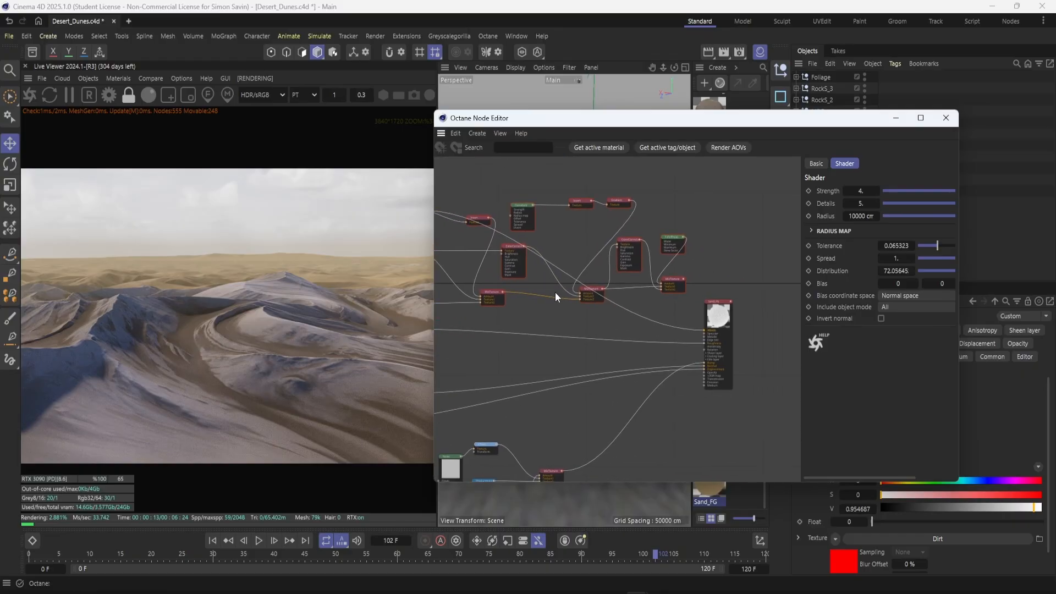
Reconnect the final MixTexture's output to the Albedo input of Sand_FG and review the nodes feeding it.
mouse_move(702, 322)
left_mouse_down()
mouse_move(711, 318)
mouse_move(705, 330)
left_mouse_up()
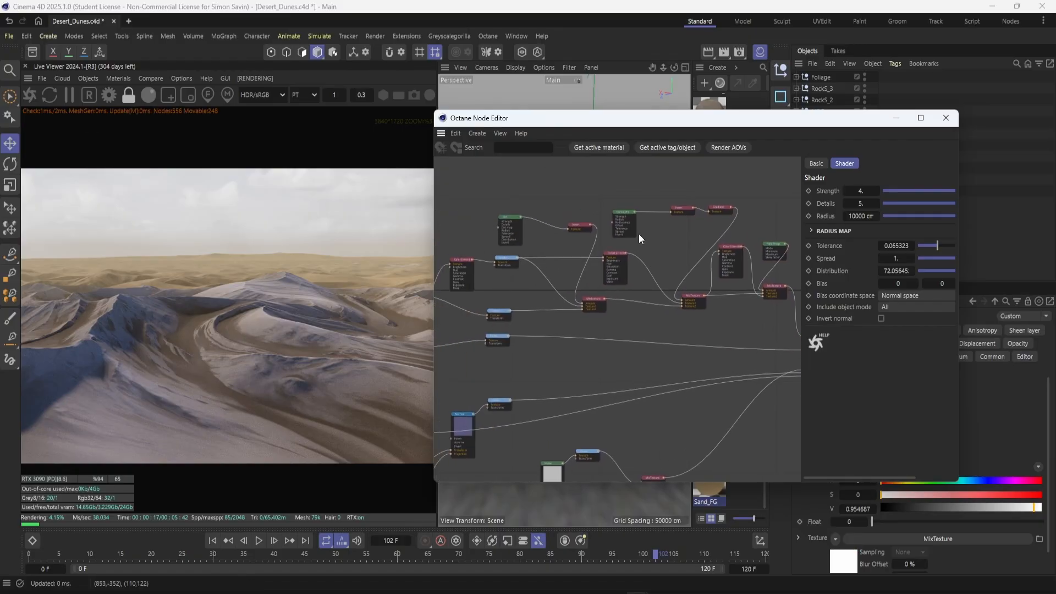
scroll(636, 275, "up", 4)
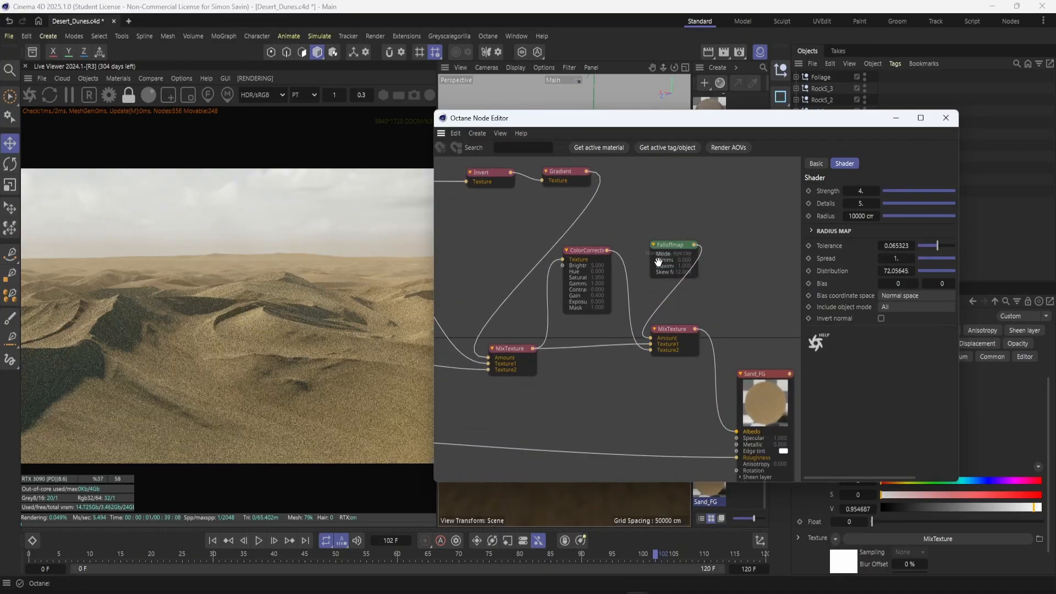
scroll(636, 275, "down", 4)
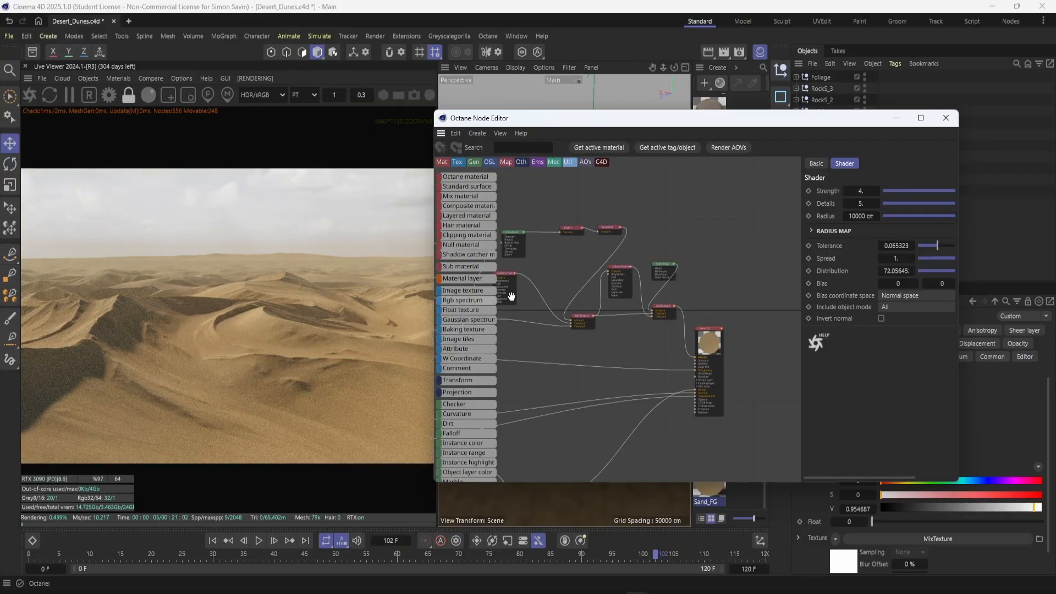
Examine the Noise, Chaos and Displacement texture nodes feeding the MixTexture for the sand's bump.
middle_click_drag(641, 351, 744, 222)
scroll(746, 280, "up", 5)
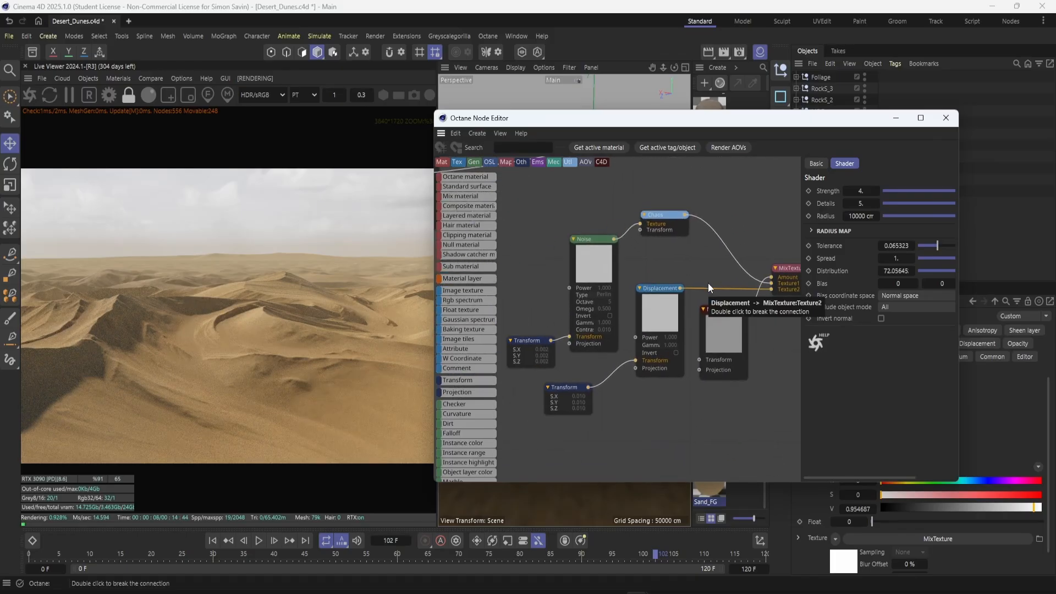
scroll(702, 285, "down", 6)
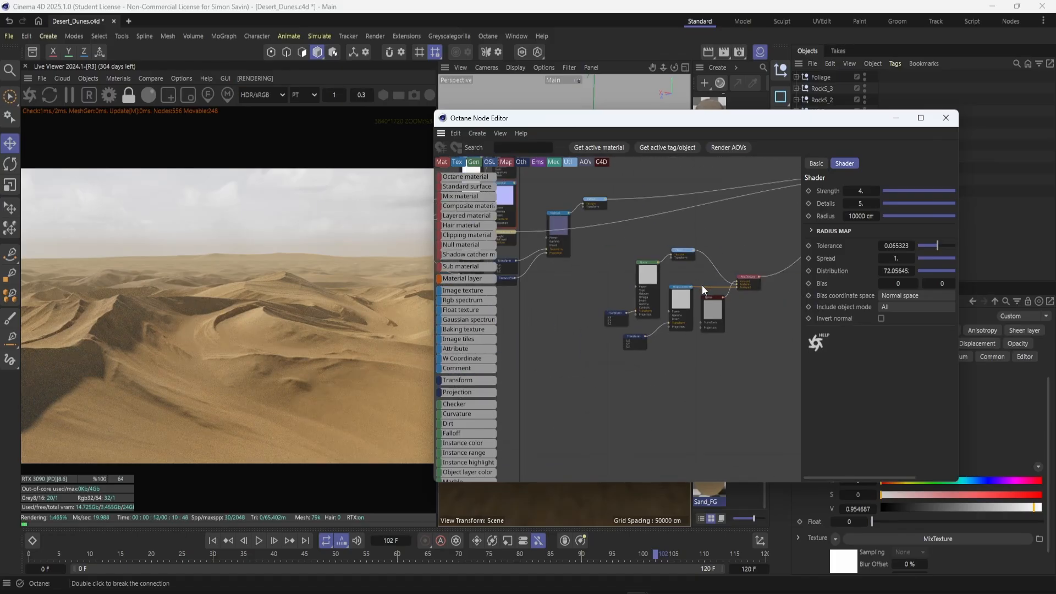
scroll(647, 305, "up", 6)
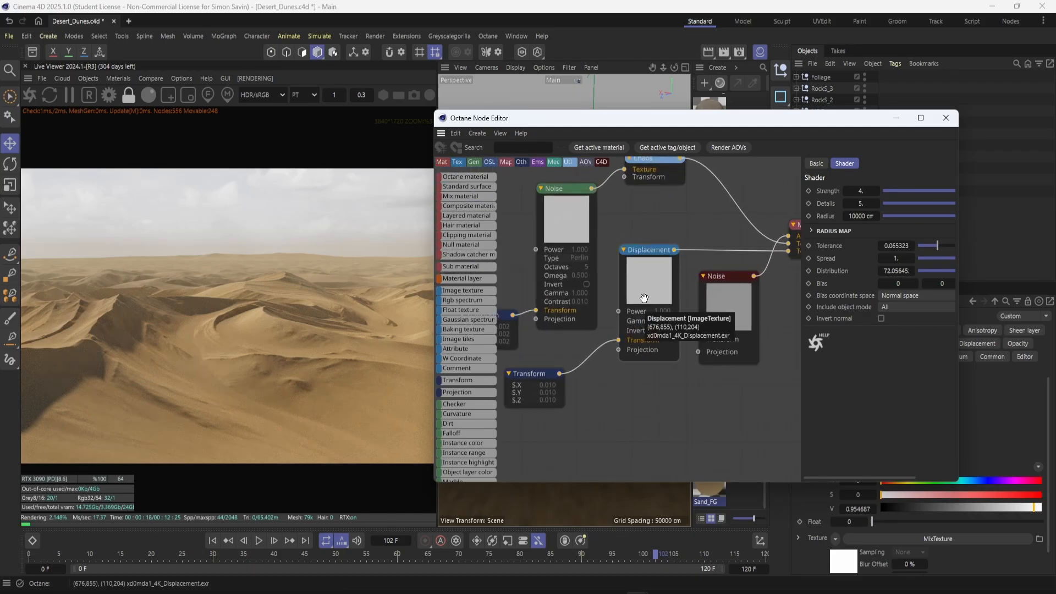
middle_click_drag(730, 275, 763, 290)
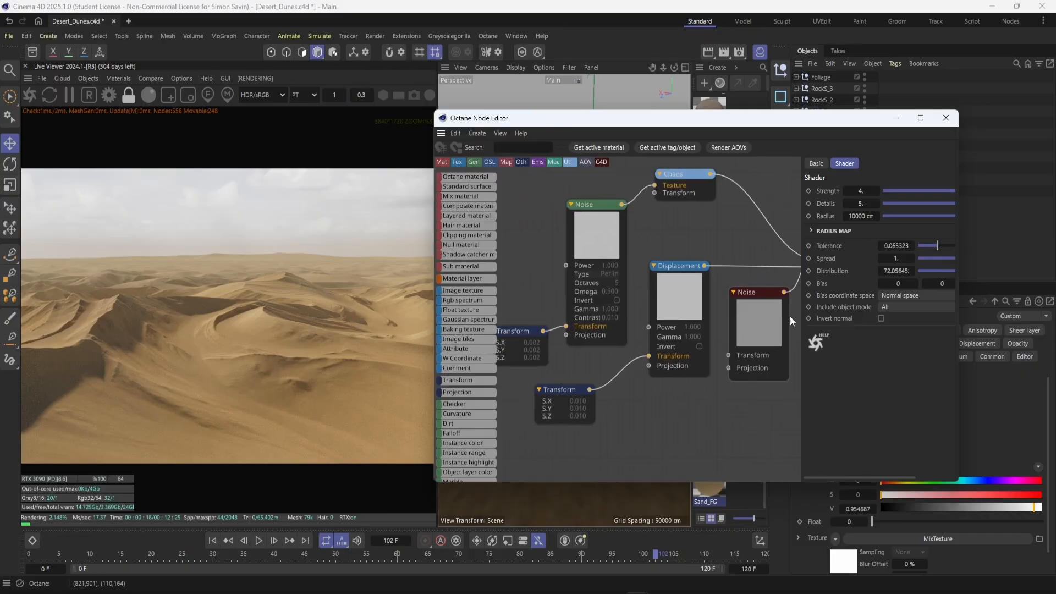
middle_click_drag(770, 252, 680, 267)
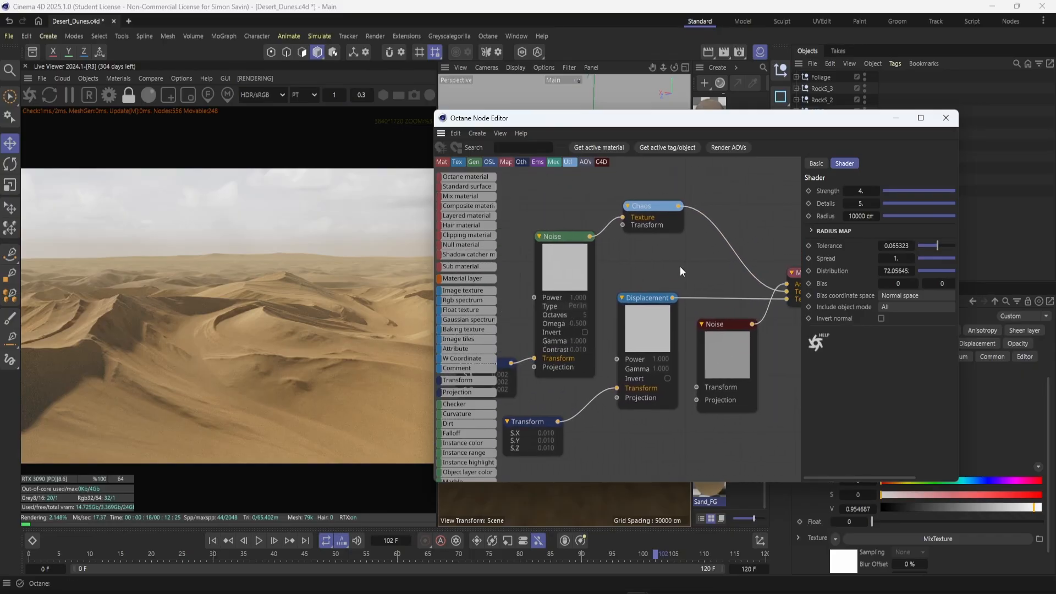
Inspect the shader settings of the bump network's Chaos, Noise and MixTexture nodes.
left_click(647, 213)
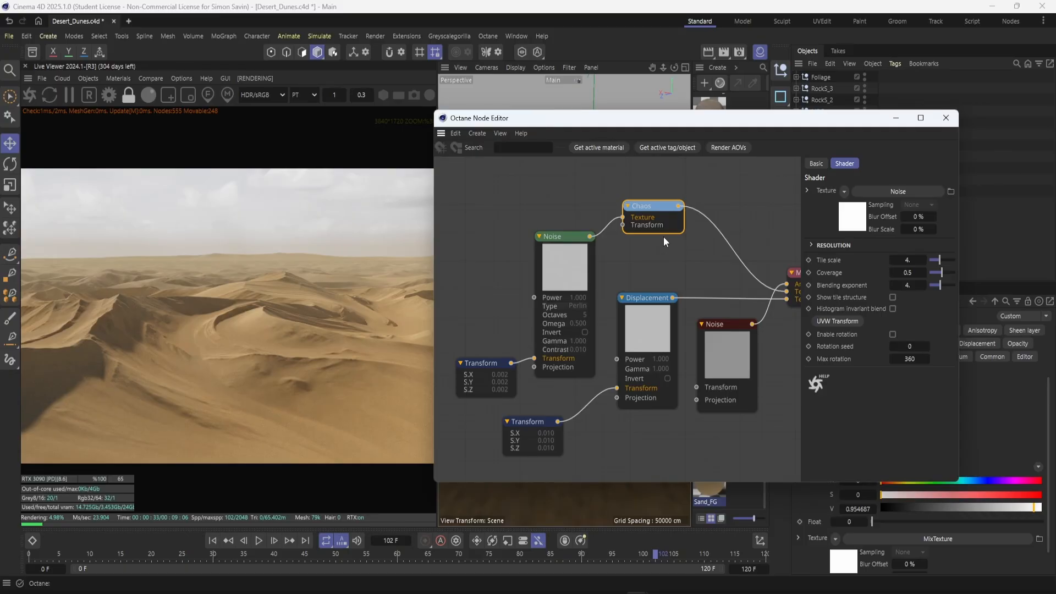
middle_click_drag(670, 243, 639, 257)
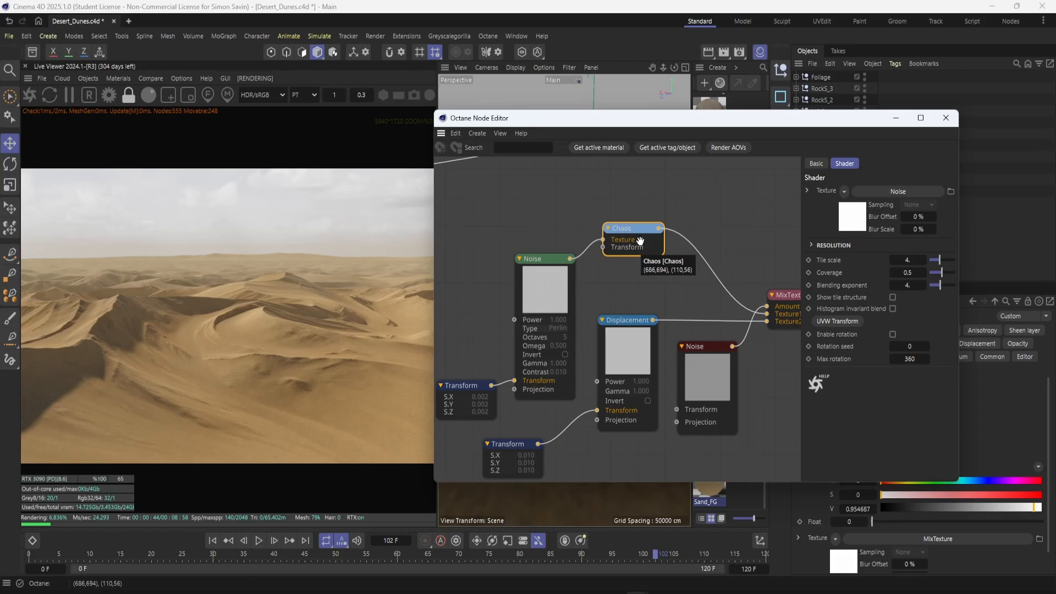
middle_click_drag(677, 286, 632, 288)
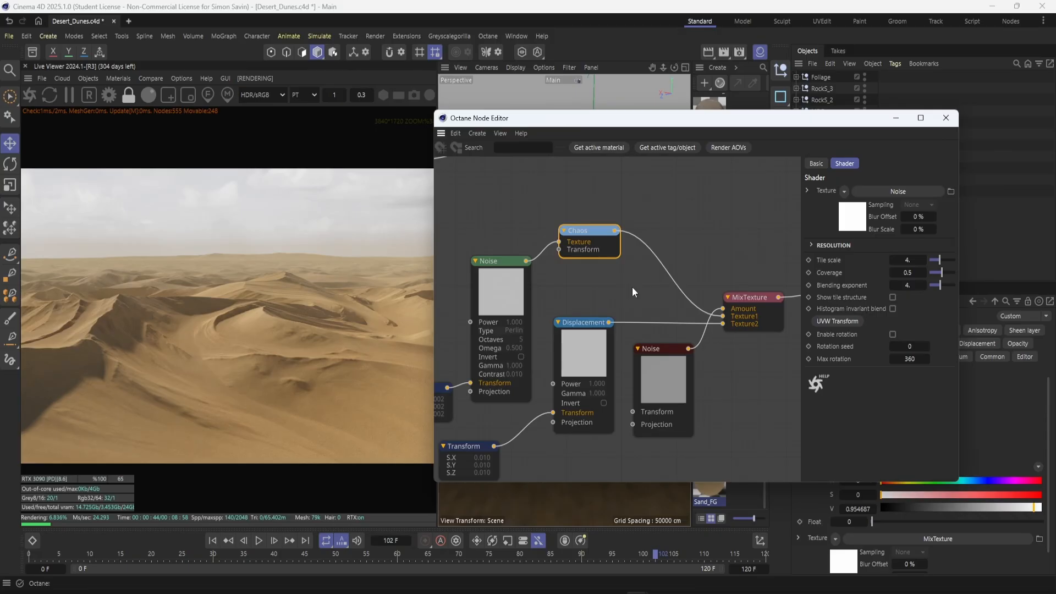
left_click(526, 289)
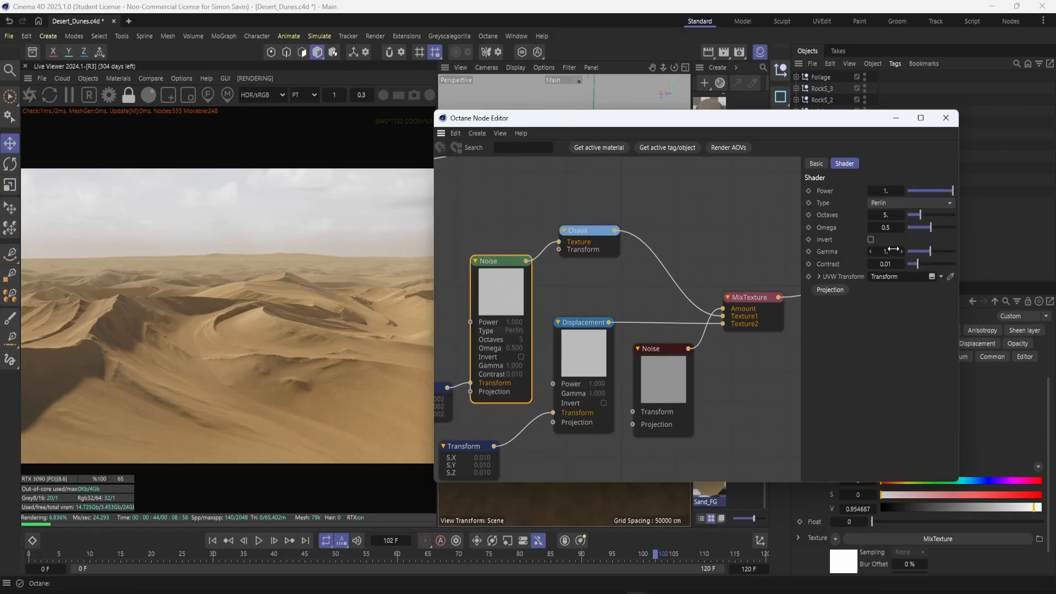
left_click(575, 231)
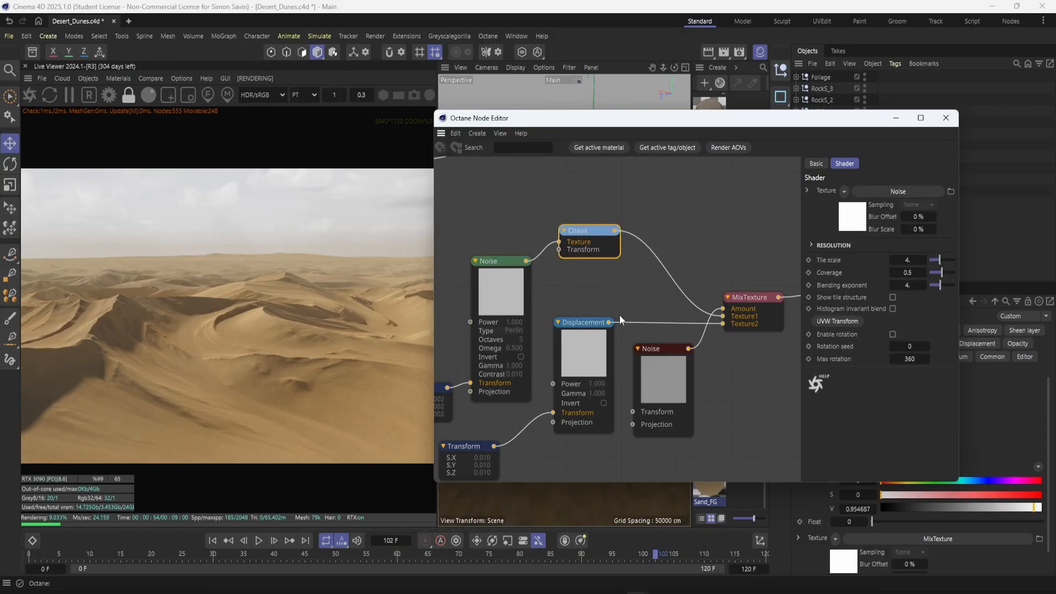
middle_click_drag(749, 296, 642, 336)
left_click(643, 336)
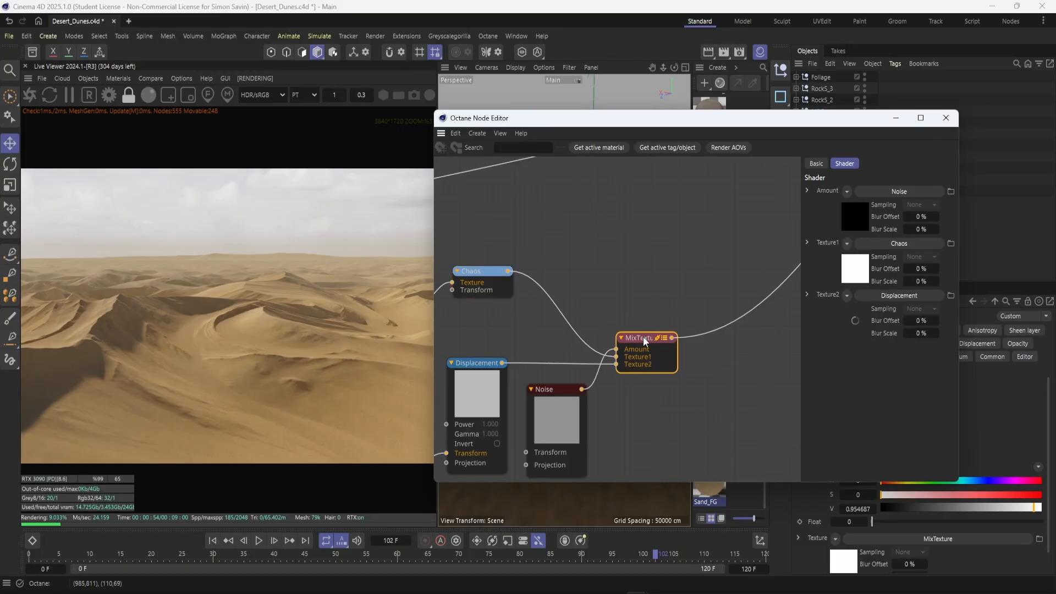
Trace the bump MixTexture to the Sand_FG material and display the material's Bump settings.
scroll(643, 336, "down", 1)
middle_click_drag(567, 300, 653, 274)
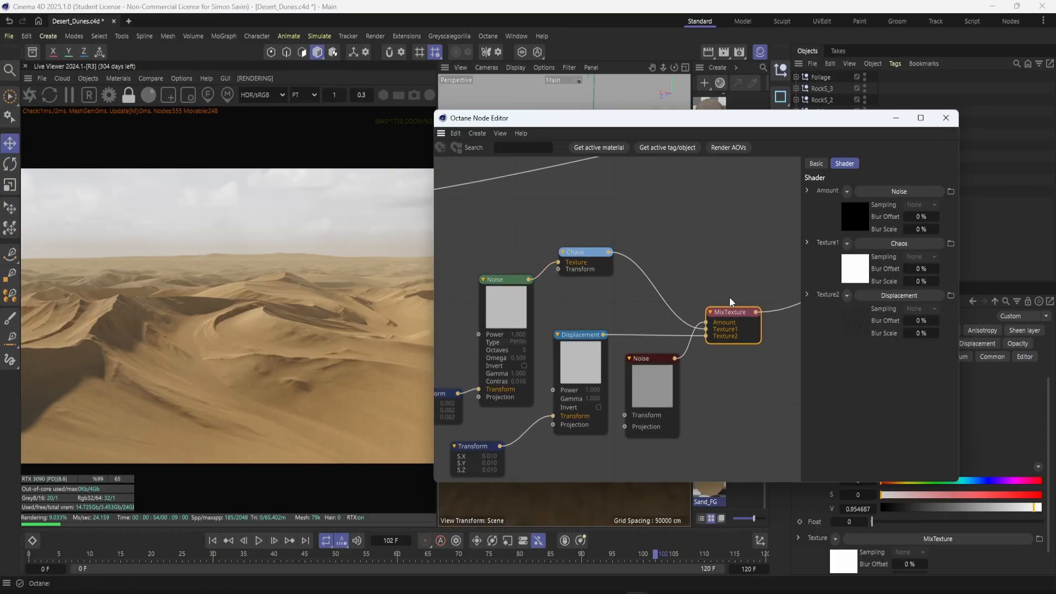
middle_click_drag(708, 291, 544, 407)
middle_click_drag(759, 242, 498, 437)
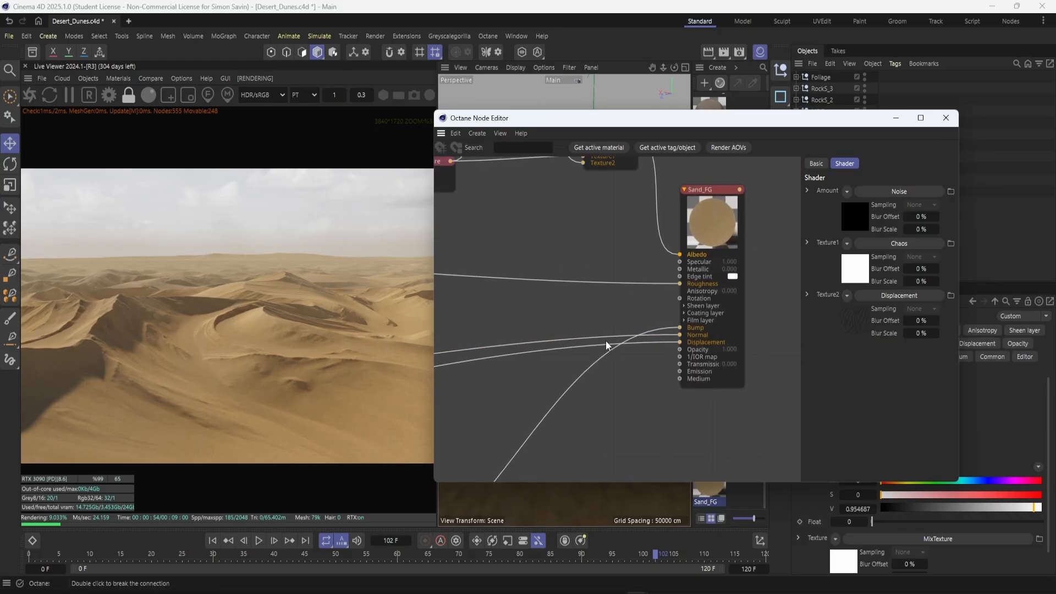
left_click(682, 333)
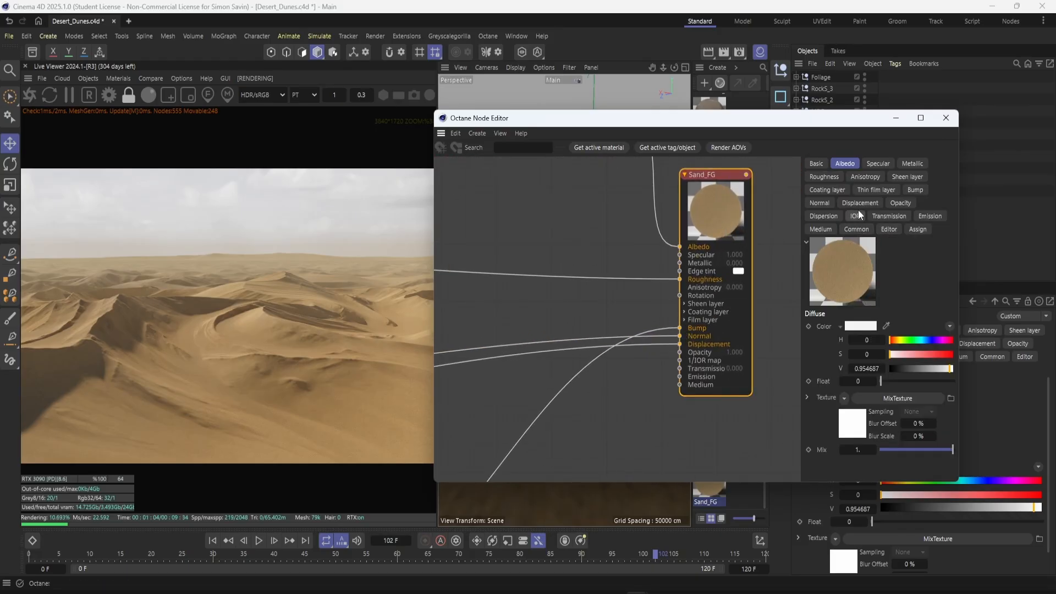
left_click(915, 190)
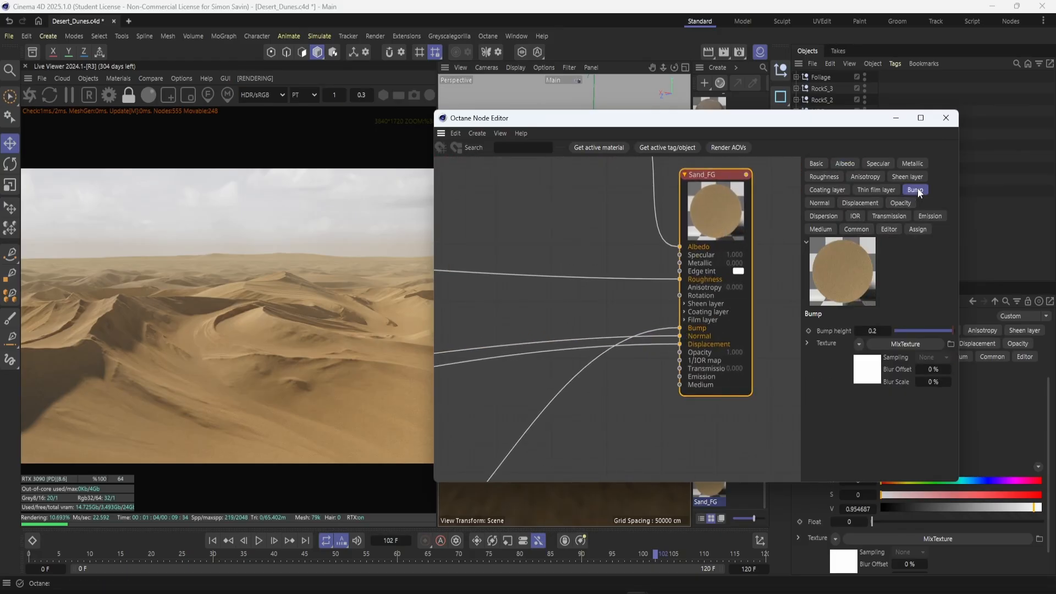
Minimize the node editor and inspect the fine bump grain of the foreground sand up close in the Live Viewer.
left_click(896, 119)
scroll(338, 398, "up", 4)
left_click_drag(337, 398, 63, 197)
scroll(289, 255, "up", 1)
left_click_drag(412, 171, 65, 204)
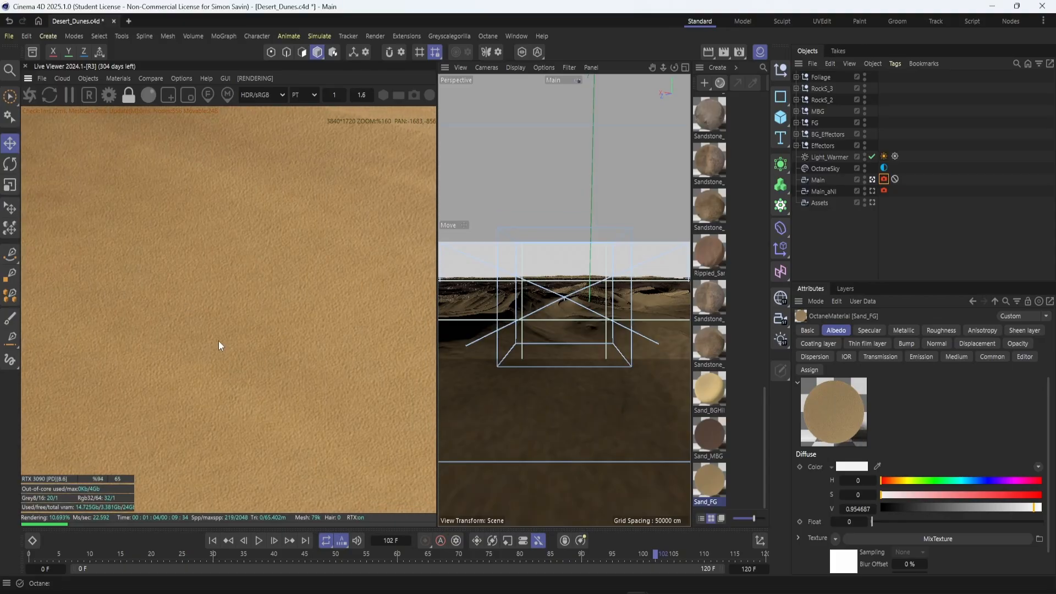
Compare the sand detail at decreasing magnification until the full dune render fits in the Live Viewer.
scroll(219, 340, "down", 2)
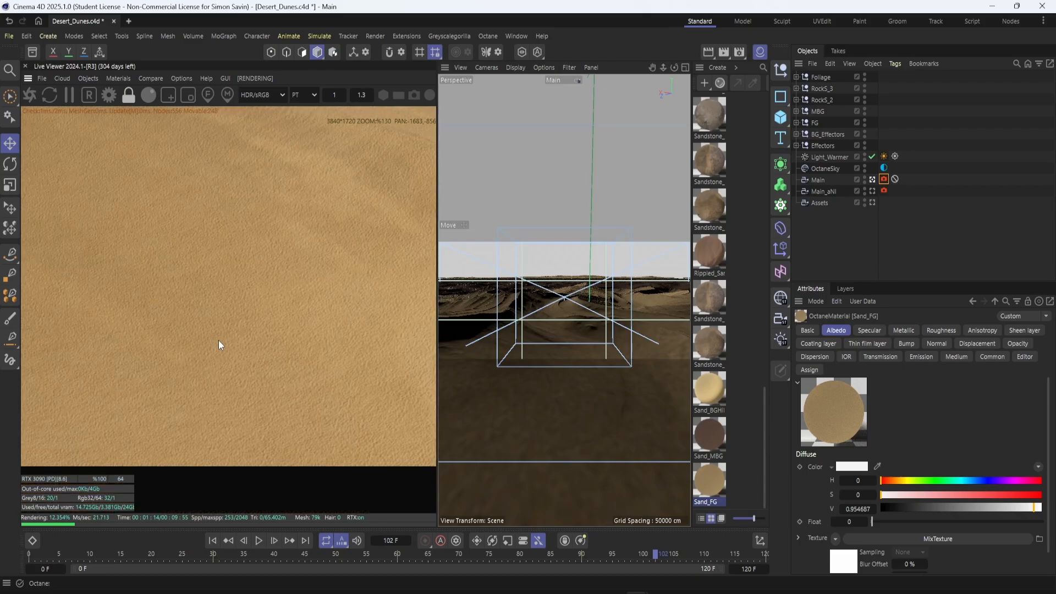
left_click_drag(219, 340, 294, 441)
scroll(229, 355, "down", 2)
scroll(217, 348, "down", 3)
left_click_drag(127, 253, 385, 346)
left_click_drag(224, 322, 289, 344)
scroll(175, 301, "down", 1)
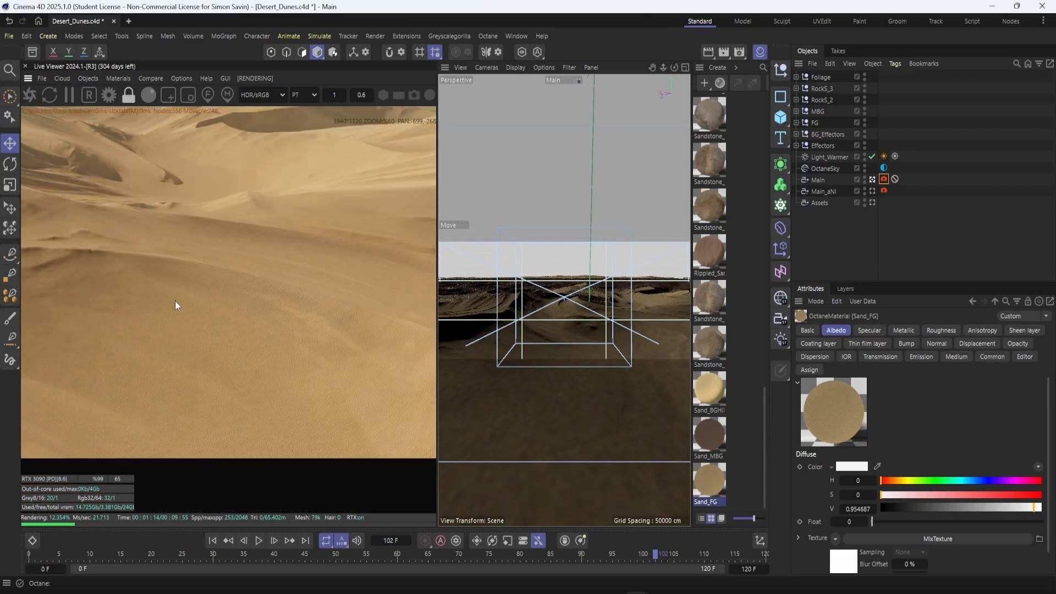
left_click_drag(175, 302, 294, 352)
scroll(164, 315, "down", 1)
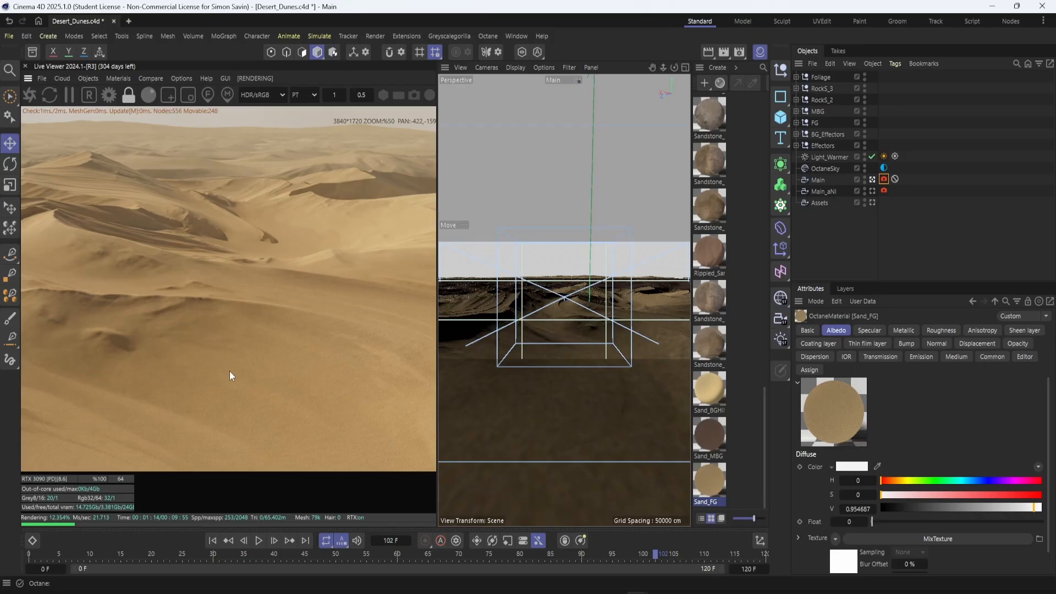
left_click_drag(230, 370, 380, 379)
scroll(189, 306, "down", 2)
left_click_drag(204, 289, 244, 342)
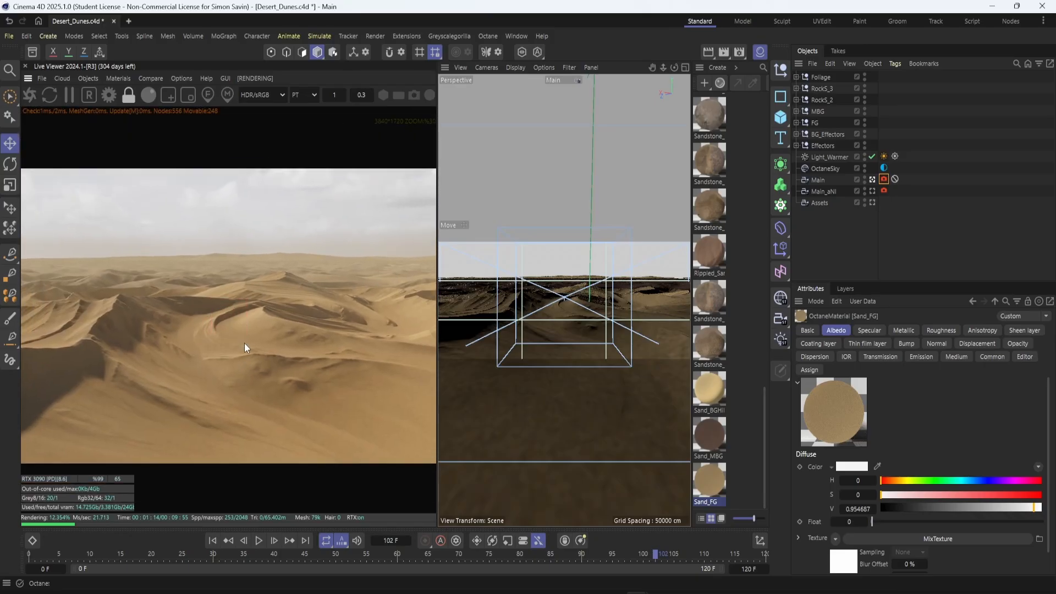
scroll(245, 343, "down", 1)
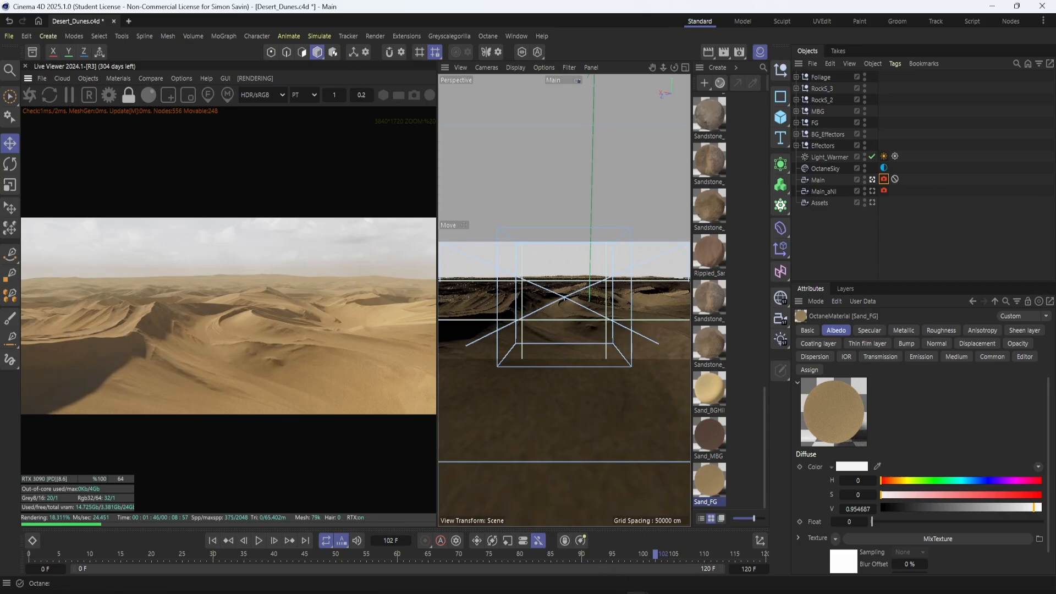
Restore the node editor, review the Sand_FG network once more and close the editor.
left_click(731, 548)
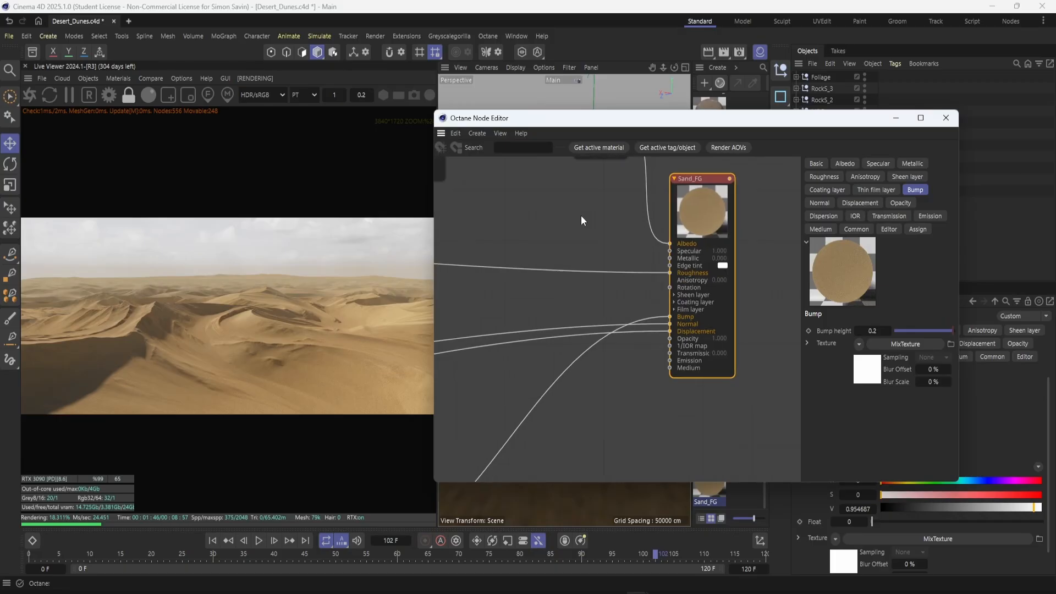
middle_click_drag(581, 216, 641, 293)
scroll(616, 322, "down", 4)
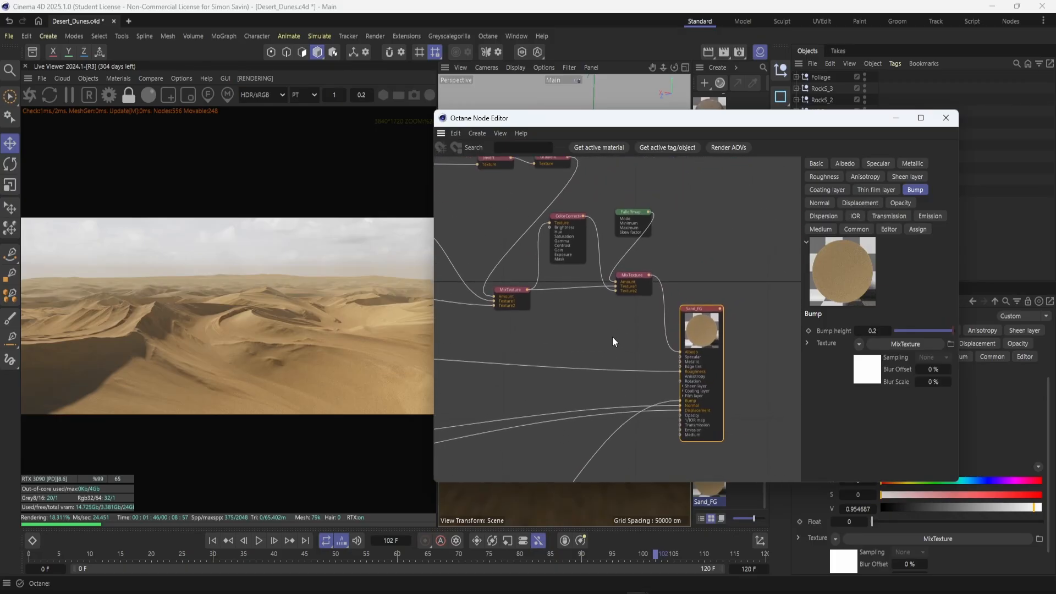
left_click(946, 118)
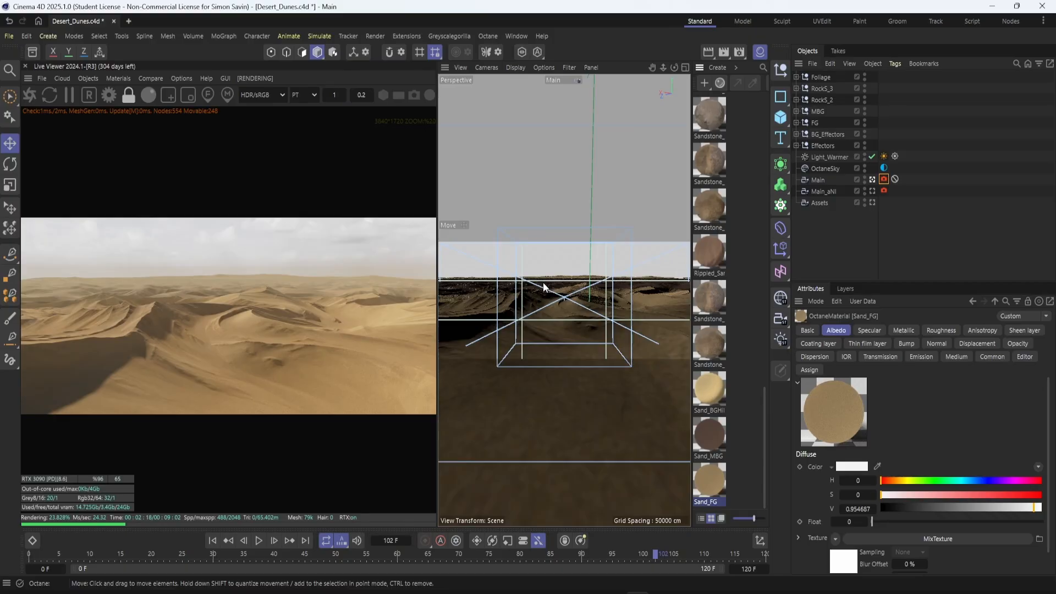
Leave the Main camera, show its Octane tag's Post processing settings and survey the terrain tiles from outside.
left_click(873, 178)
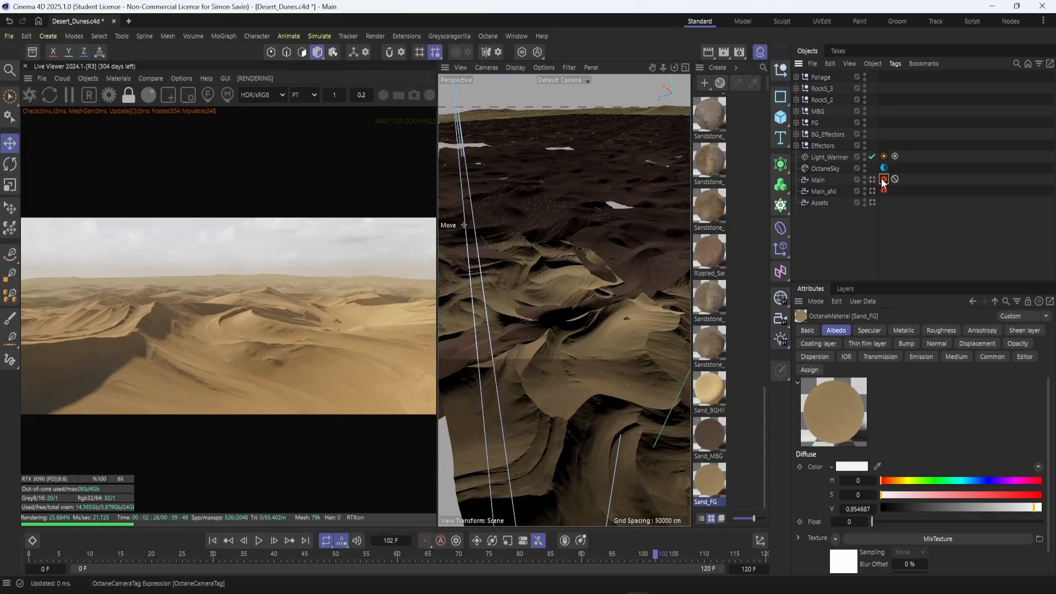
left_click(957, 330)
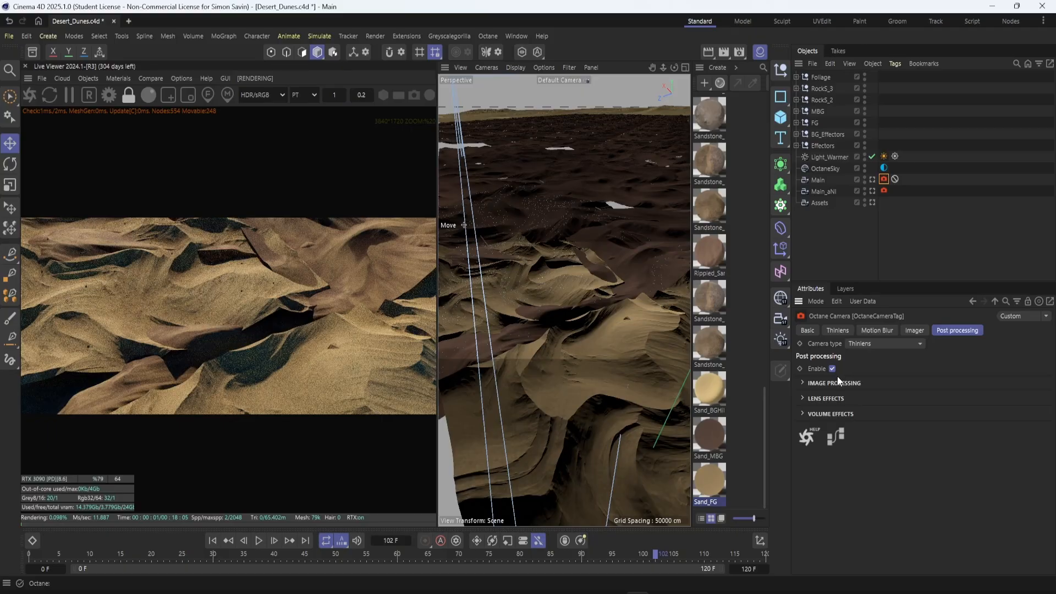
scroll(595, 270, "down", 3)
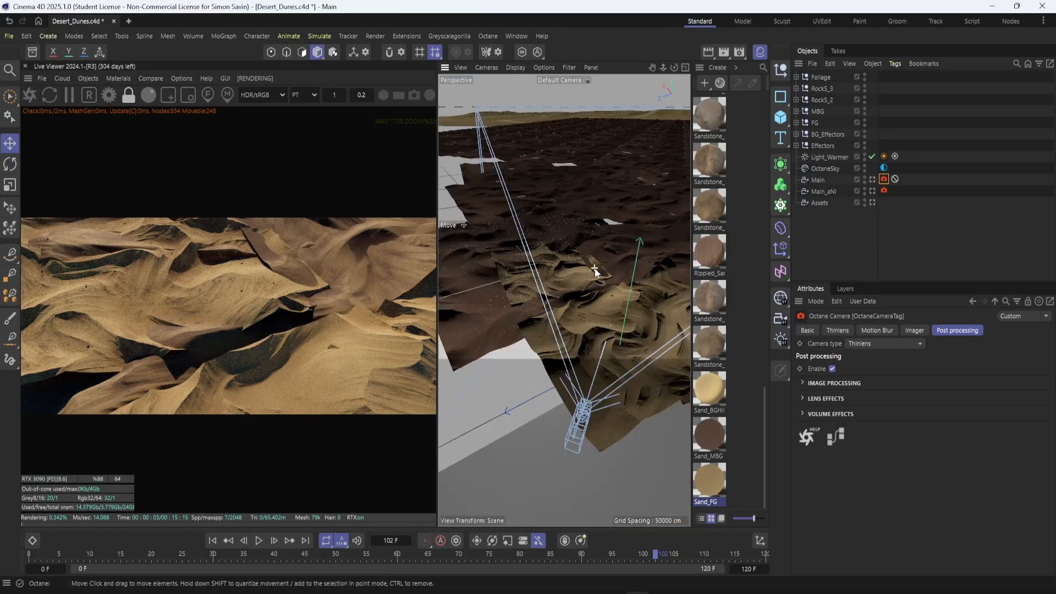
left_click_drag(595, 269, 546, 312, "alt")
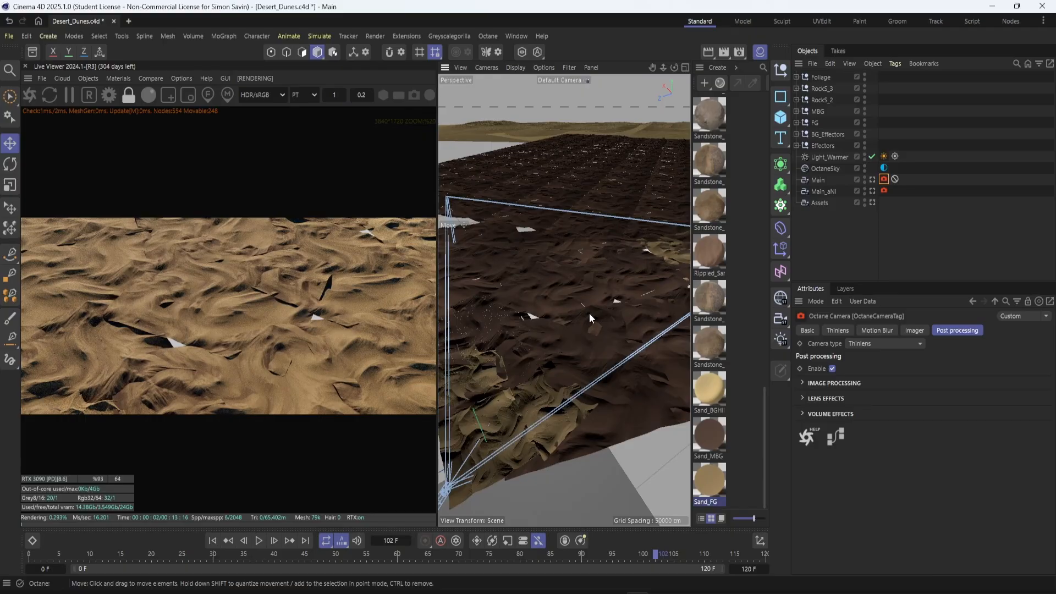
scroll(589, 313, "down", 4)
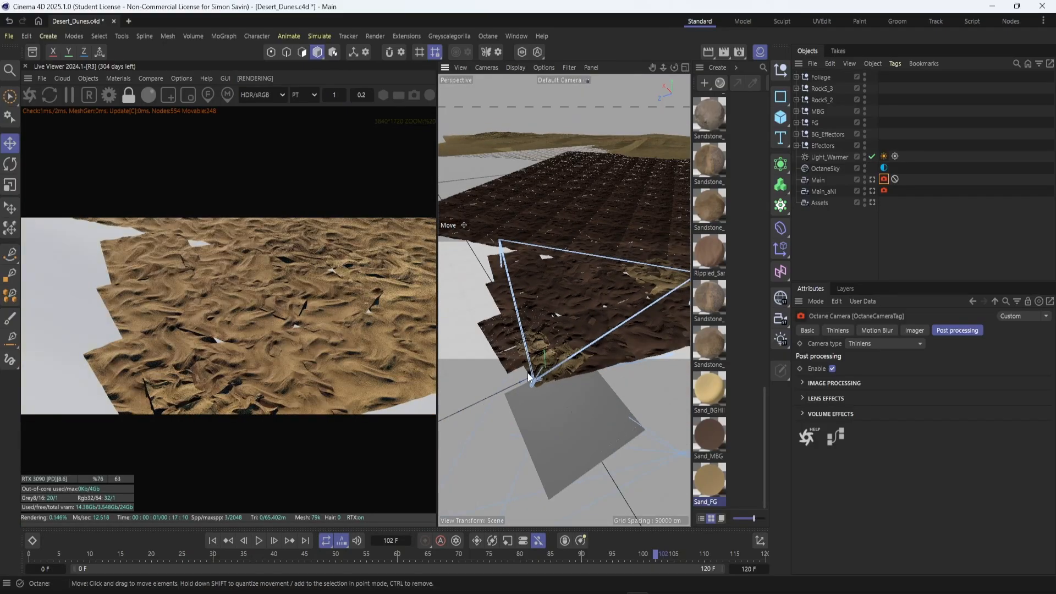
Select the FG and MBG terrain surfaces in turn to identify them, and return to the Main camera view.
left_click(556, 359)
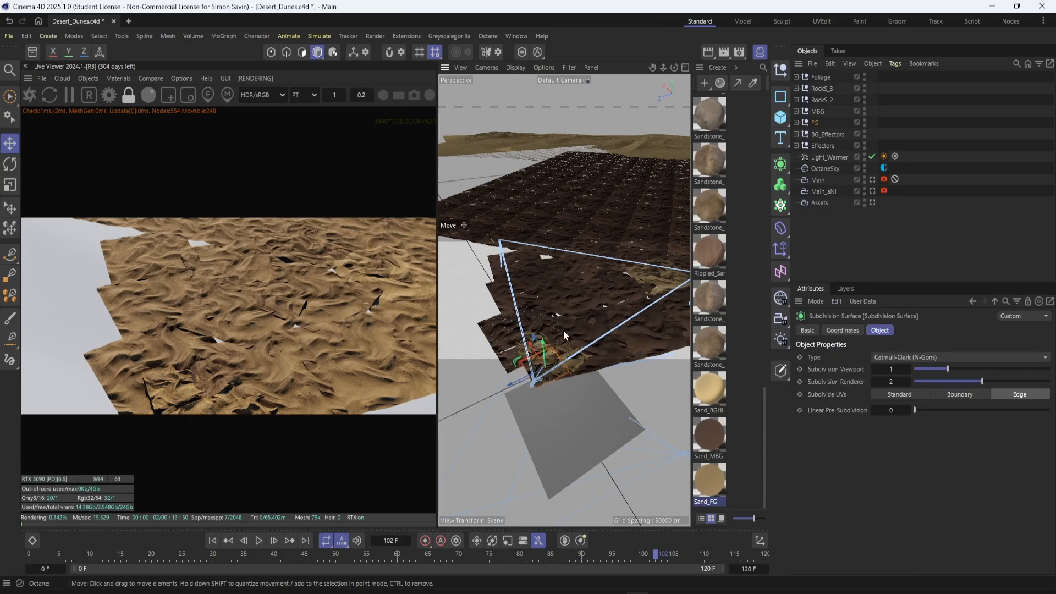
left_click(565, 321)
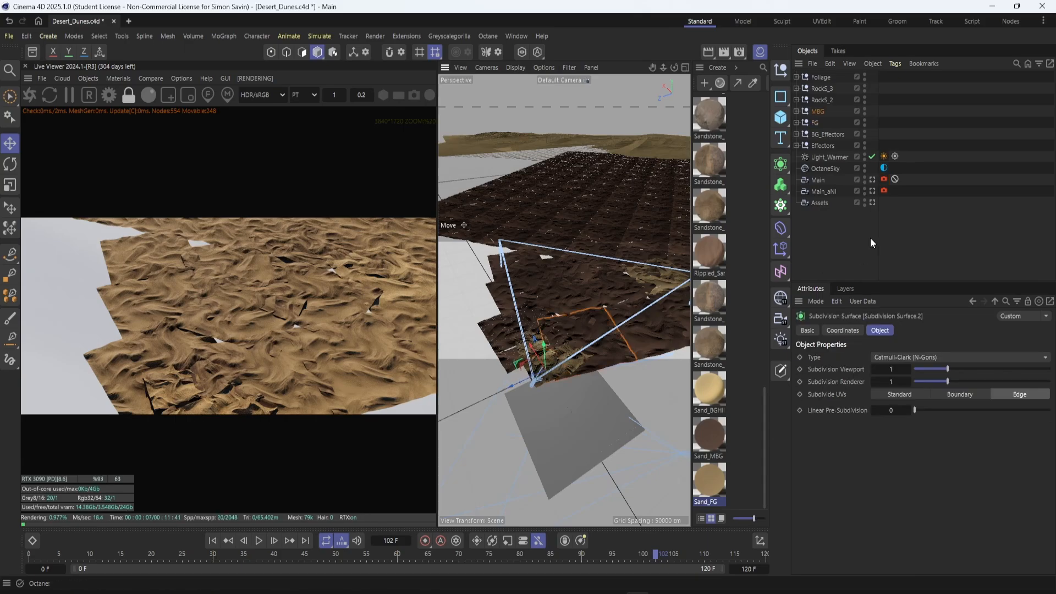
left_click(873, 180)
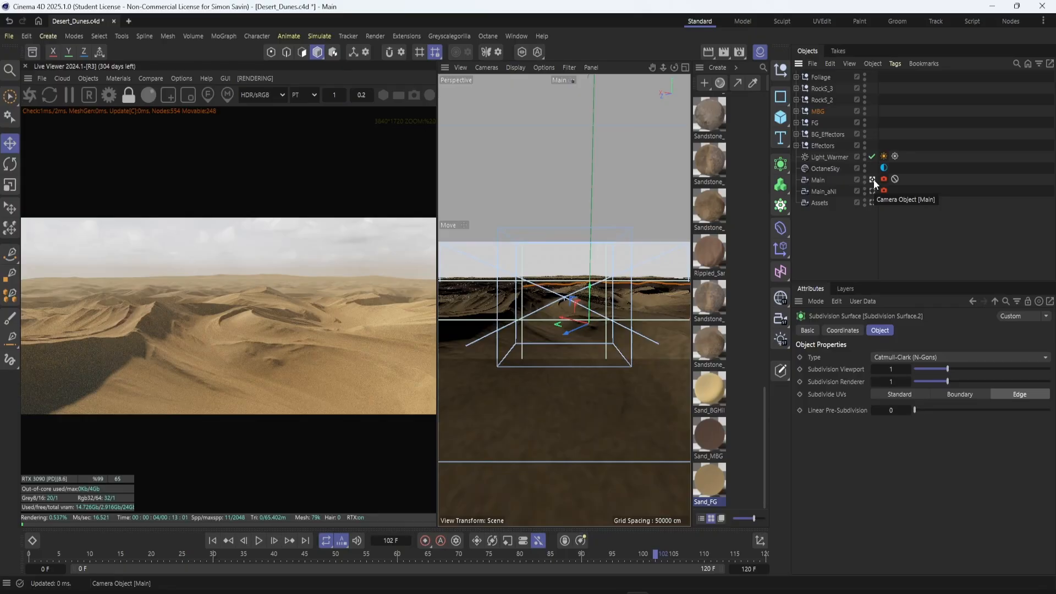
Leave the Main camera, select the mid-ground cloner grid, survey its tiles from outside and return to the Main camera view.
left_click(873, 180)
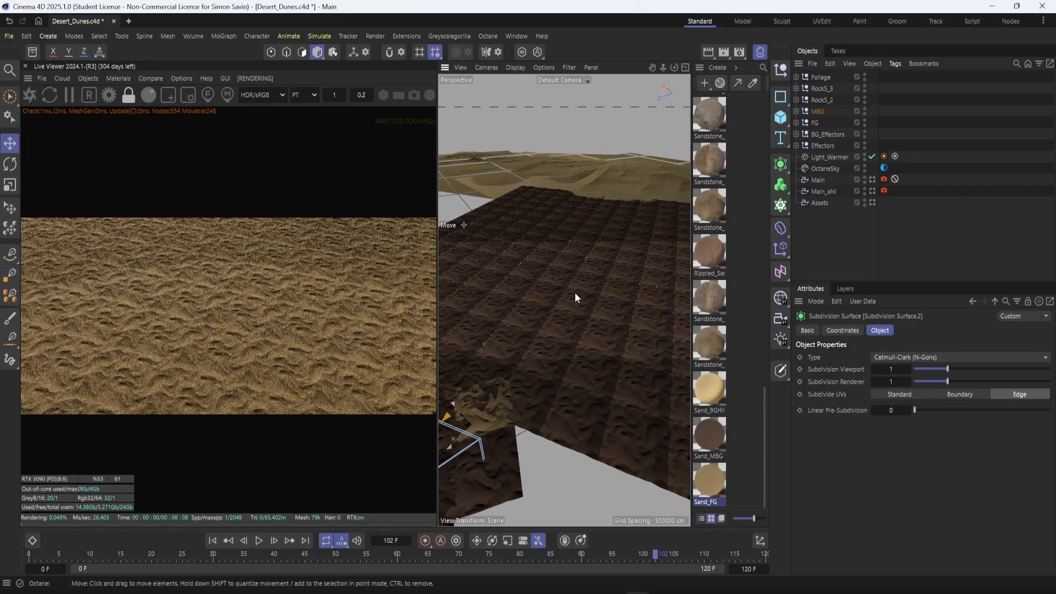
left_click(575, 292)
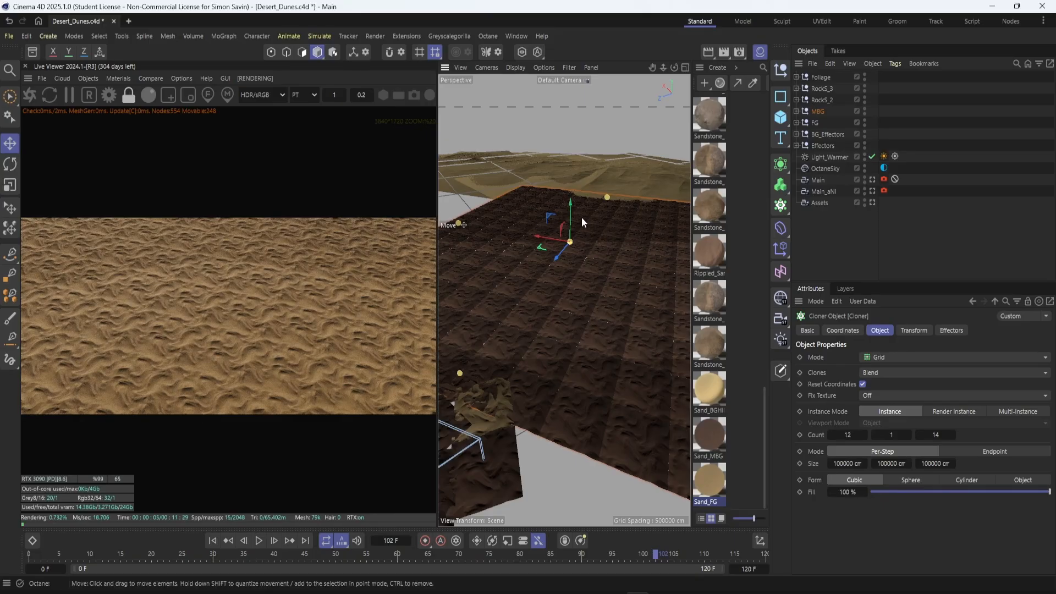
left_click_drag(594, 361, 628, 315, "alt")
middle_click_drag(515, 331, 583, 275, "alt")
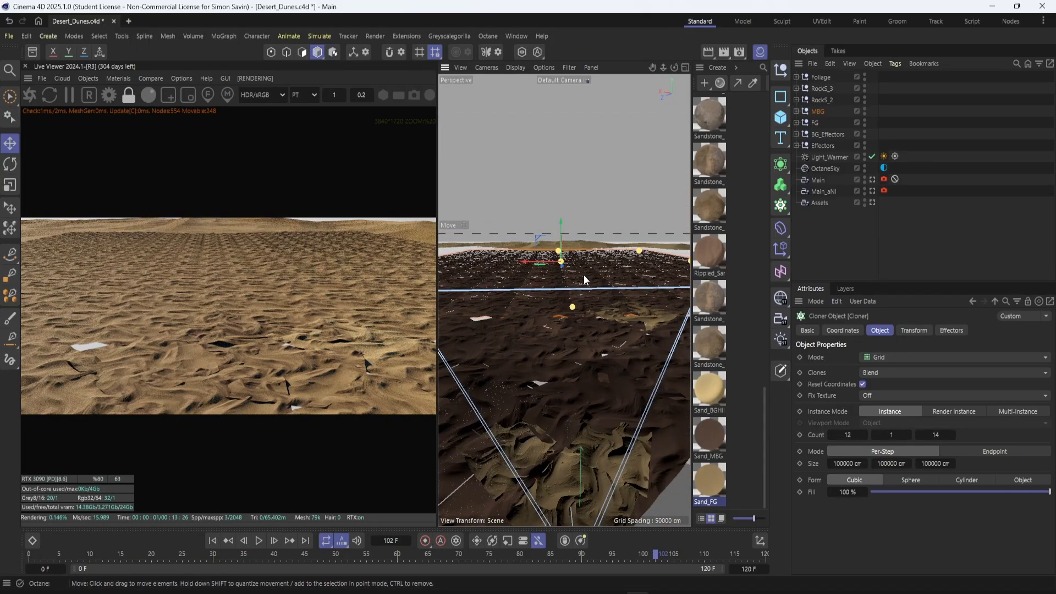
left_click(872, 179)
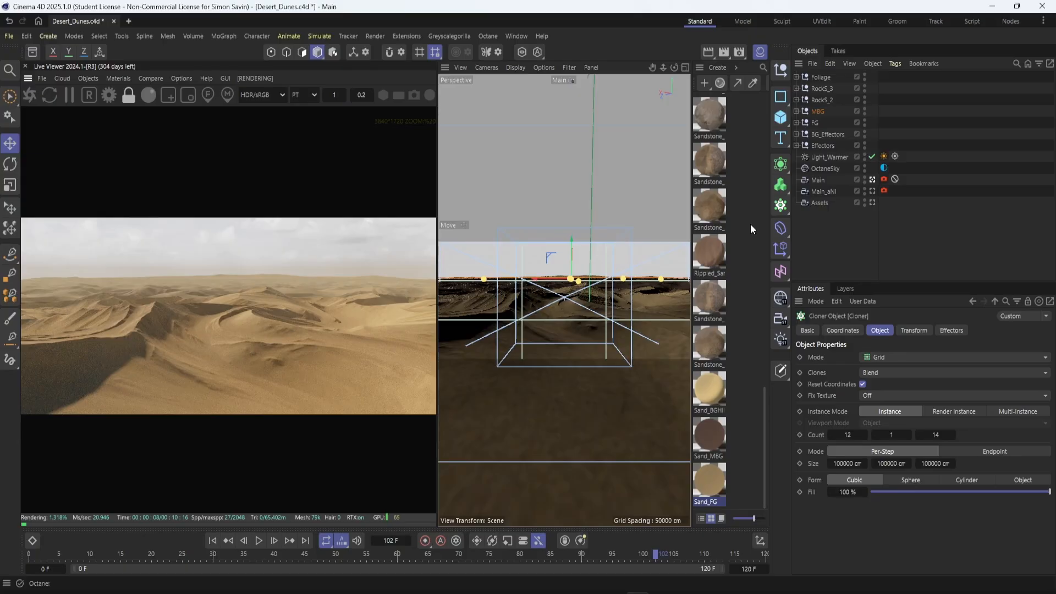
Disable post processing in the Main camera's Octane tag and inspect the distant dunes at several magnifications in the Live Viewer.
left_click(883, 179)
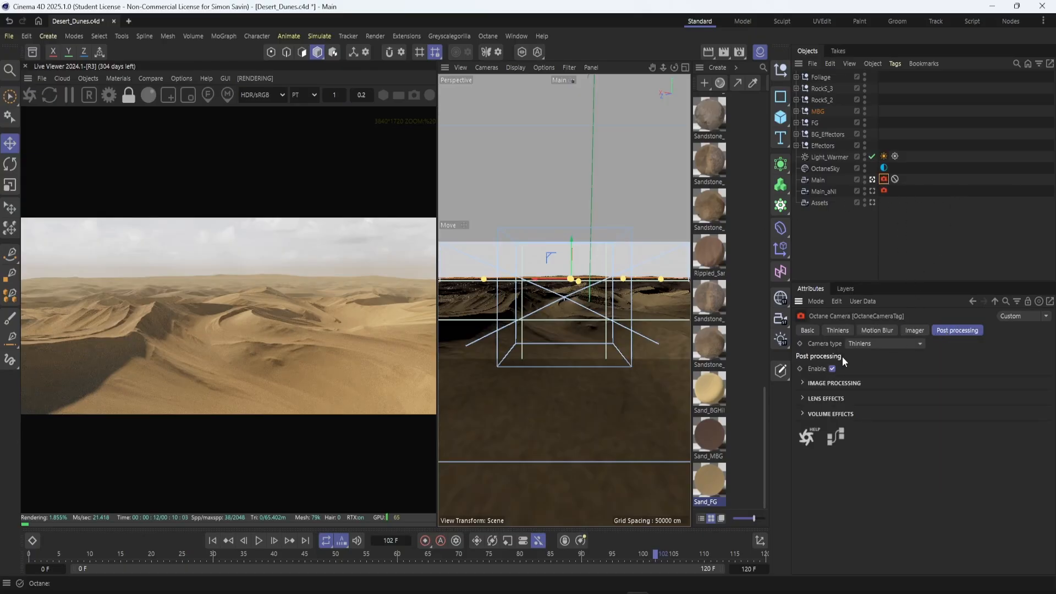
left_click(832, 369)
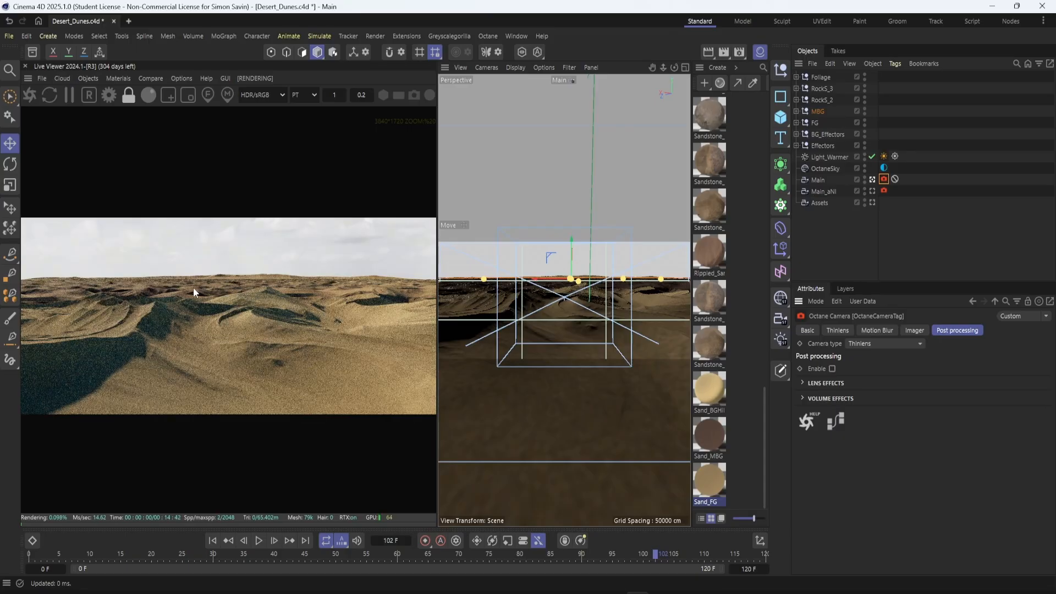
scroll(216, 276, "up", 1)
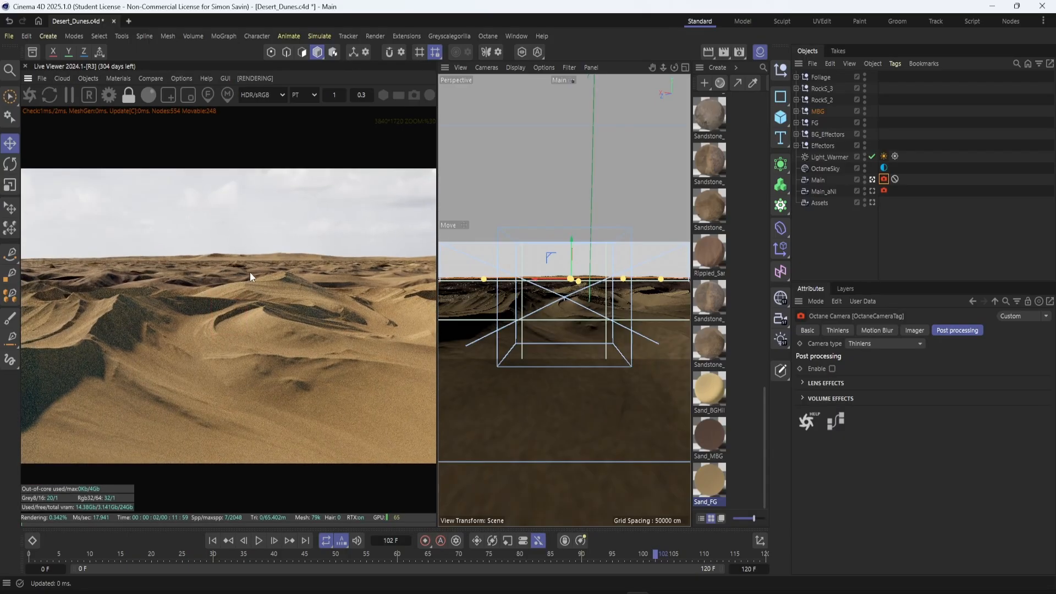
scroll(352, 272, "down", 1)
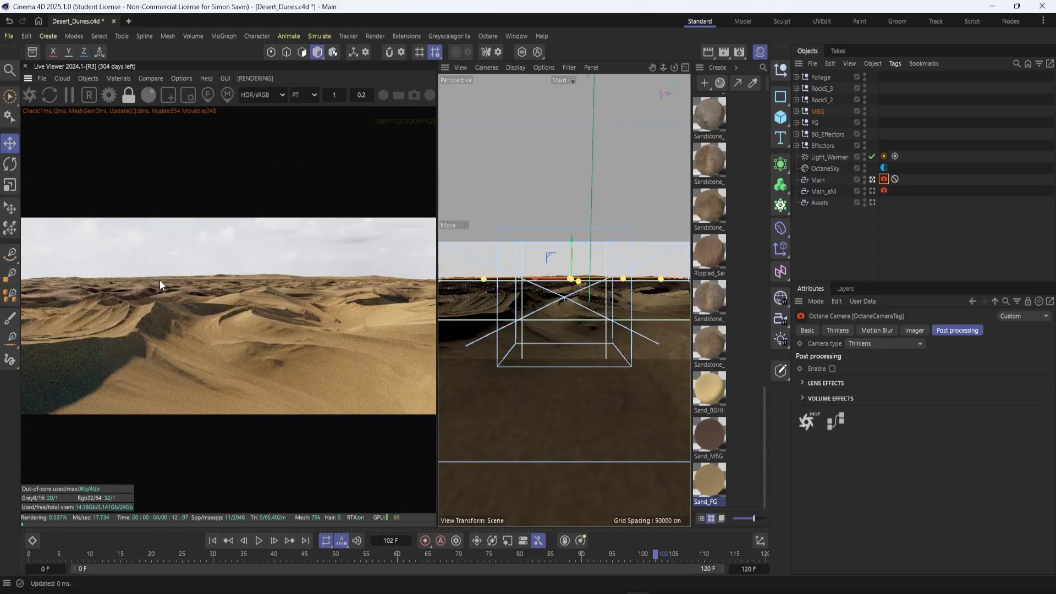
scroll(193, 258, "up", 10)
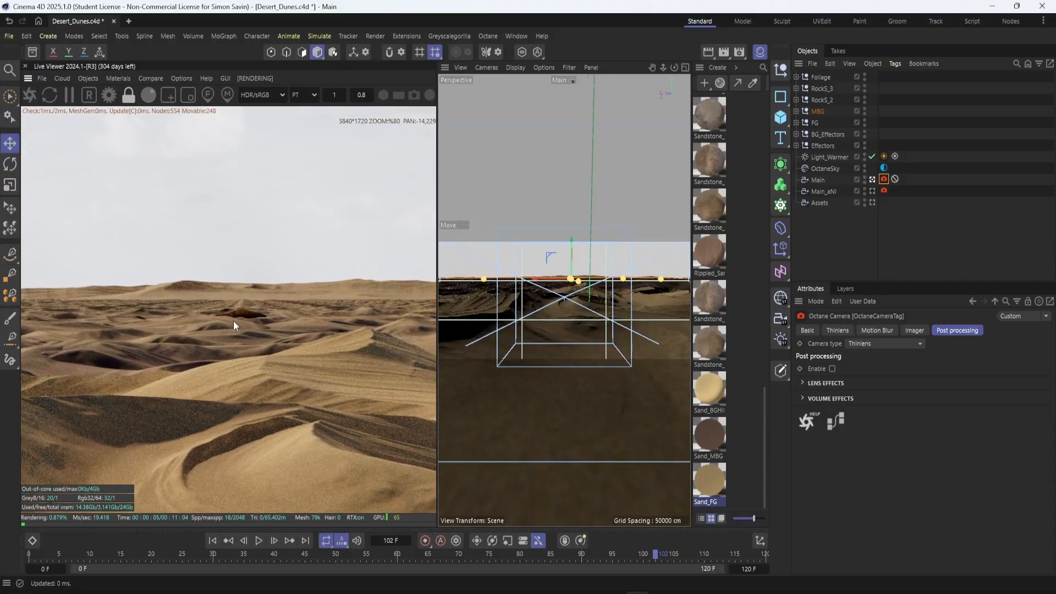
middle_click_drag(245, 256, 276, 307)
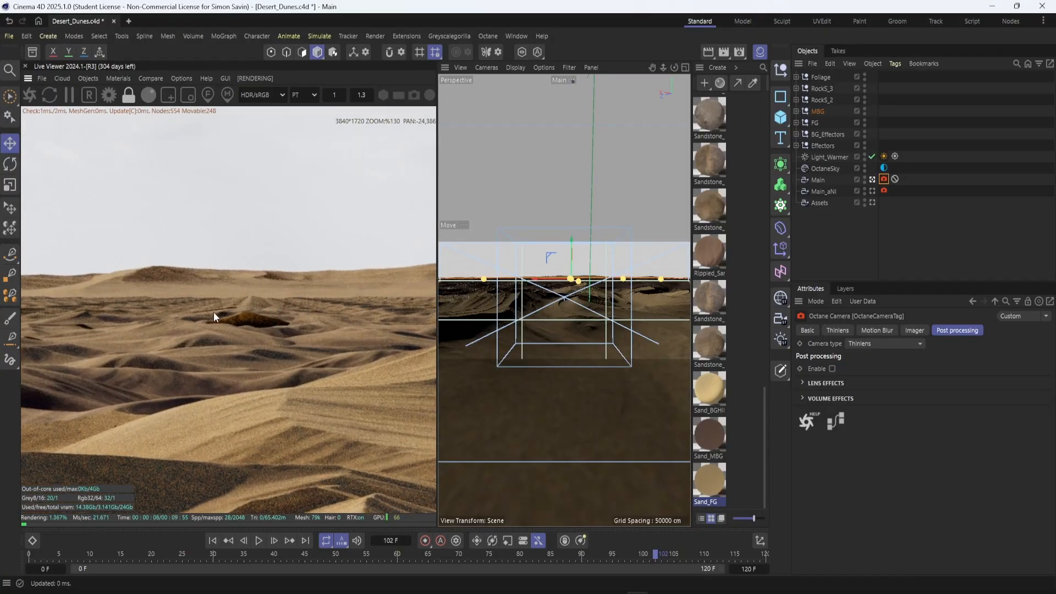
scroll(213, 312, "down", 9)
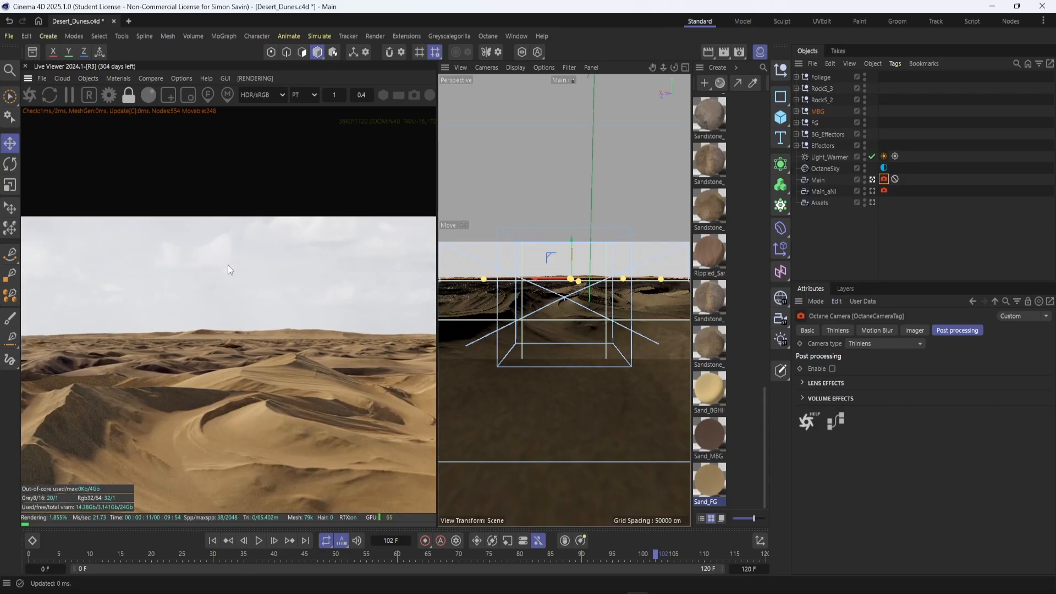
scroll(229, 292, "down", 3)
scroll(226, 314, "up", 3)
scroll(226, 315, "down", 3)
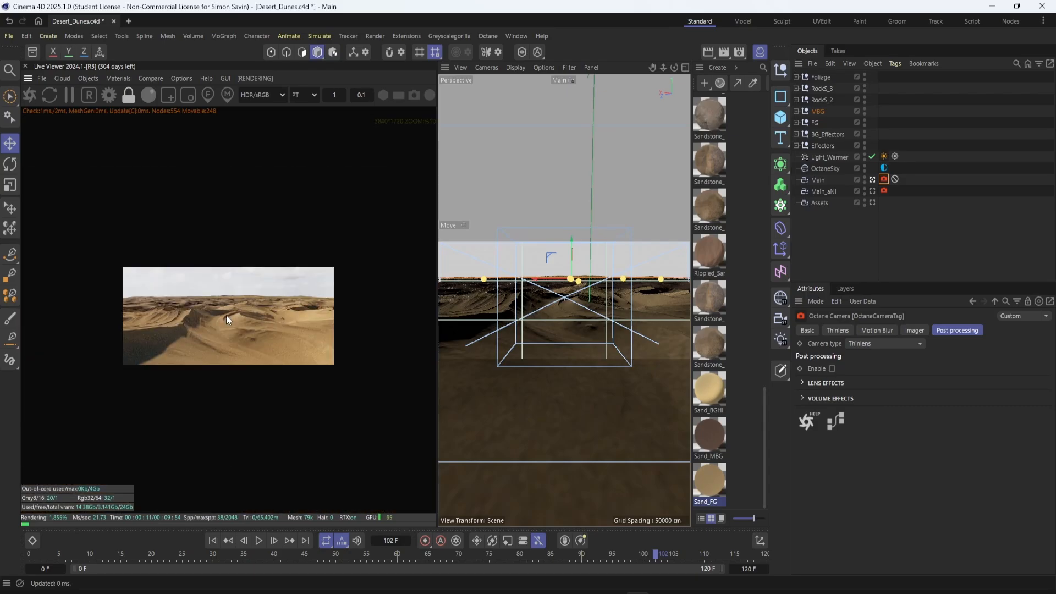
scroll(226, 315, "up", 1)
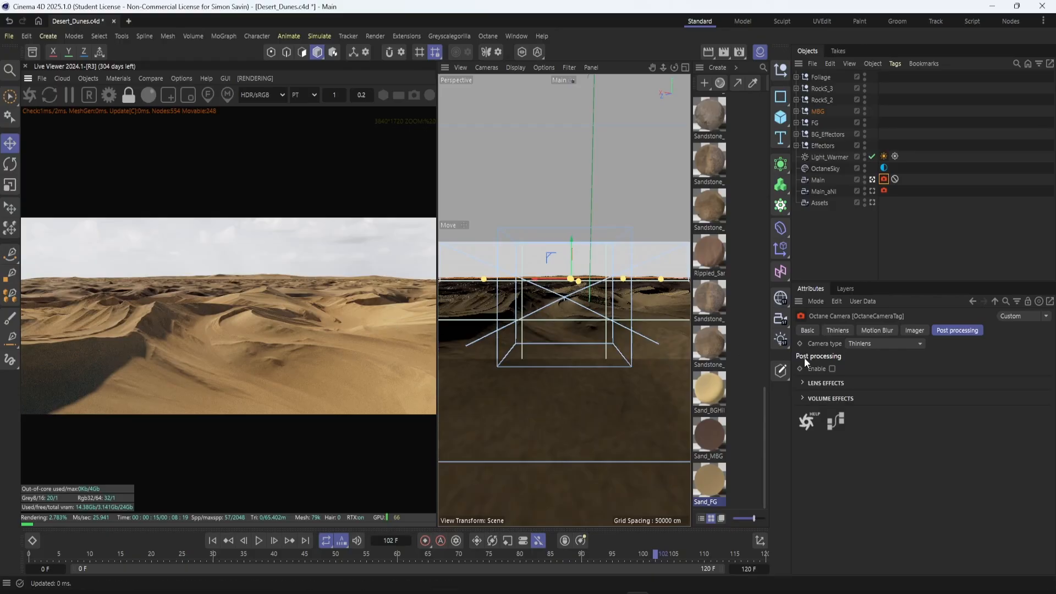
Expand the camera tag's volume effects, turn light beams off and refresh the render by leaving and re-entering the Main camera.
left_click(807, 398)
left_click(898, 411)
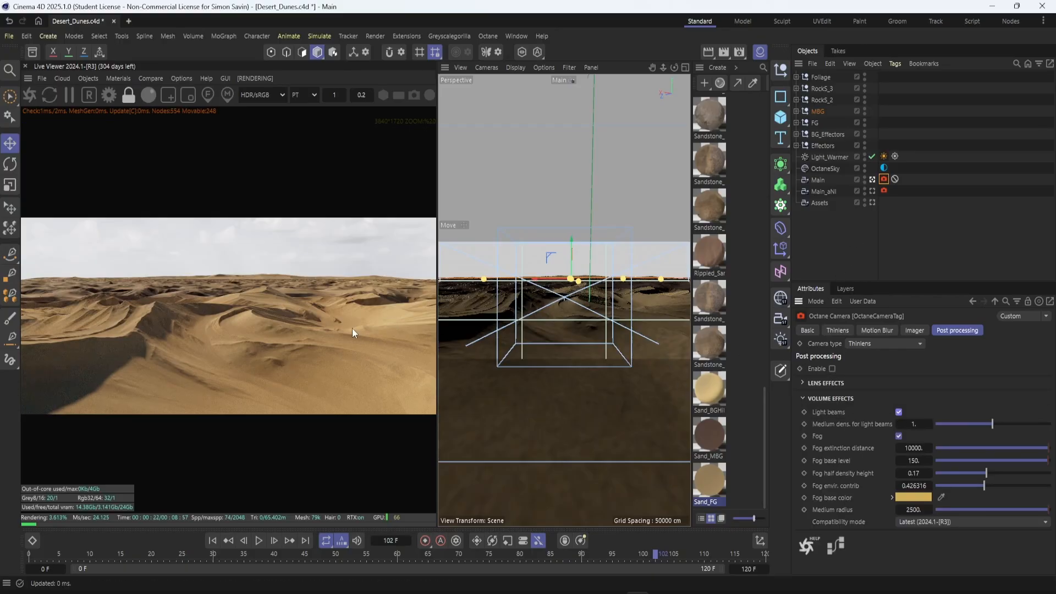
left_click(899, 412)
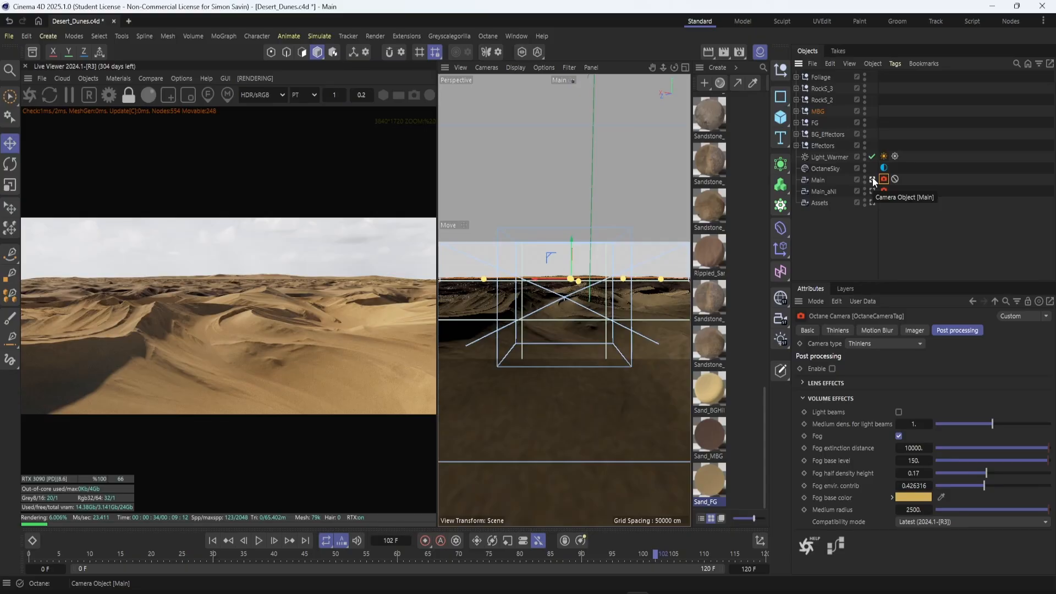
left_click(872, 178)
left_click(872, 179)
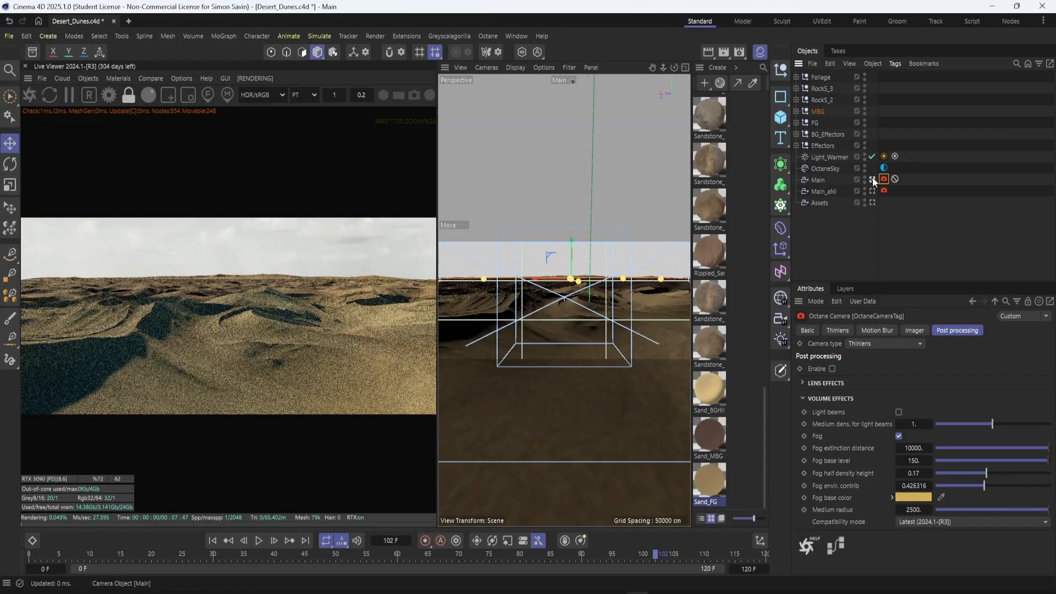
Re-enable post processing on the Octane camera tag and toggle its fog off and on again.
left_click(900, 434)
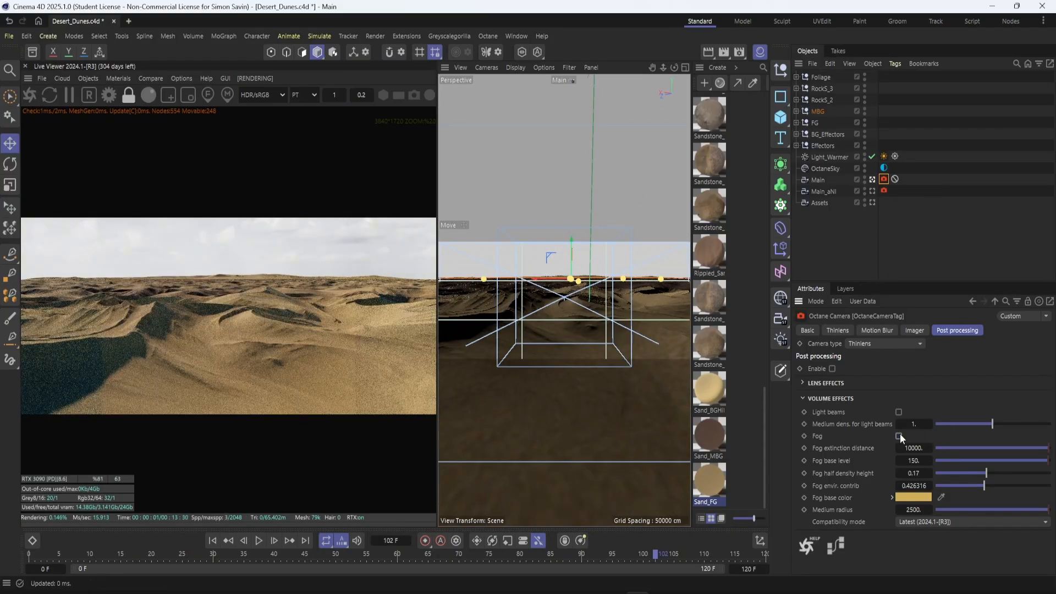
left_click(833, 368)
left_click(899, 451)
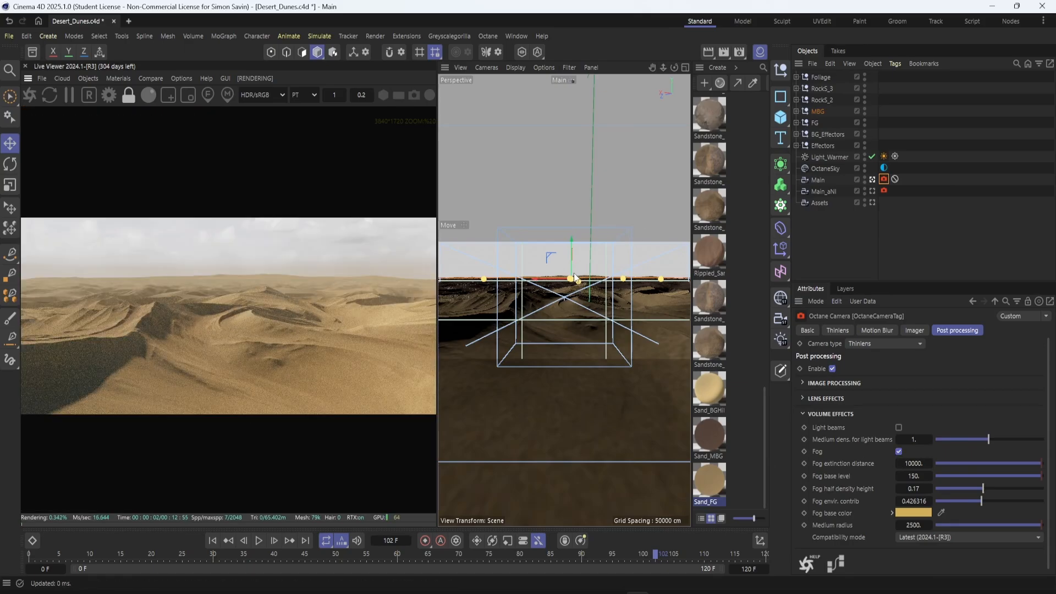
Leave the Main camera, show the Landscape primitive among the available objects and select the background landscape behind the terrain tiles.
left_click(883, 179)
right_click_drag(552, 326, 583, 298, "alt")
left_click_drag(583, 298, 609, 240, "alt")
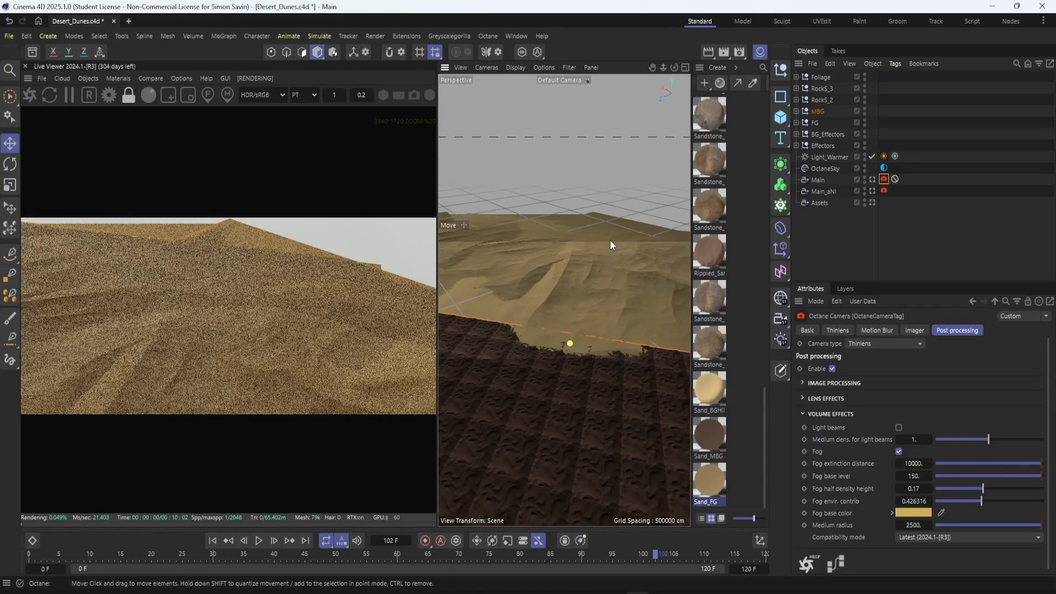
left_click(780, 117)
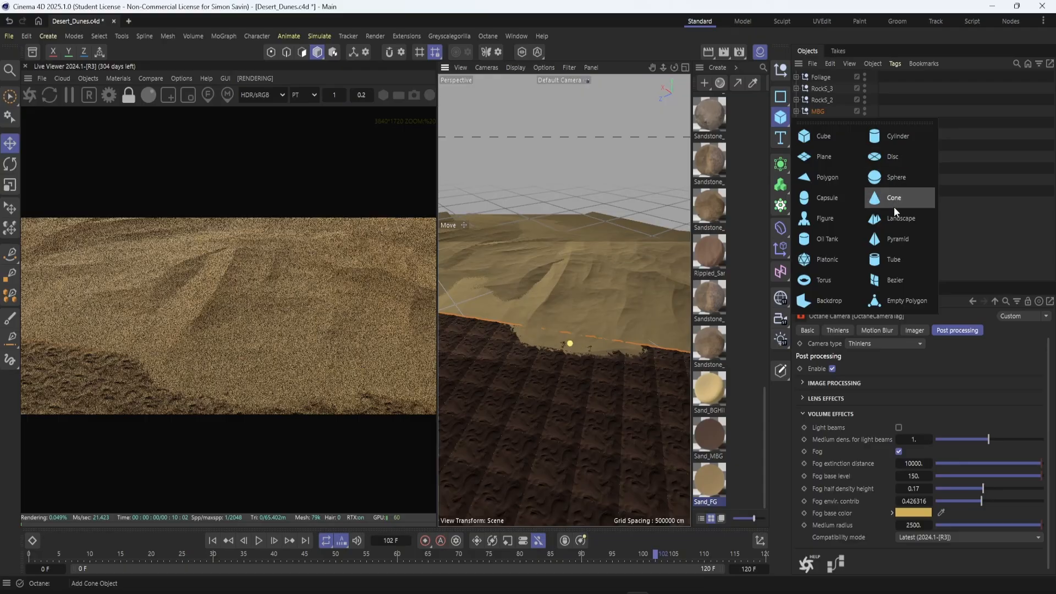
left_click(586, 296)
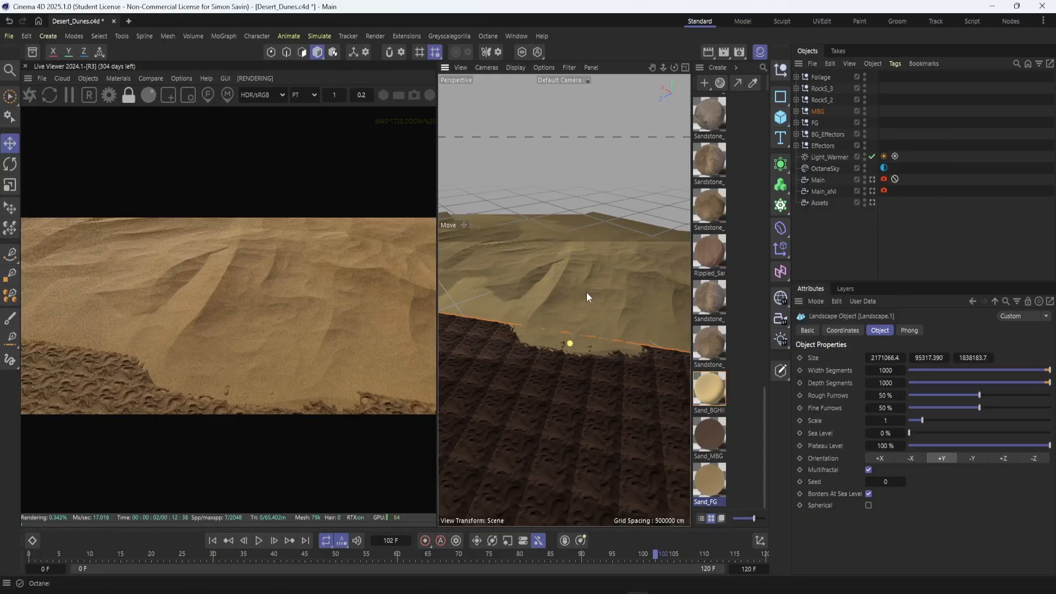
Try raising the background landscape above the terrain tiles, put it back and return to the Main camera view.
left_click_drag(606, 265, 613, 219)
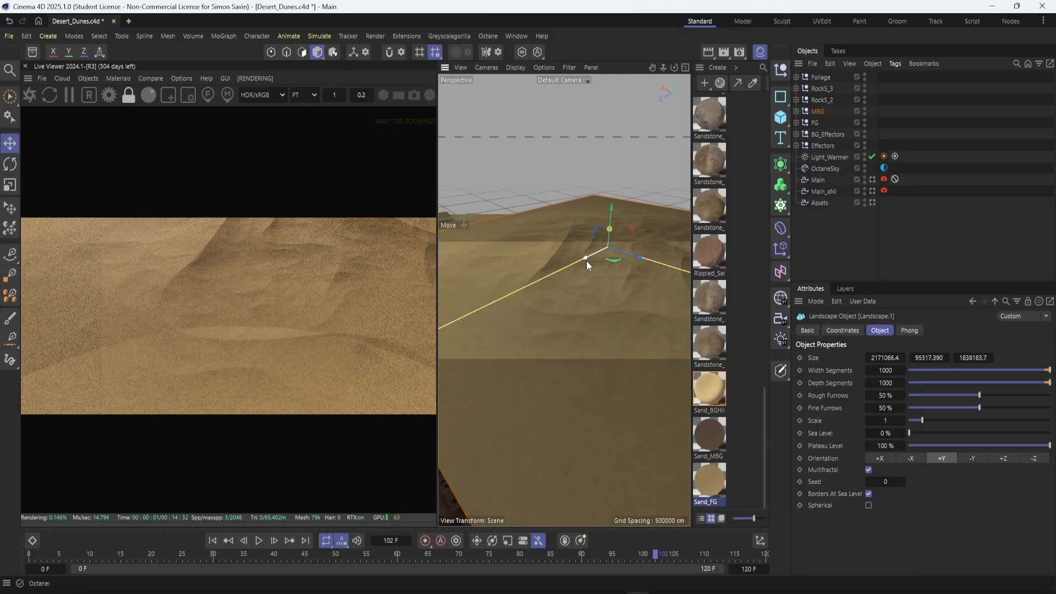
left_click_drag(587, 260, 592, 275)
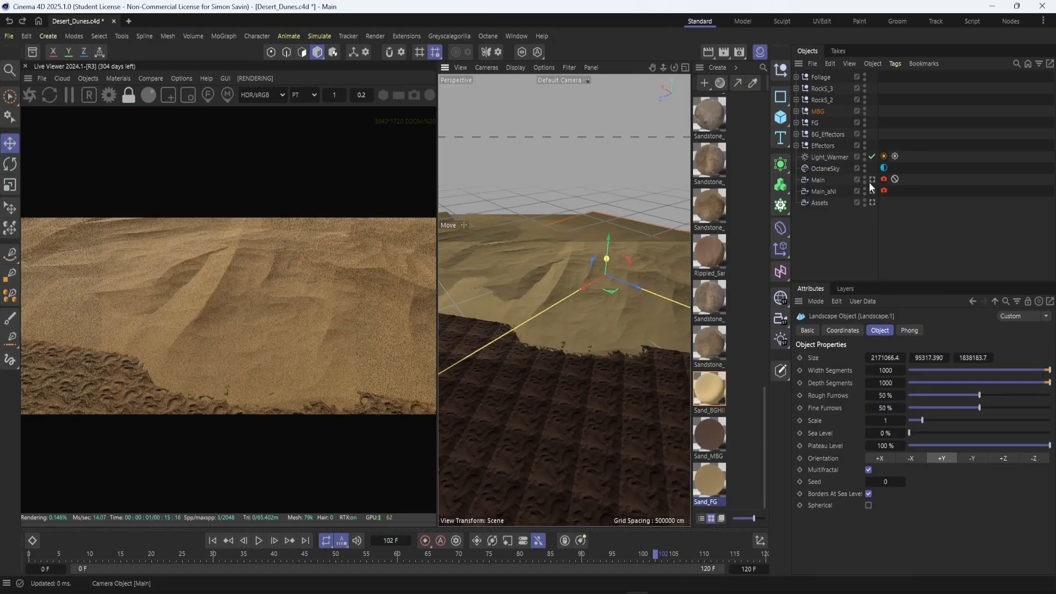
left_click(871, 179)
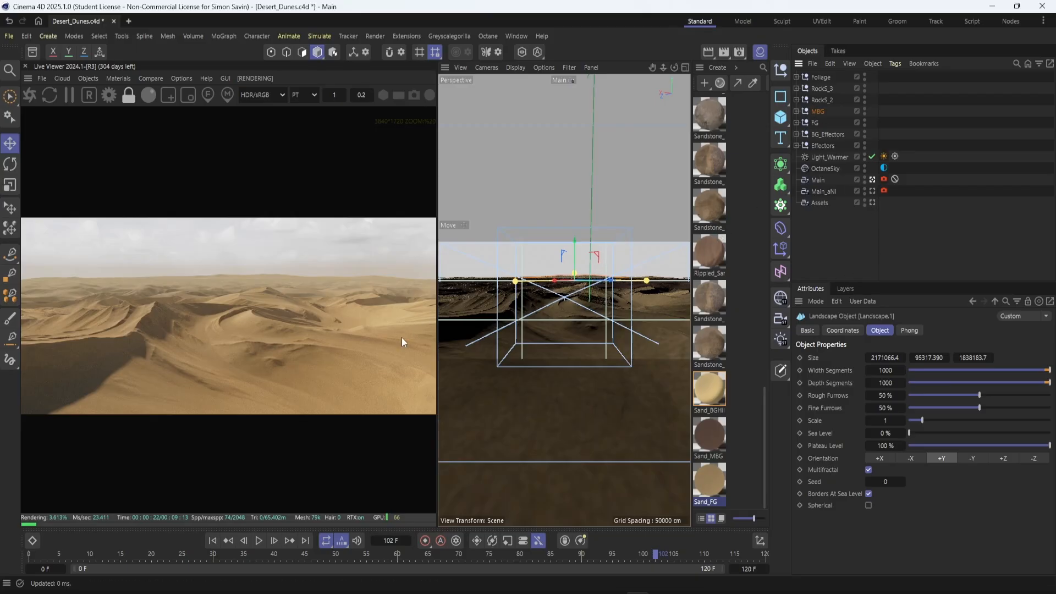
Show the Main camera's Octane post processing settings and try fog base levels of 200 and 500.
left_click(883, 179)
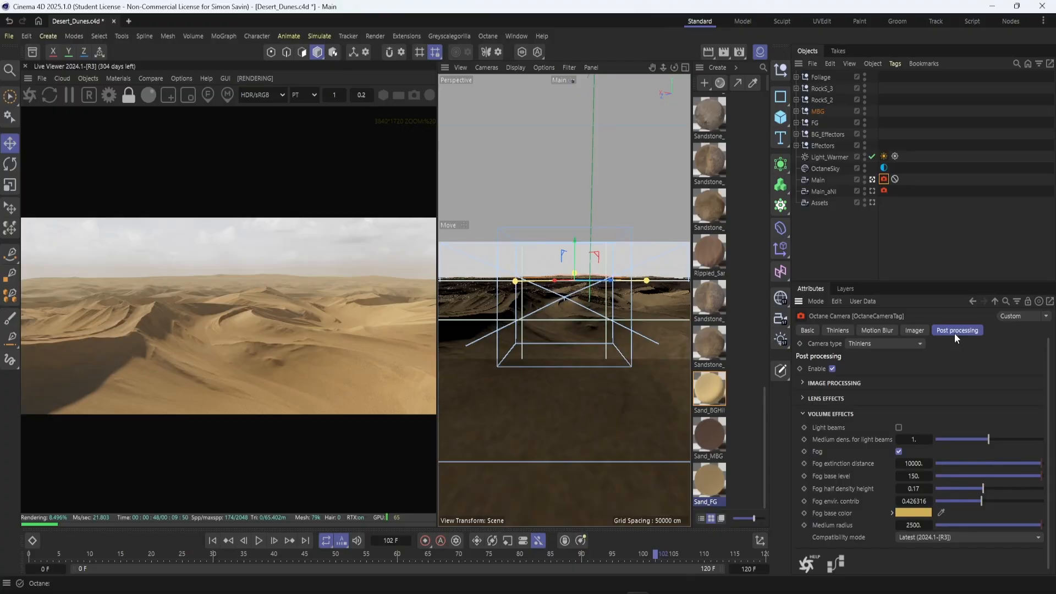
scroll(870, 401, "down", 1)
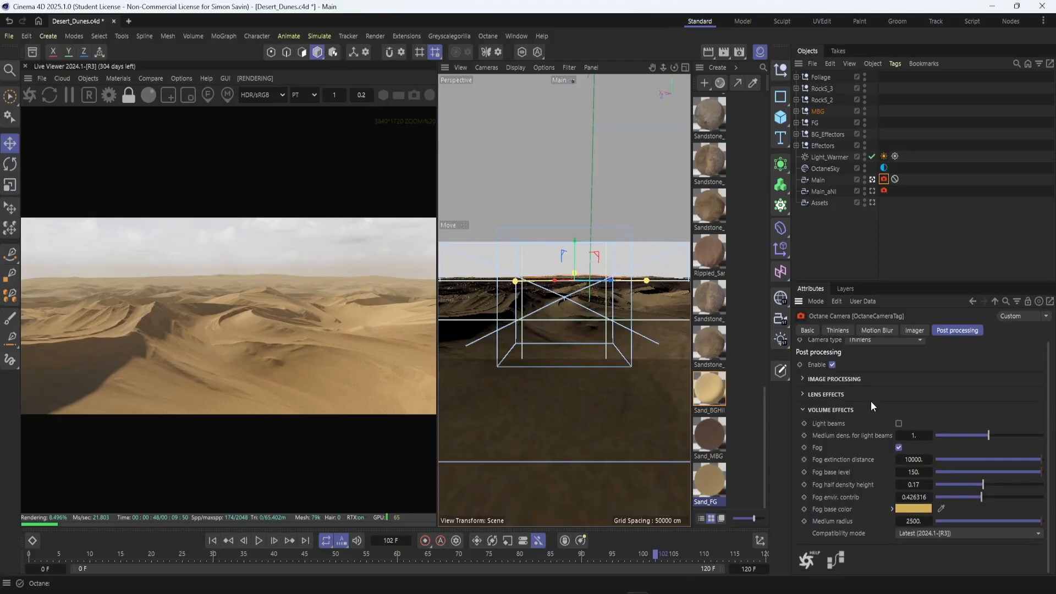
left_click(899, 448)
left_click_drag(919, 472, 950, 473)
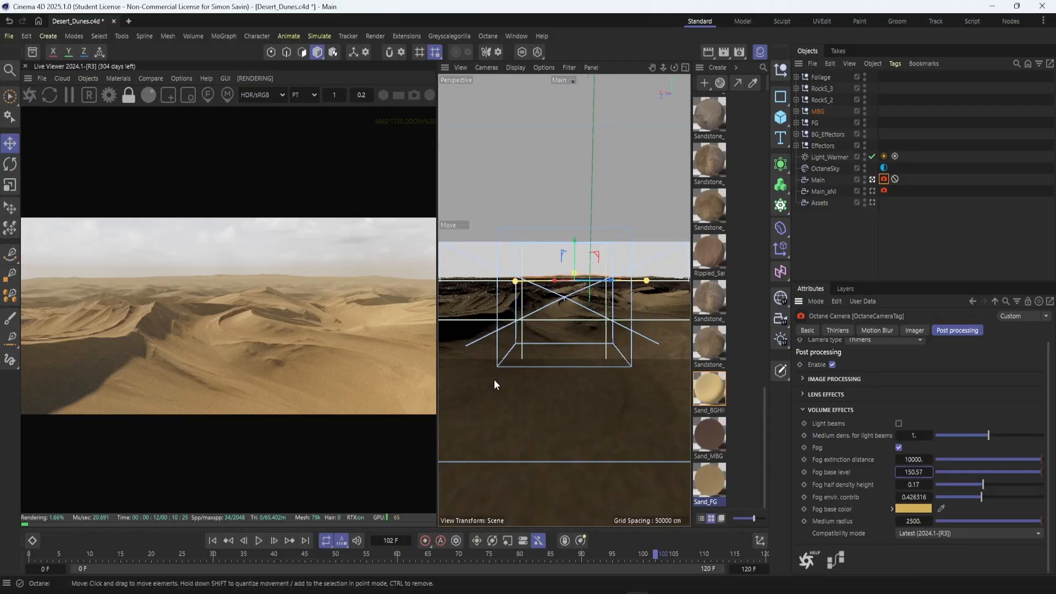
double_click(909, 471)
type("200")
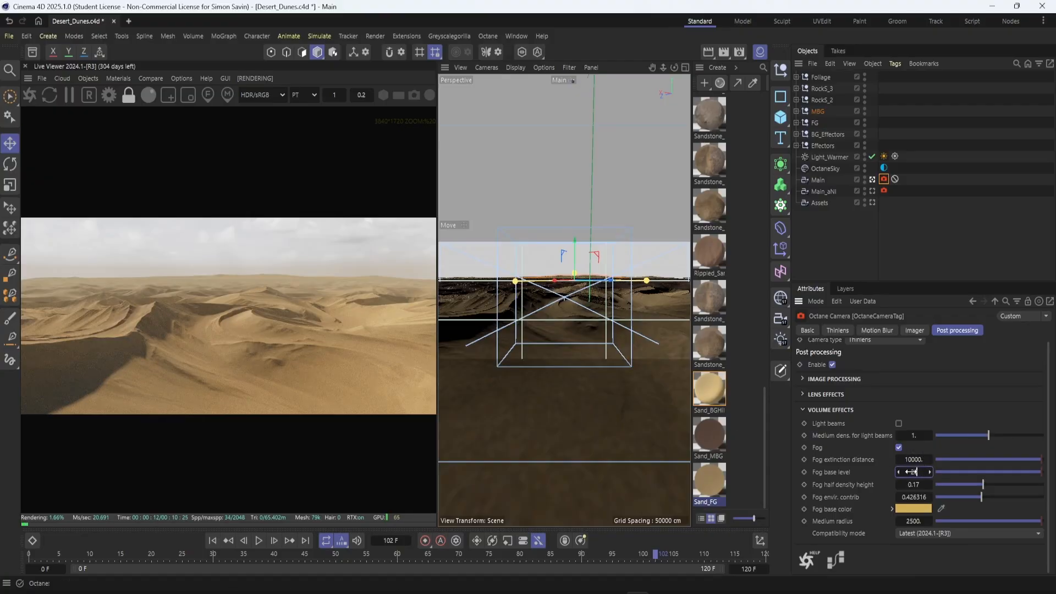
key("Return")
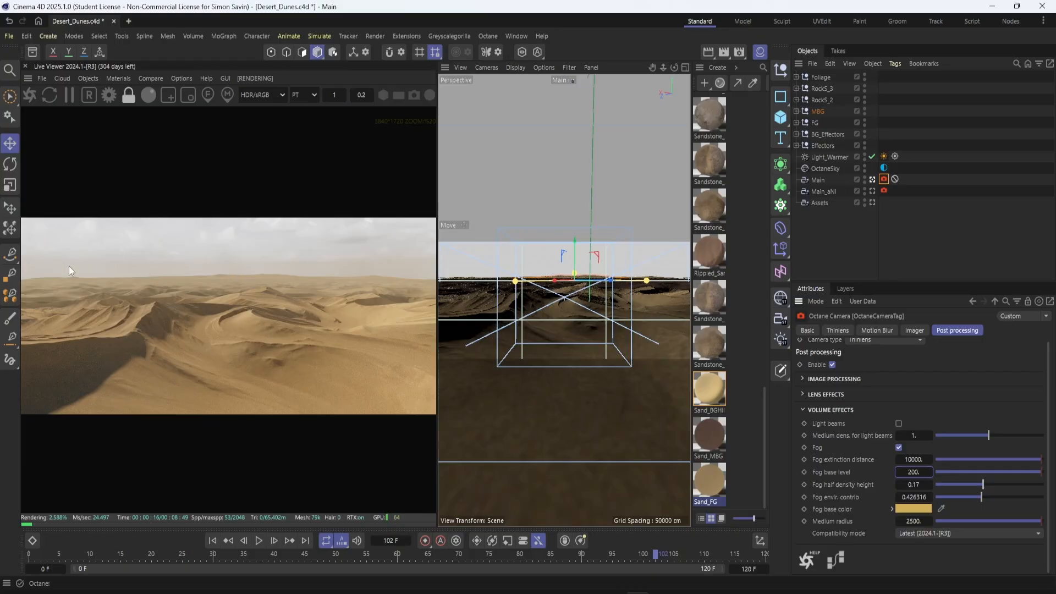
double_click(913, 471)
type("500")
key("Return")
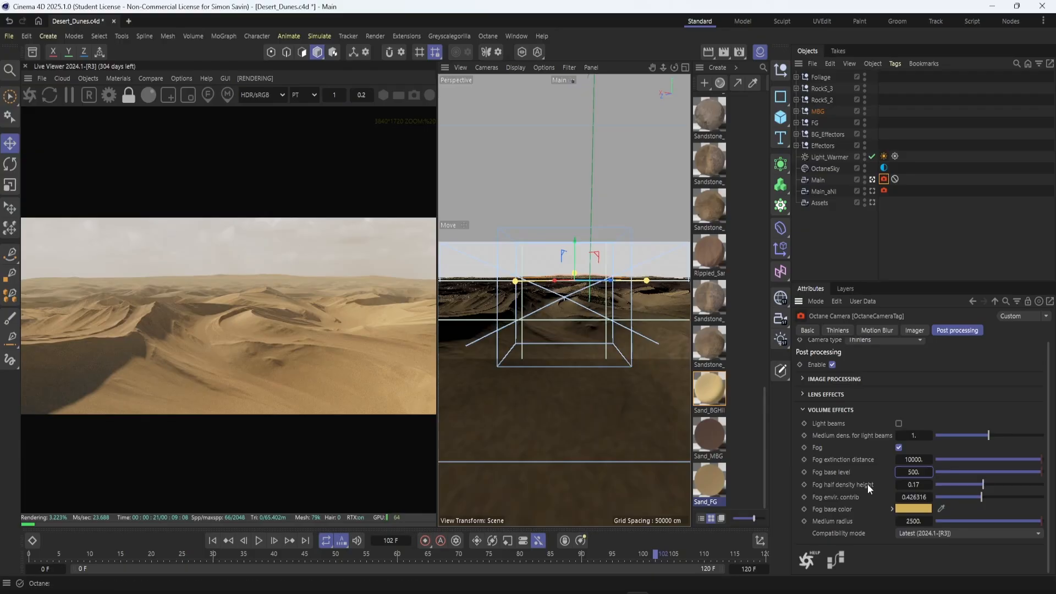
Set the fog base level to 150.
double_click(915, 477)
type("150")
key("Return")
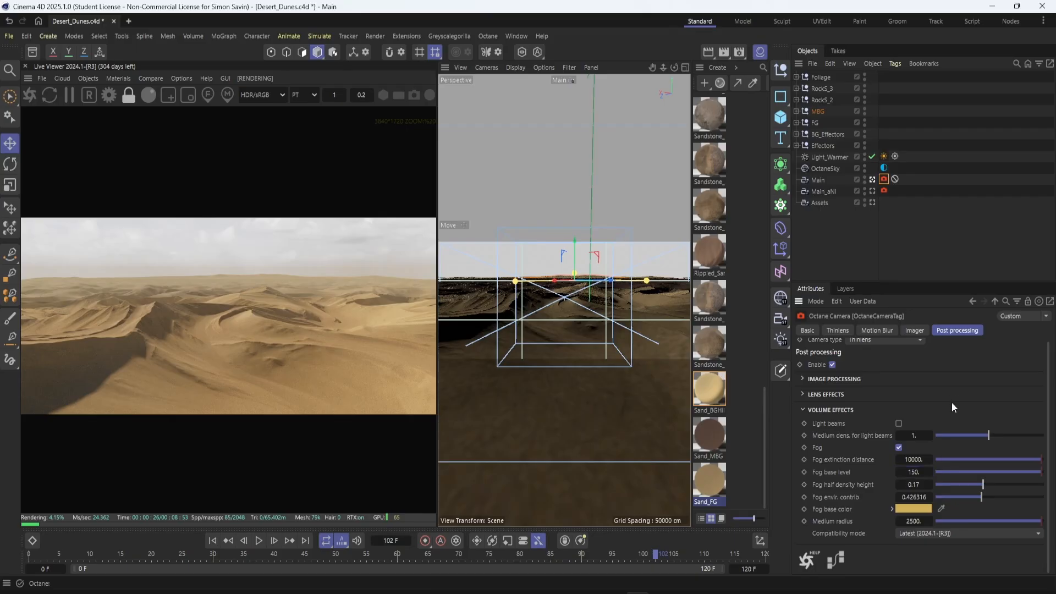
Change the fog base color to a pale blue-grey with hue 208° and about 5% saturation (RGB 199, 204, 209).
left_click(913, 508)
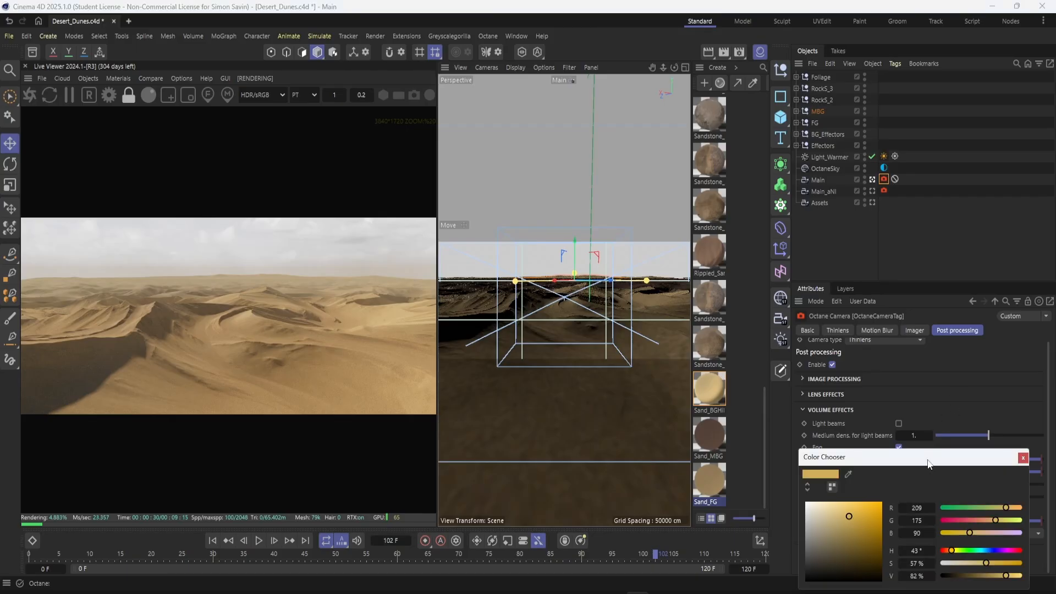
left_click(821, 512)
left_click_drag(821, 512, 821, 512)
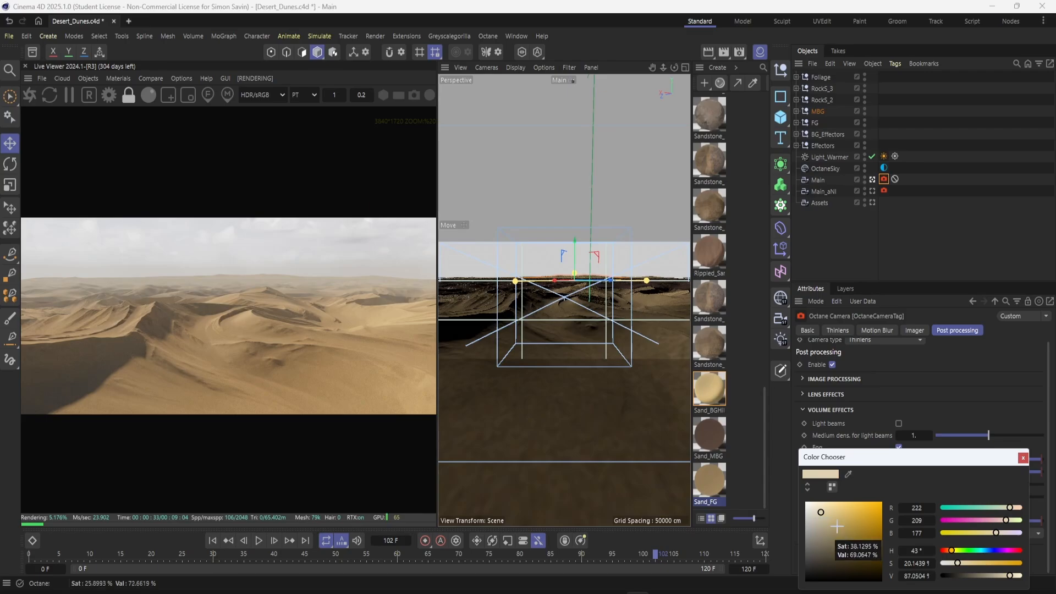
left_click(988, 550)
left_click_drag(989, 549, 987, 550)
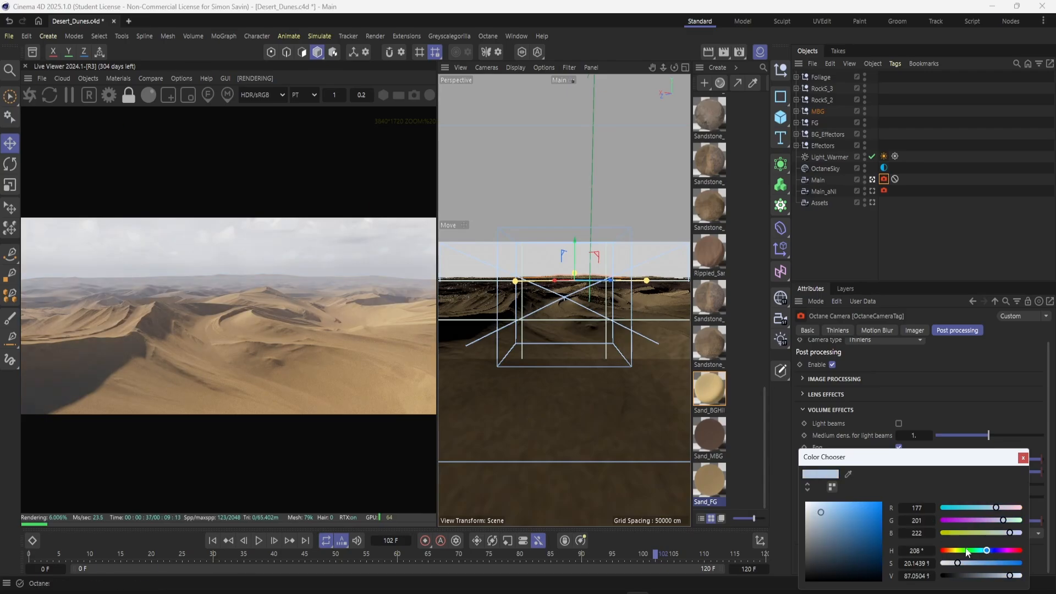
mouse_move(812, 510)
left_mouse_down()
mouse_move(837, 504)
mouse_move(809, 516)
left_mouse_up()
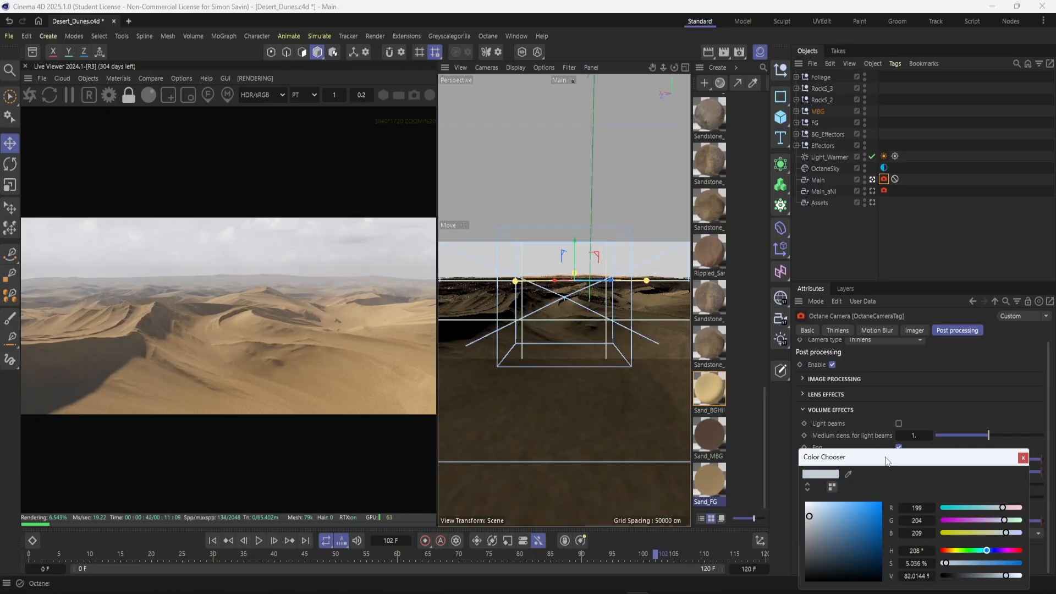
Finish the fog color test and return the Main camera's fog base color to sandy yellow.
left_click(1022, 458)
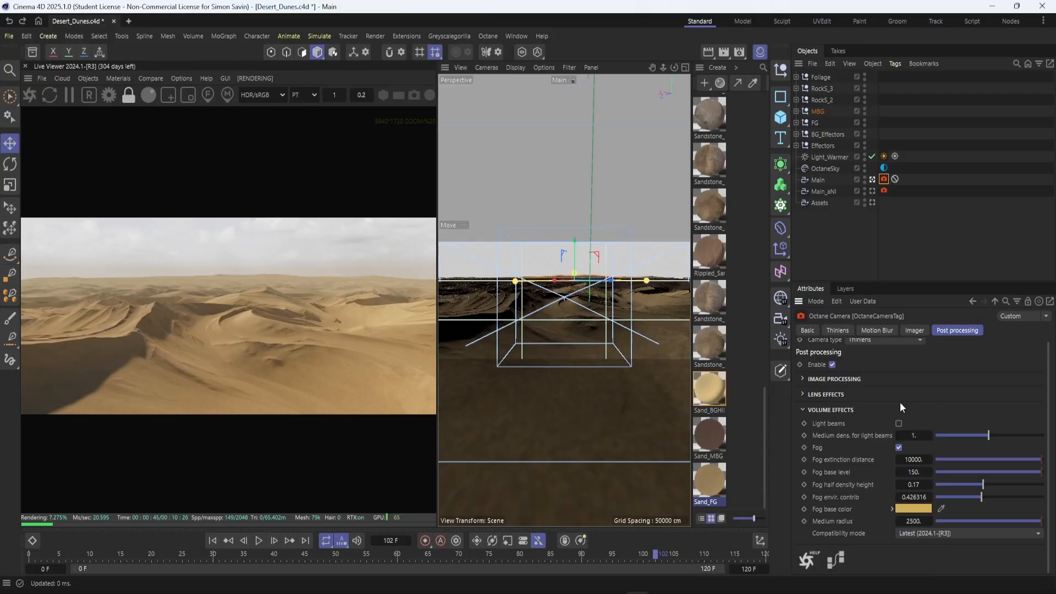
scroll(900, 404, "up", 1)
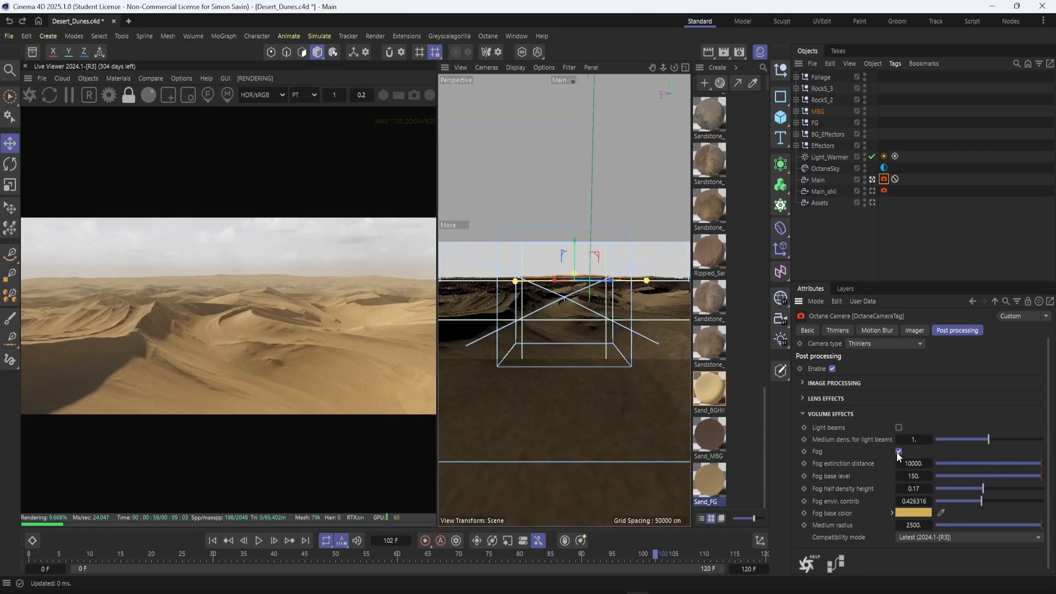
left_click(94, 79)
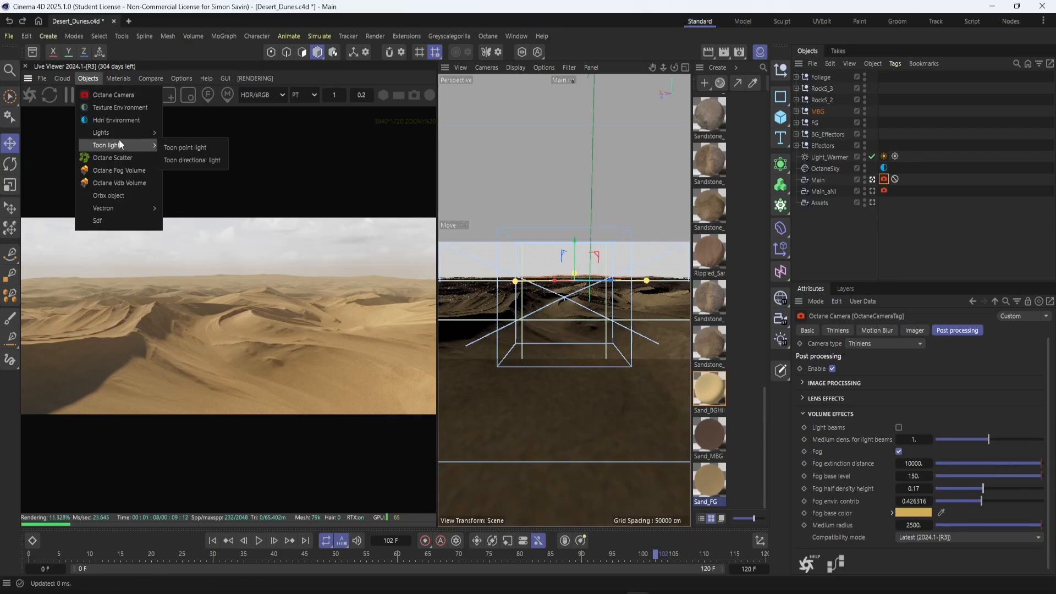
left_click(121, 130)
left_click(115, 78)
mouse_move(91, 77)
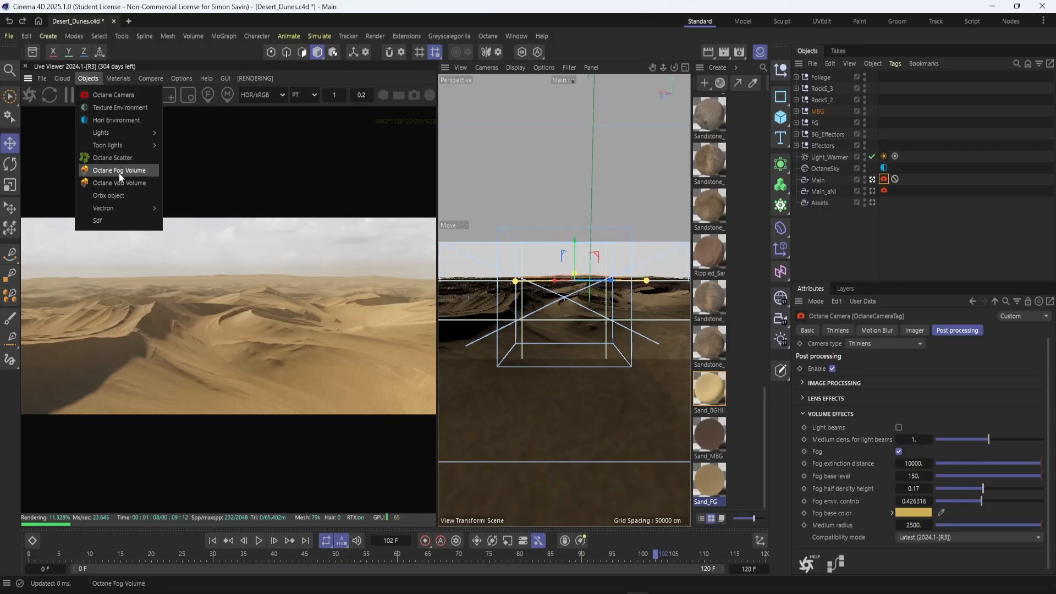
left_click(845, 237)
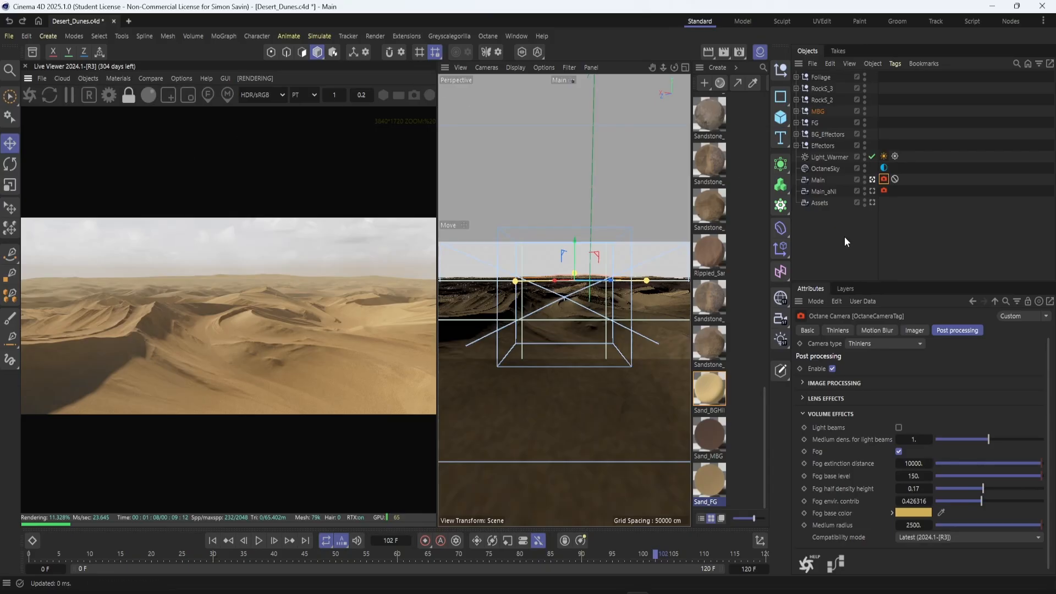
Enable the plant scatter objects in the FG group, from Plants_Zamia.3 down through the palms.
left_click(796, 123)
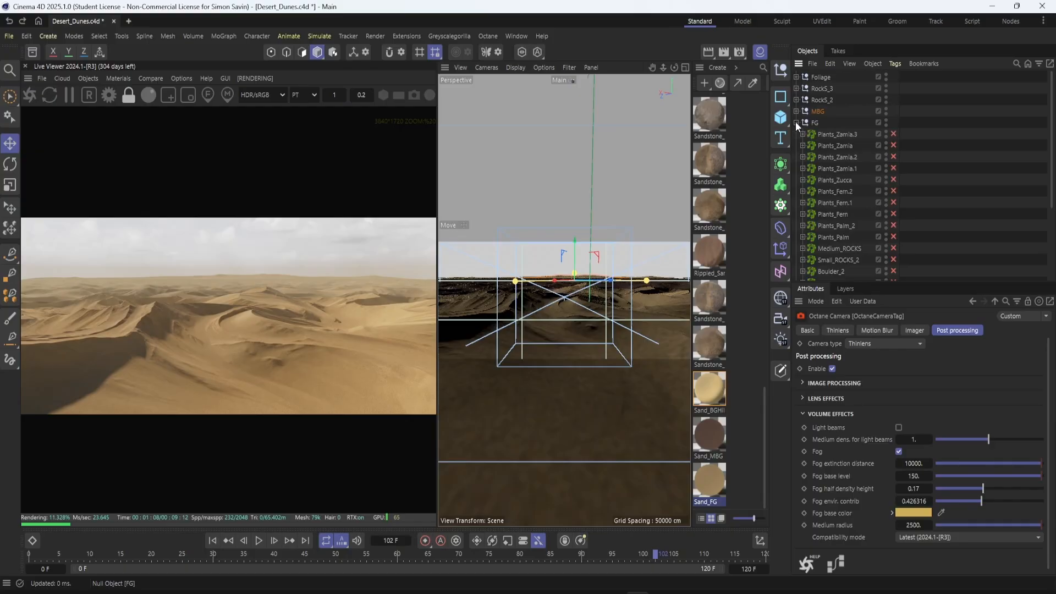
left_click(796, 122)
left_click(795, 123)
mouse_move(896, 132)
left_mouse_down()
mouse_move(896, 273)
mouse_move(899, 232)
left_mouse_up()
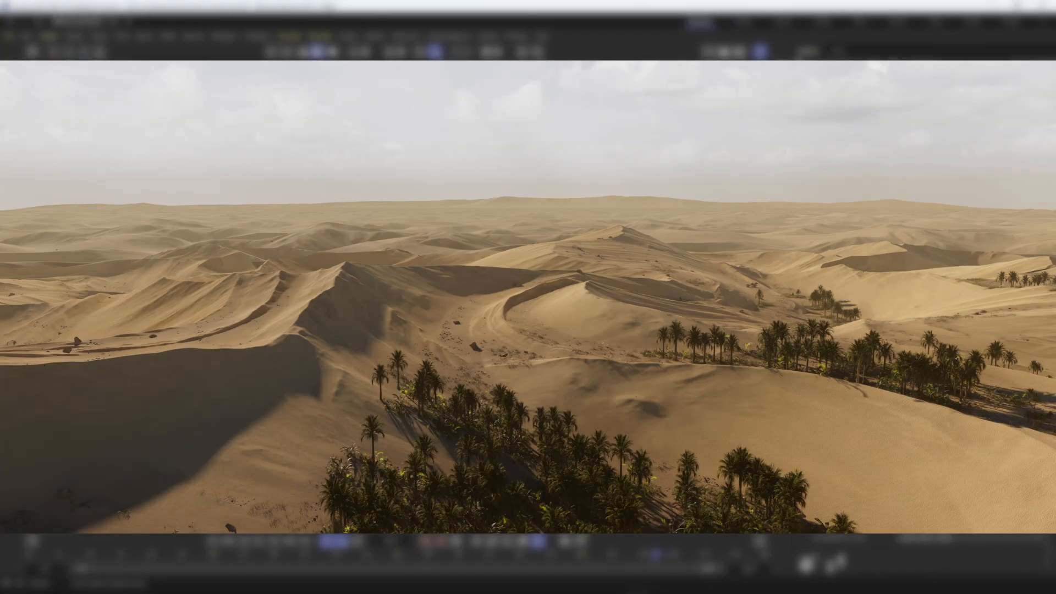